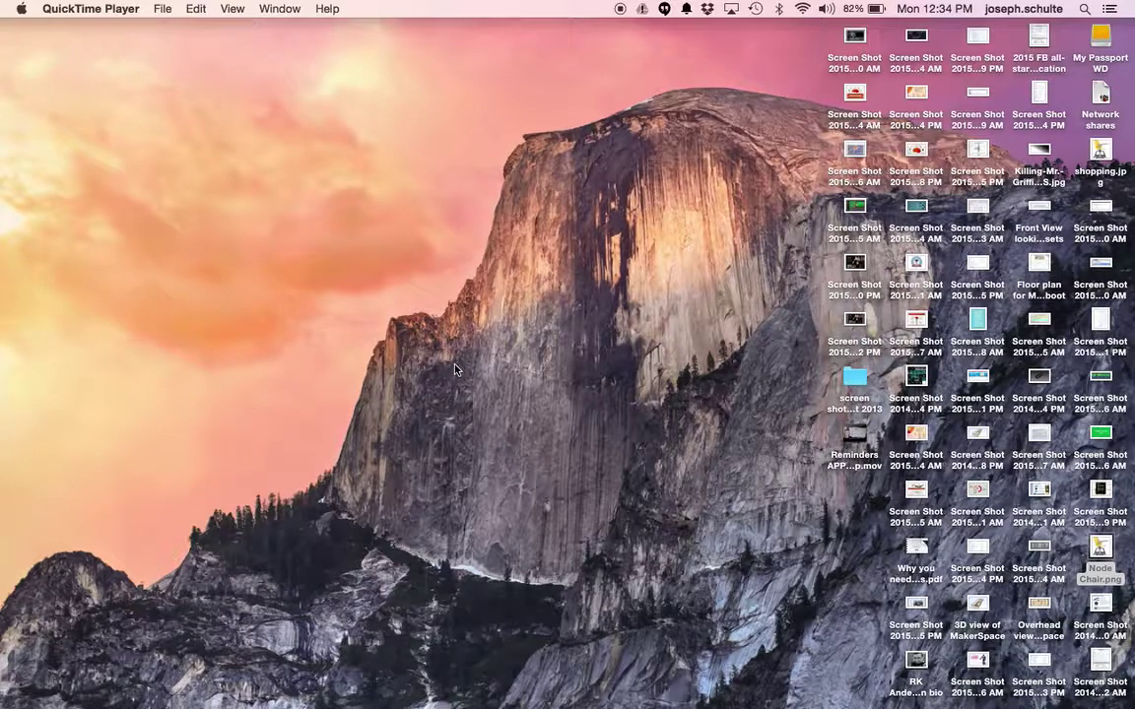
Open Adobe Photoshop CS6 and bring up the Layers list
{"action": "mouse_move", "coordinate": [487, 707]}
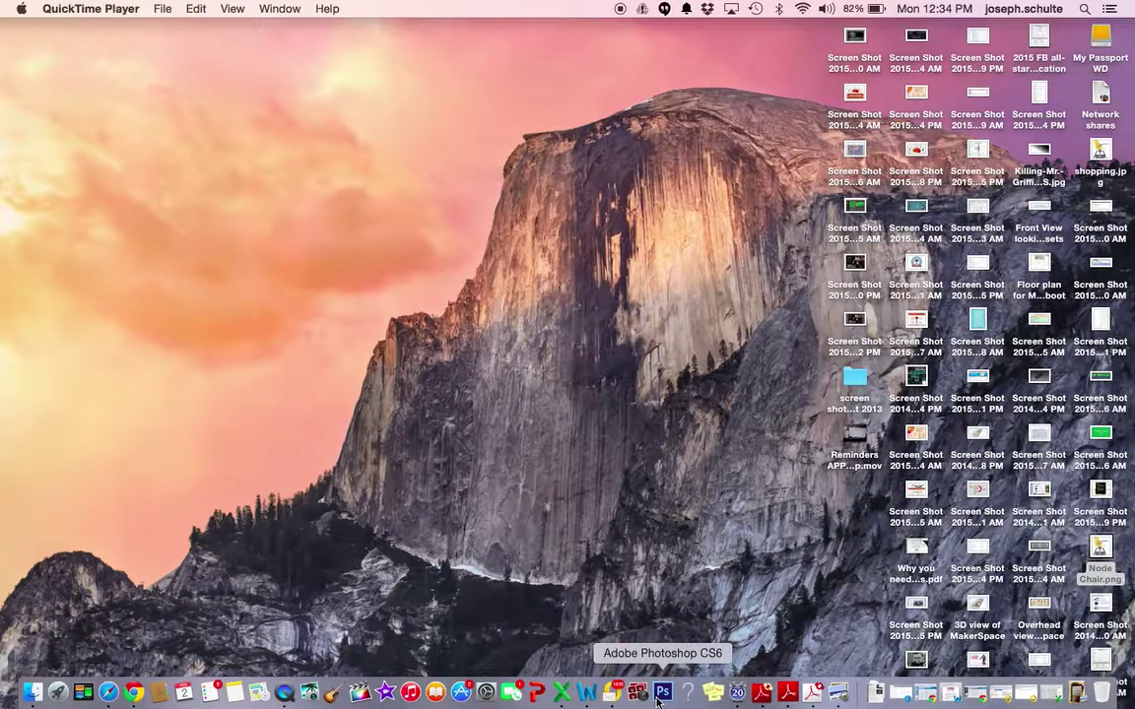
{"action": "left_click", "coordinate": [61, 697]}
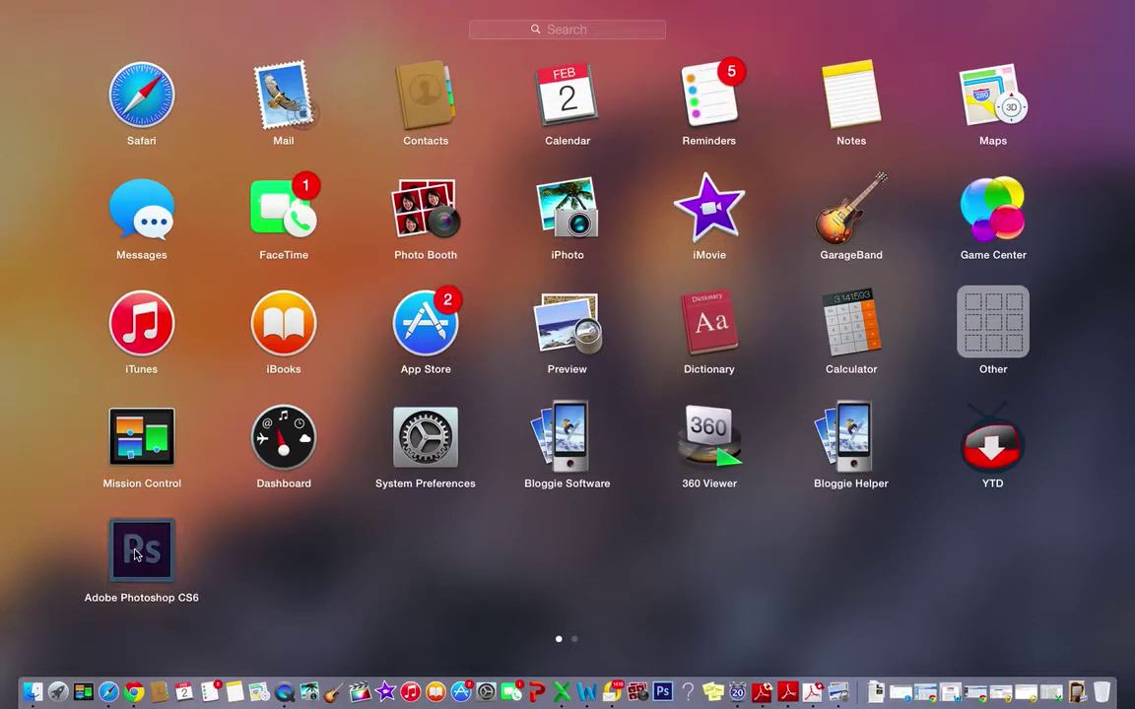
{"action": "left_click", "coordinate": [136, 555]}
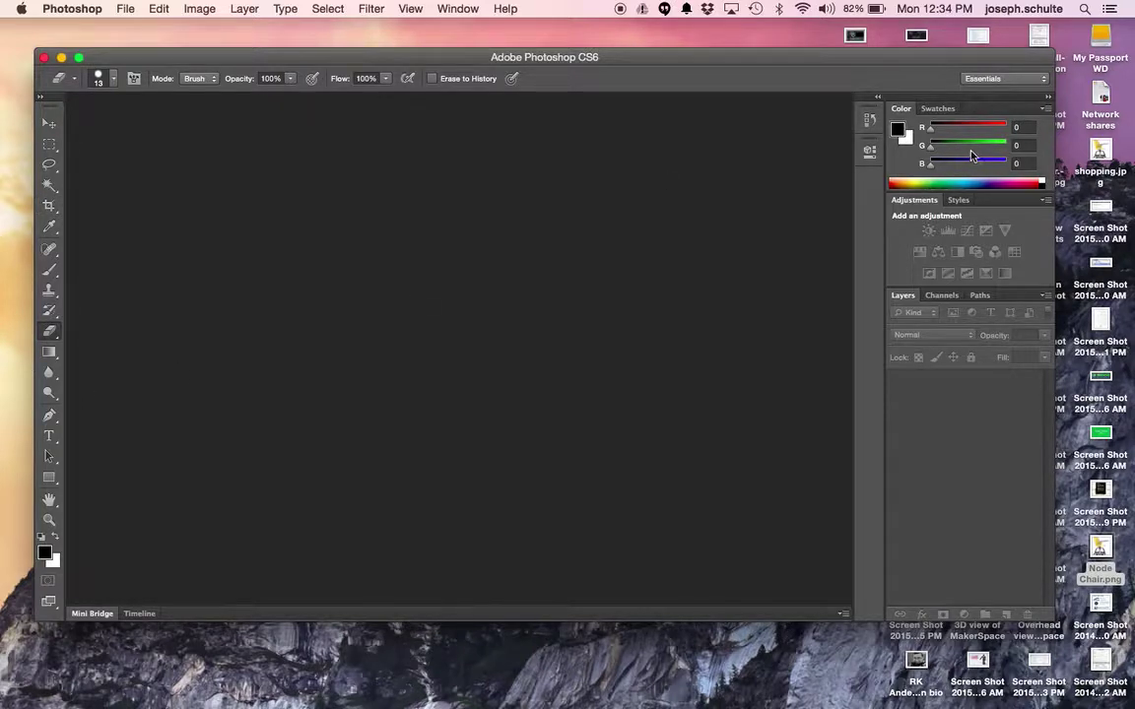
{"action": "left_click", "coordinate": [934, 295]}
{"action": "left_click", "coordinate": [901, 295]}
Start a new document named Book Cover JS with its width measured in inches
{"action": "left_click", "coordinate": [126, 9]}
{"action": "left_click", "coordinate": [123, 27]}
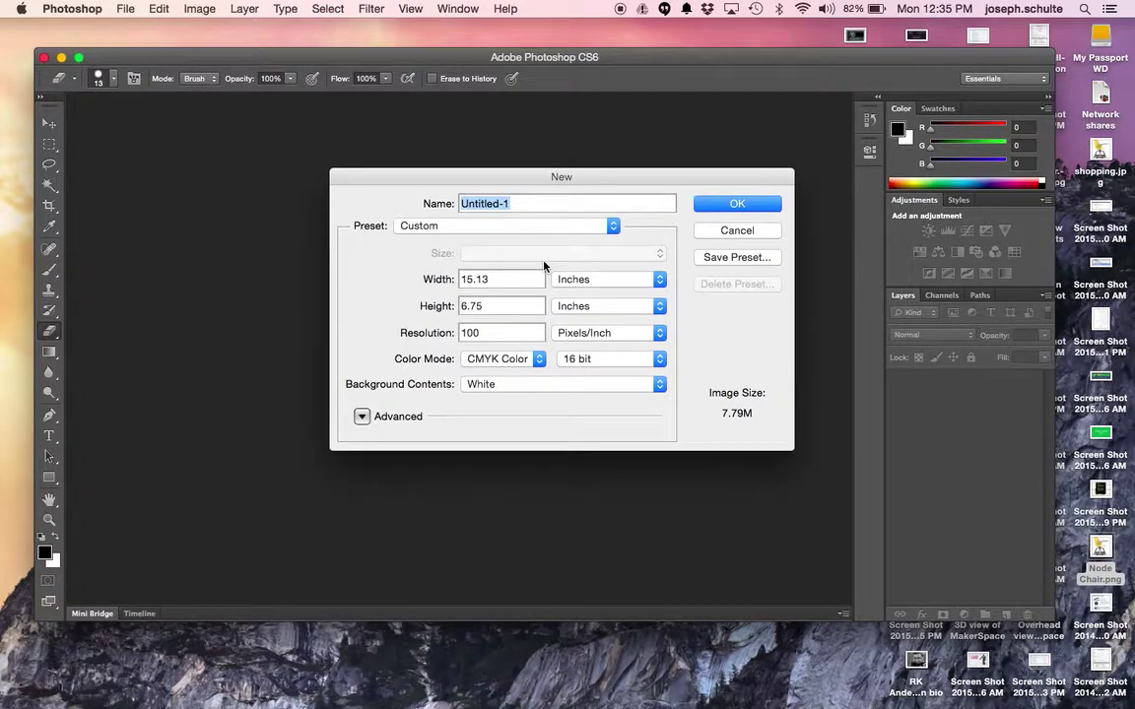
{"action": "type", "text": "Bo"}
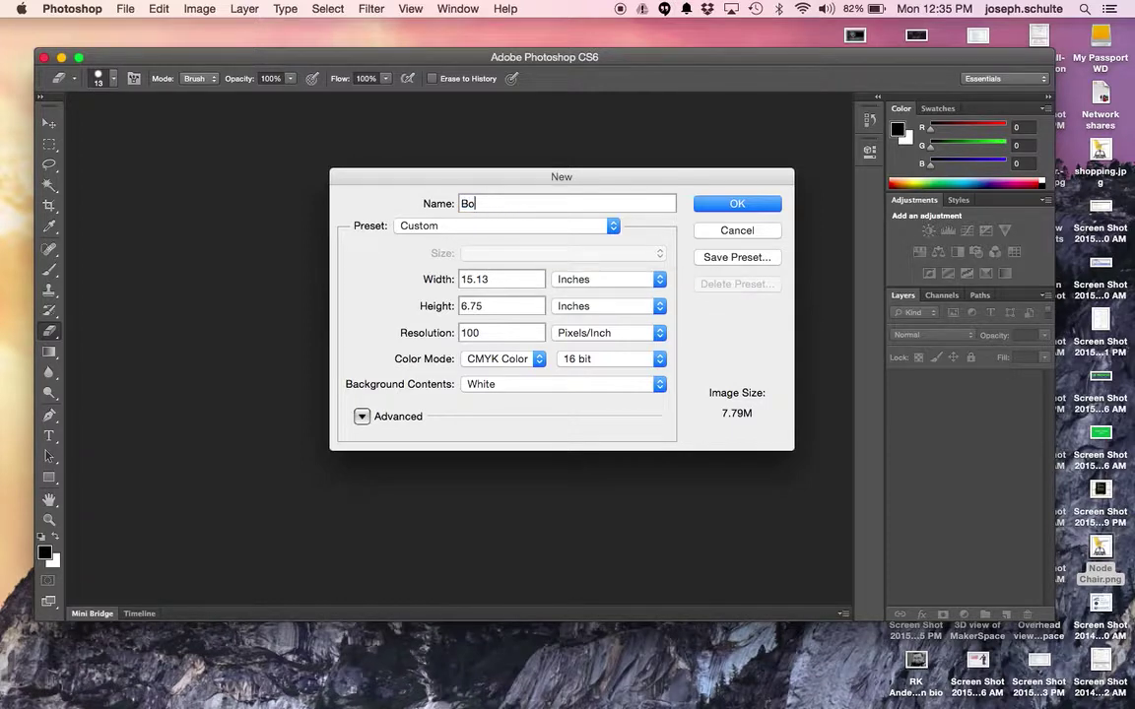
{"action": "type", "text": "ok Cover JS"}
{"action": "left_click", "coordinate": [576, 282]}
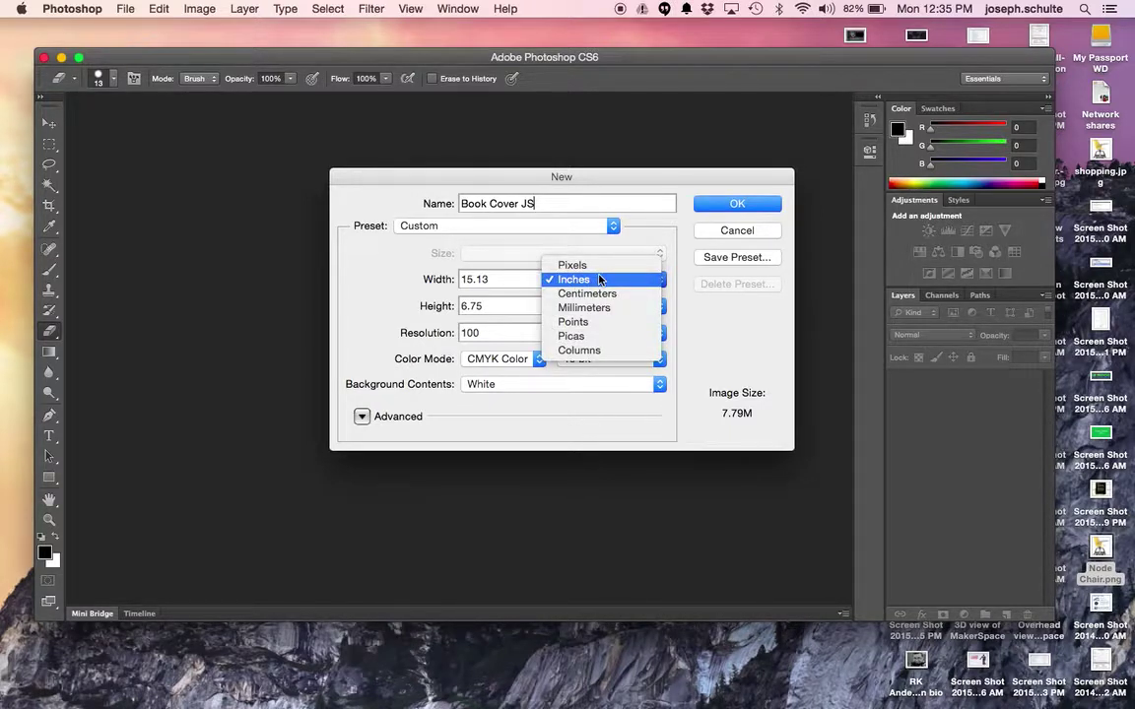
{"action": "left_click", "coordinate": [507, 285]}
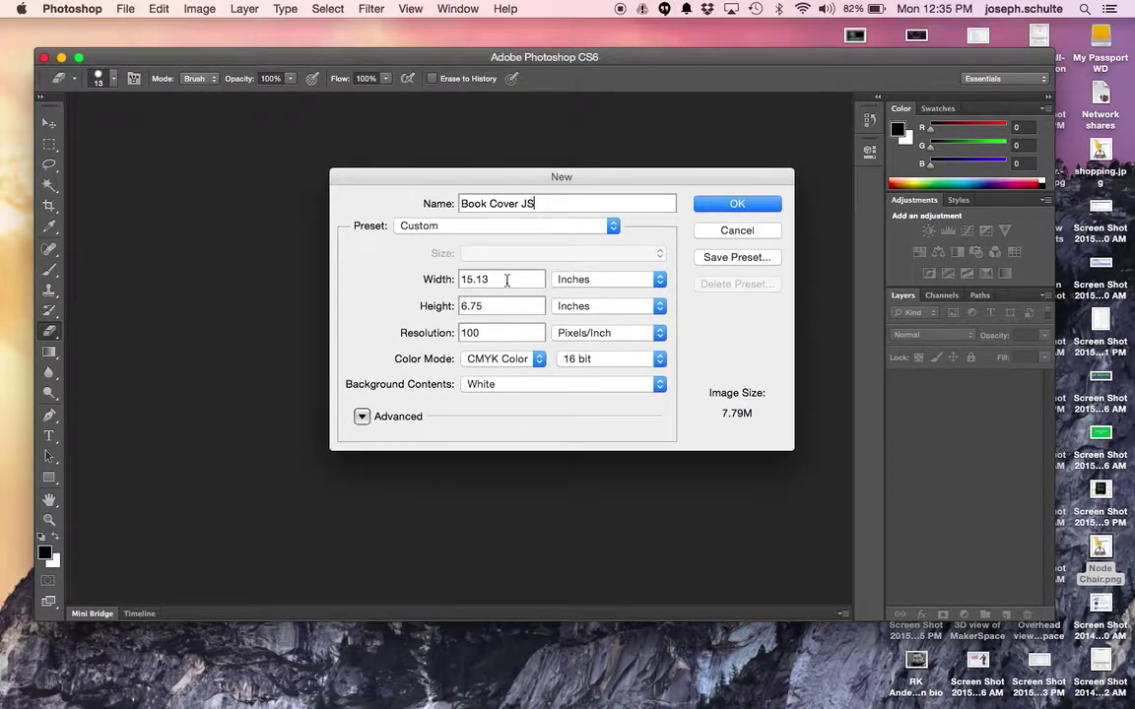
Switch to Preview and examine the handwritten book cover dimensions in the photo IMG_0905.JPG
{"action": "mouse_move", "coordinate": [813, 698]}
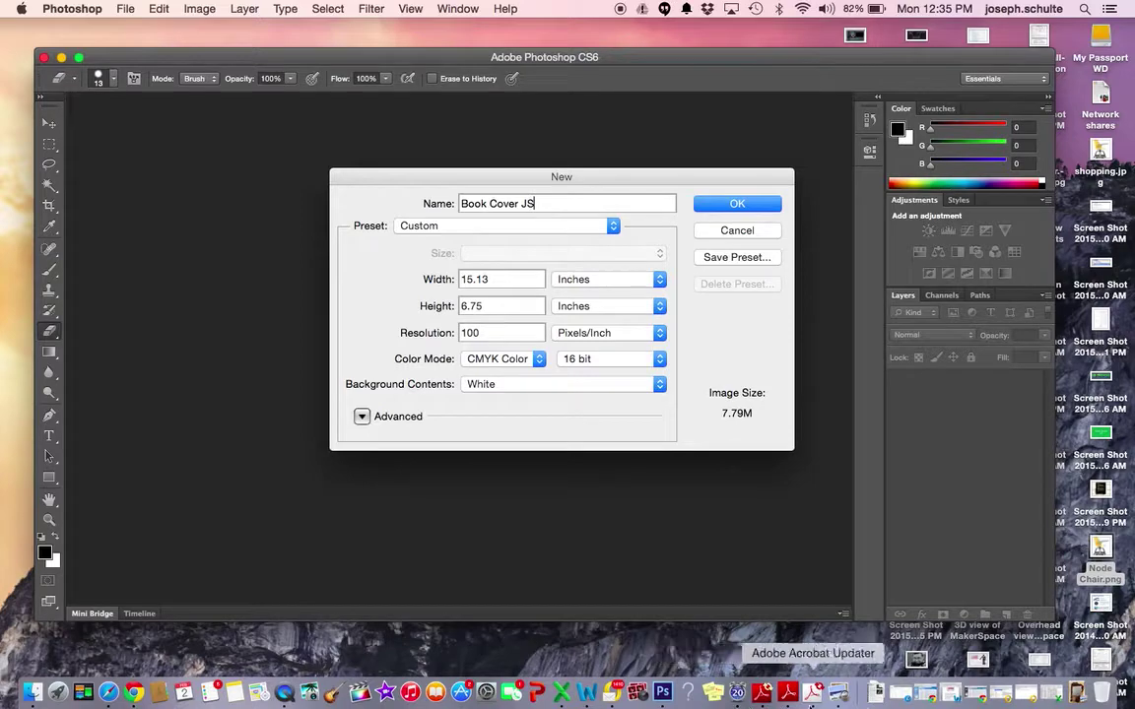
{"action": "left_click", "coordinate": [1076, 694]}
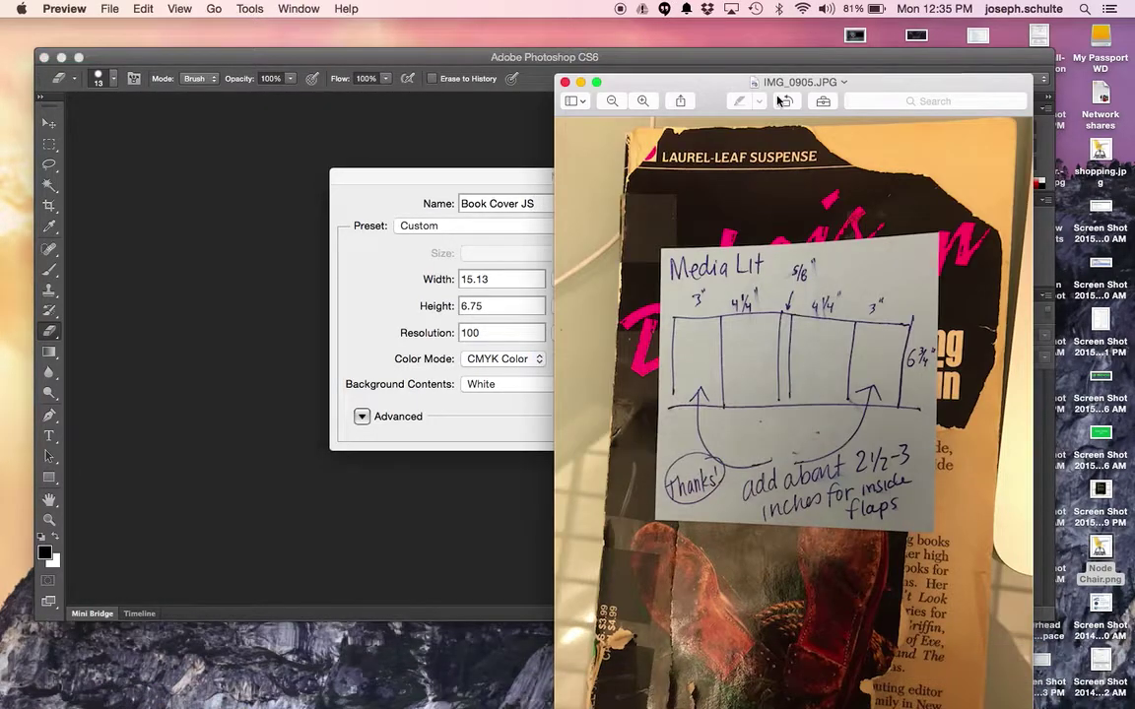
{"action": "left_click_drag", "start_coordinate": [722, 88], "coordinate": [444, 52]}
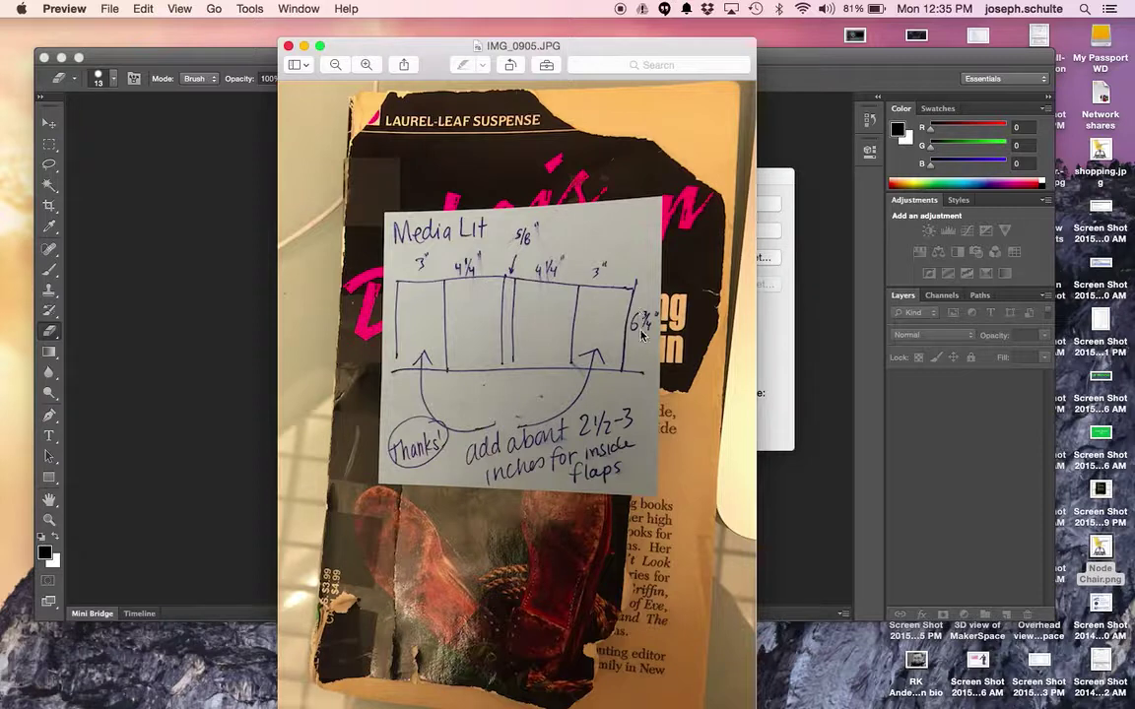
{"action": "left_click_drag", "start_coordinate": [599, 49], "coordinate": [962, 153]}
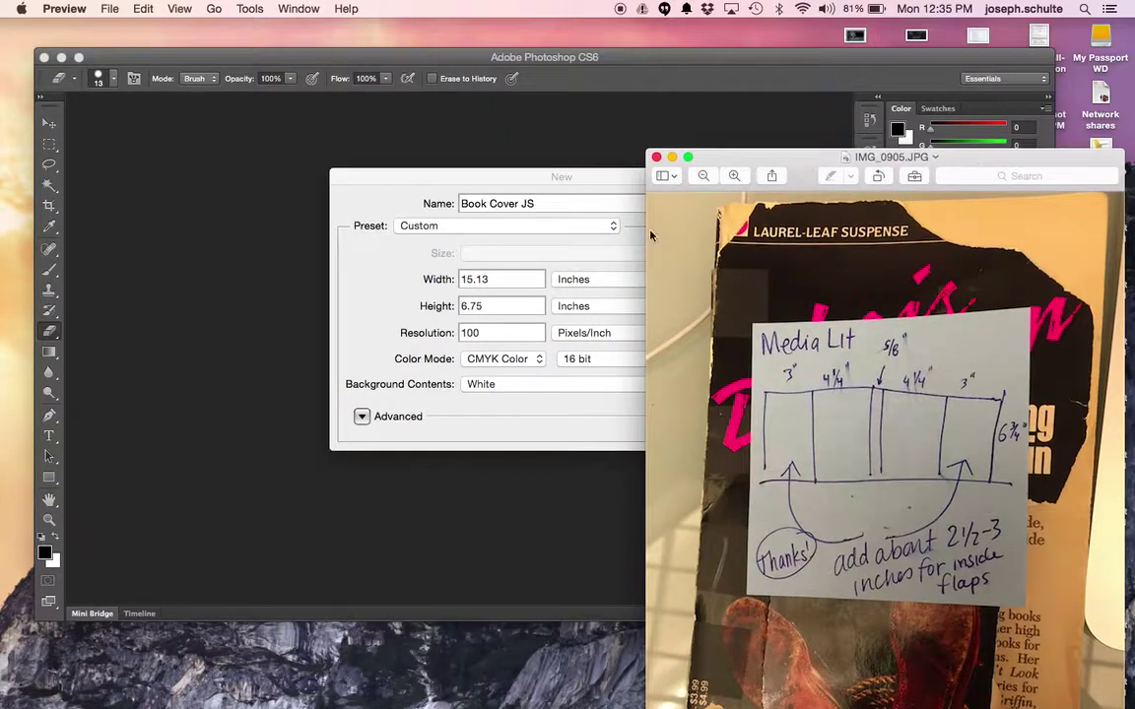
Set the new document's width to 15.125 inches, keep the White background contents and create the document
{"action": "left_click", "coordinate": [502, 279]}
{"action": "left_click", "coordinate": [494, 281]}
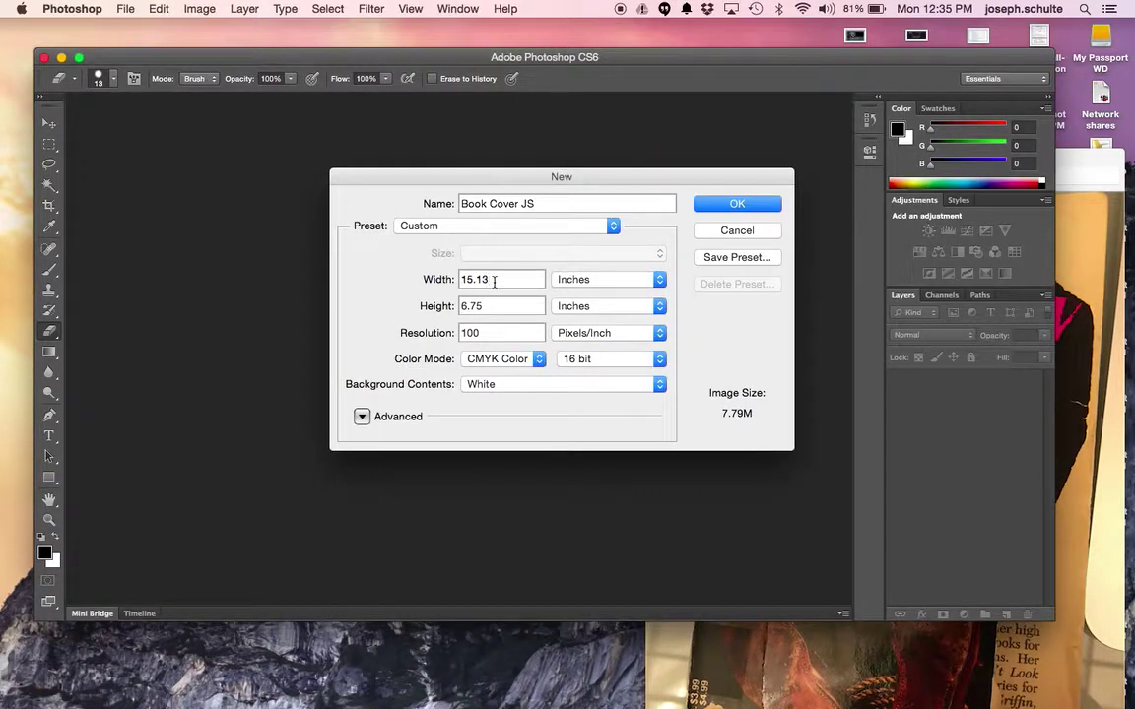
{"action": "key", "text": "BackSpace"}
{"action": "type", "text": "2"}
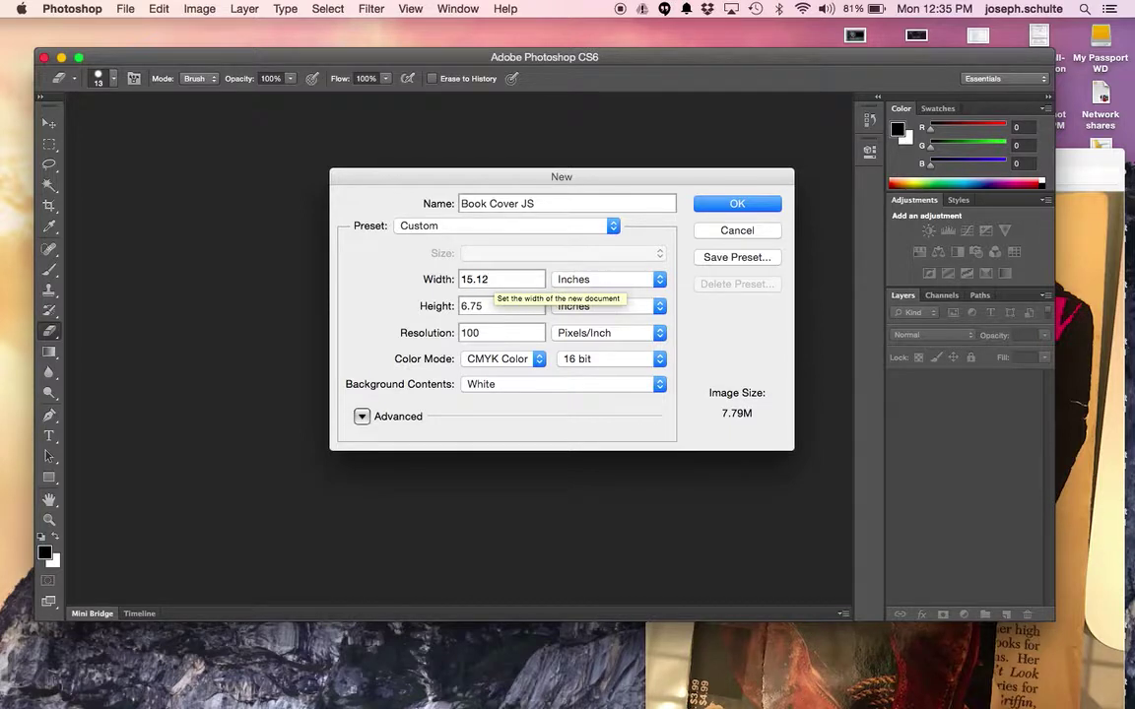
{"action": "type", "text": "5"}
{"action": "key", "text": "Tab"}
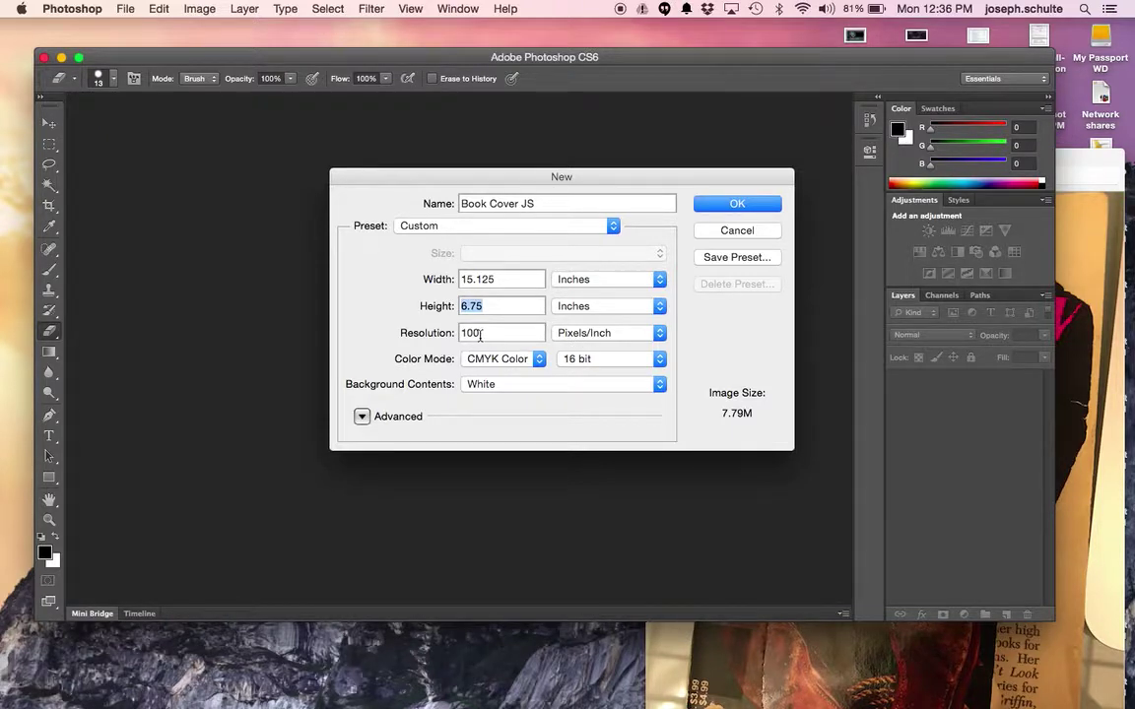
{"action": "left_click", "coordinate": [525, 383]}
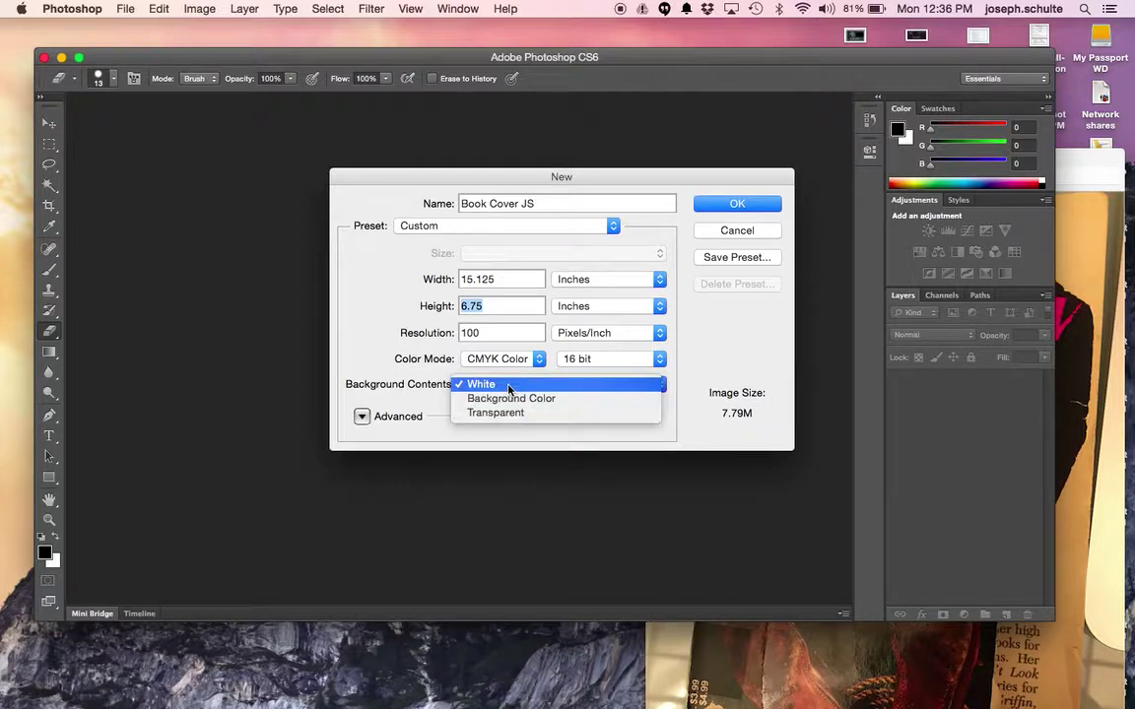
{"action": "left_click", "coordinate": [508, 384]}
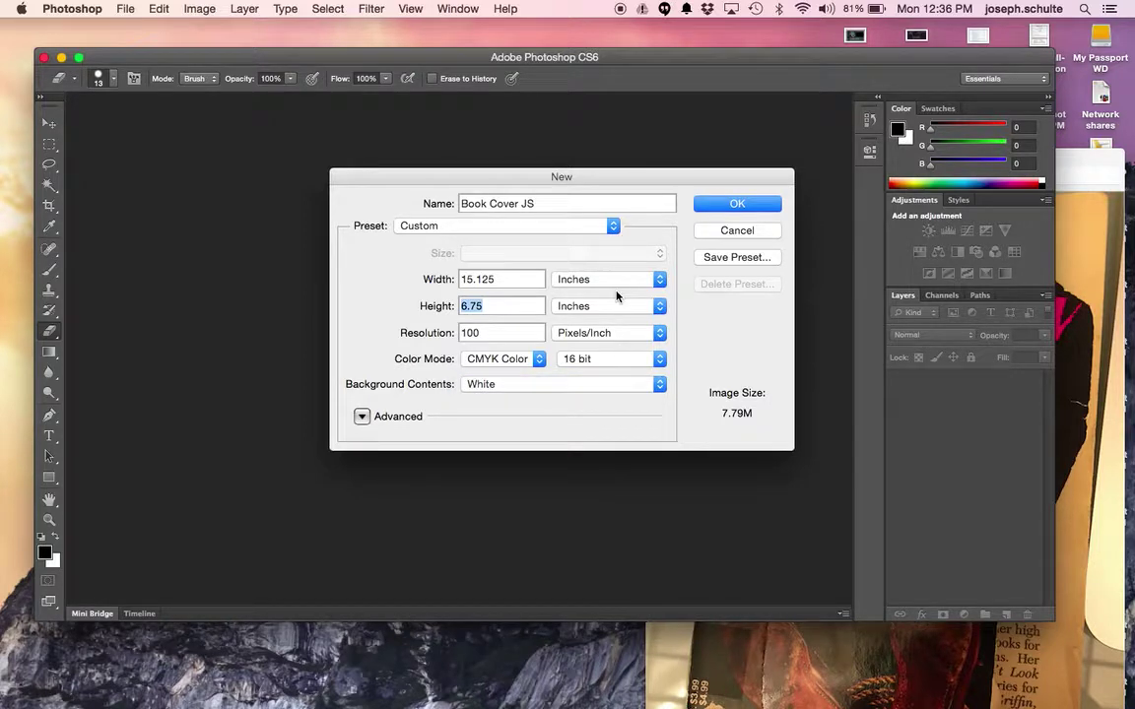
{"action": "left_click", "coordinate": [741, 203]}
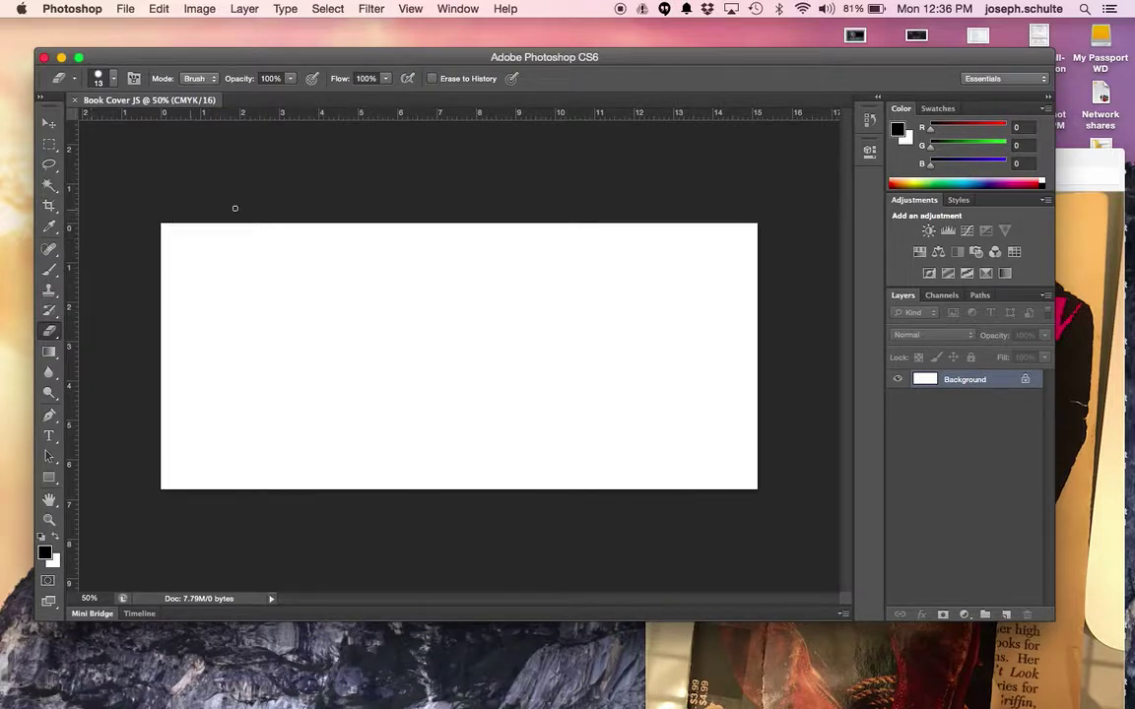
Hide the rulers around the canvas and show them again
{"action": "left_click", "coordinate": [443, 6]}
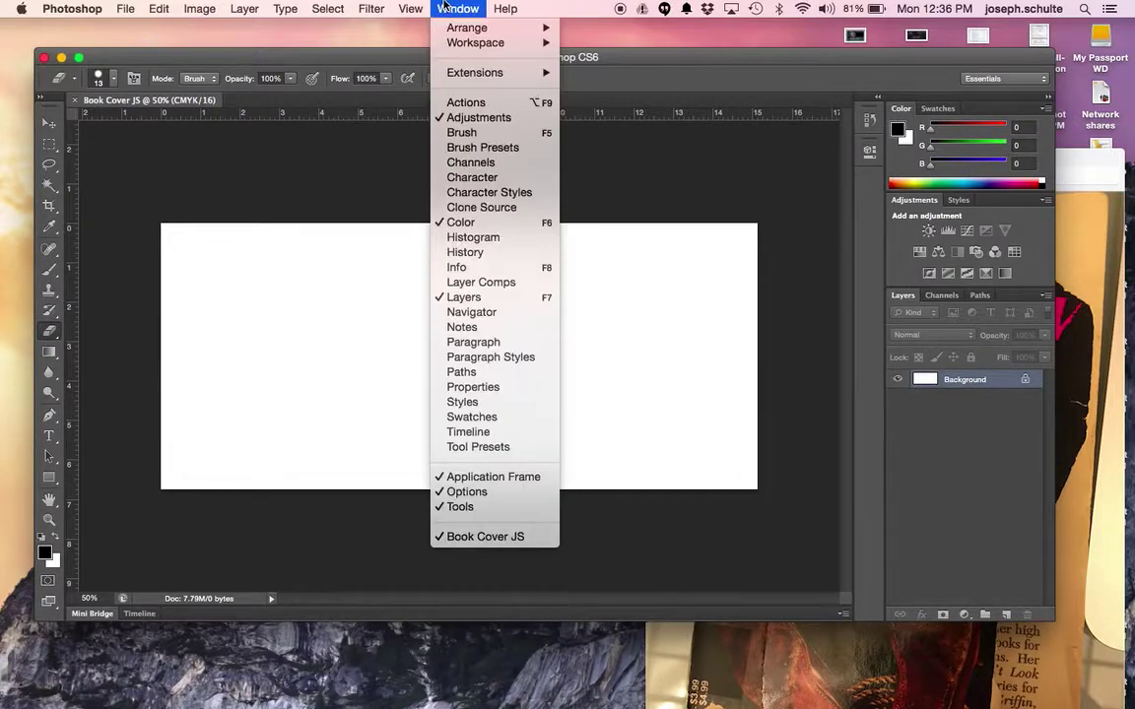
{"action": "mouse_move", "coordinate": [408, 9]}
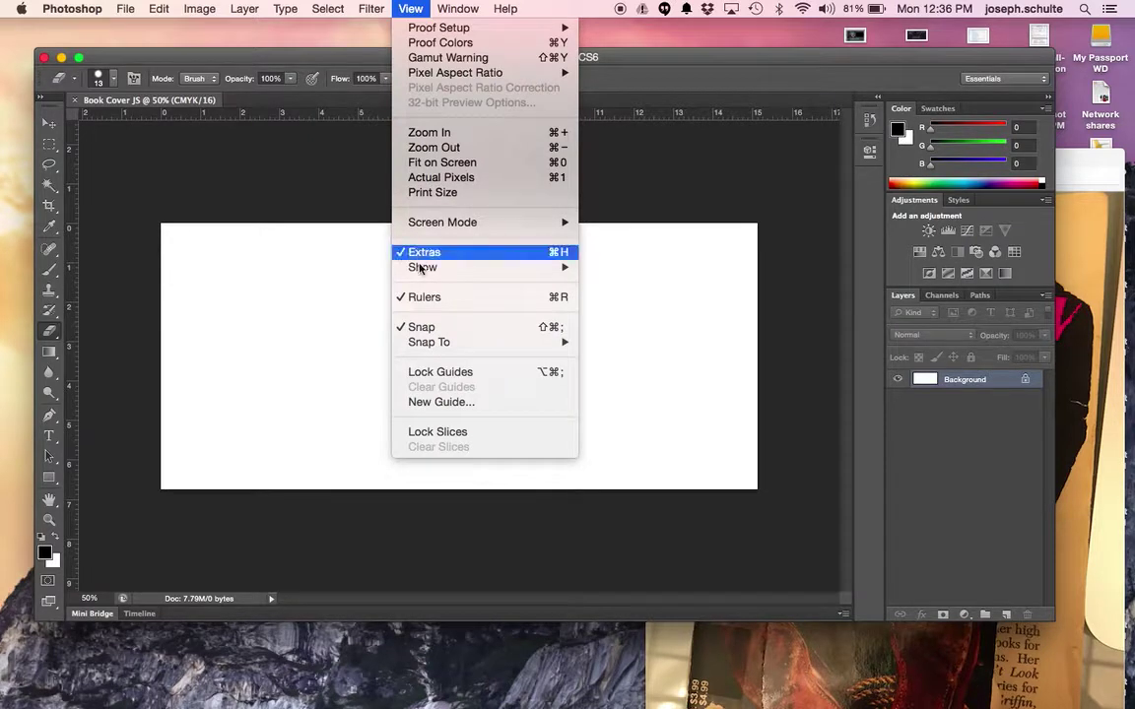
{"action": "left_click", "coordinate": [411, 296]}
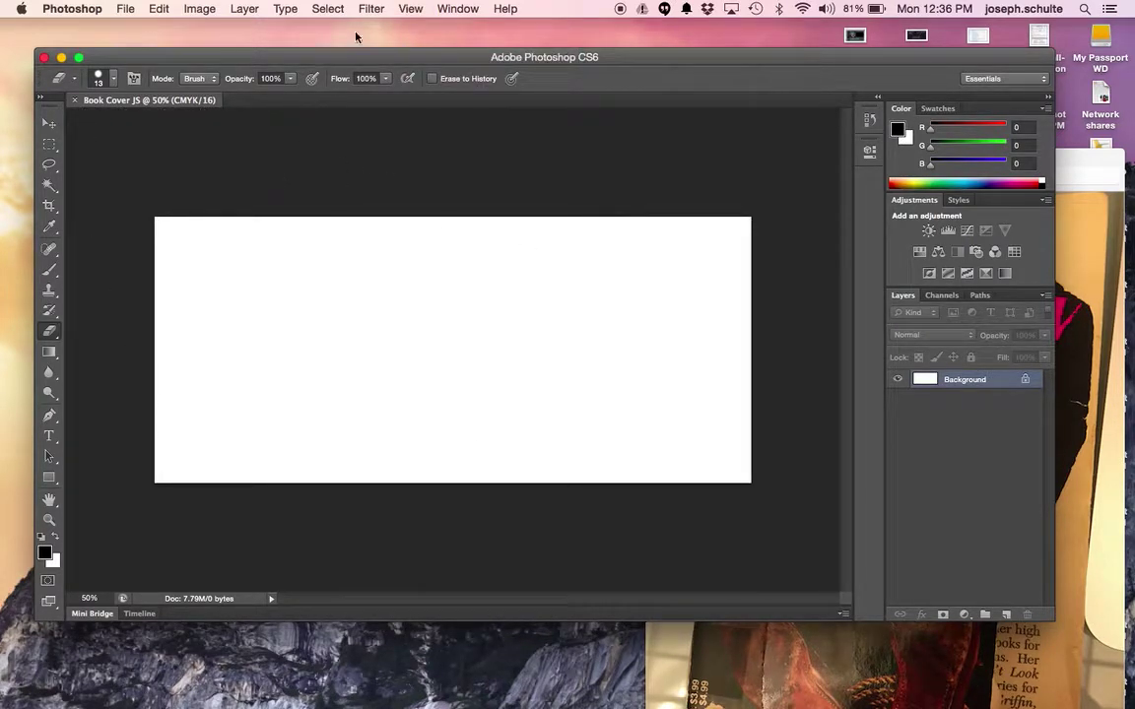
{"action": "left_click", "coordinate": [406, 8]}
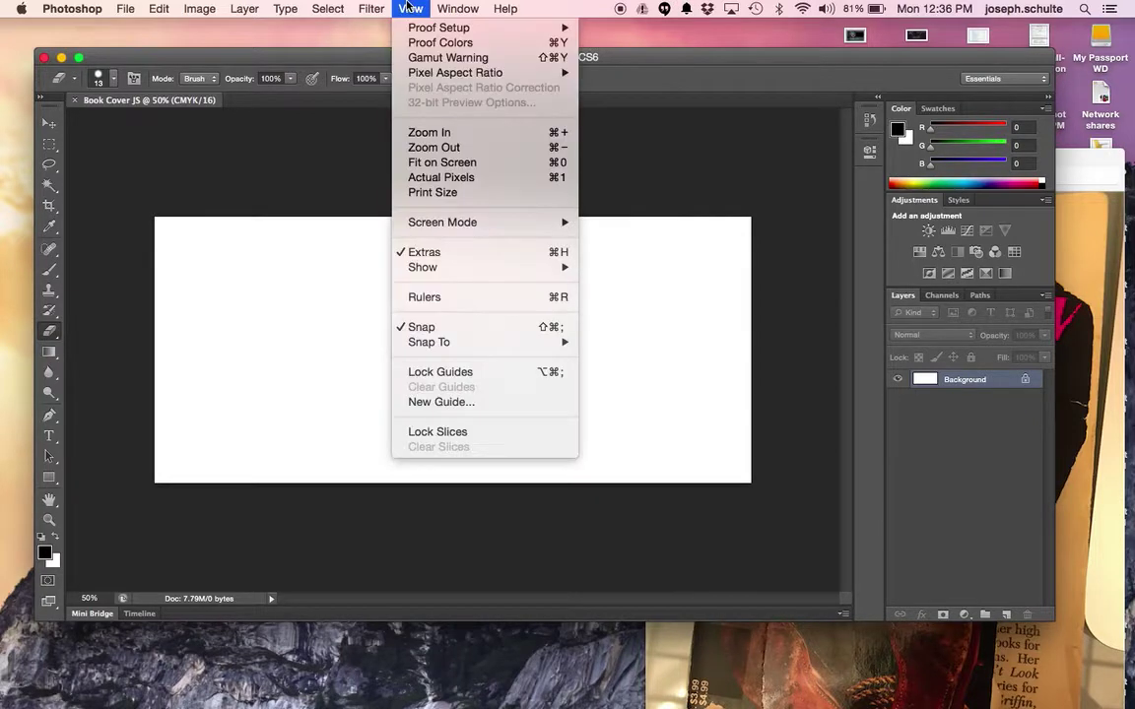
{"action": "left_click", "coordinate": [429, 298]}
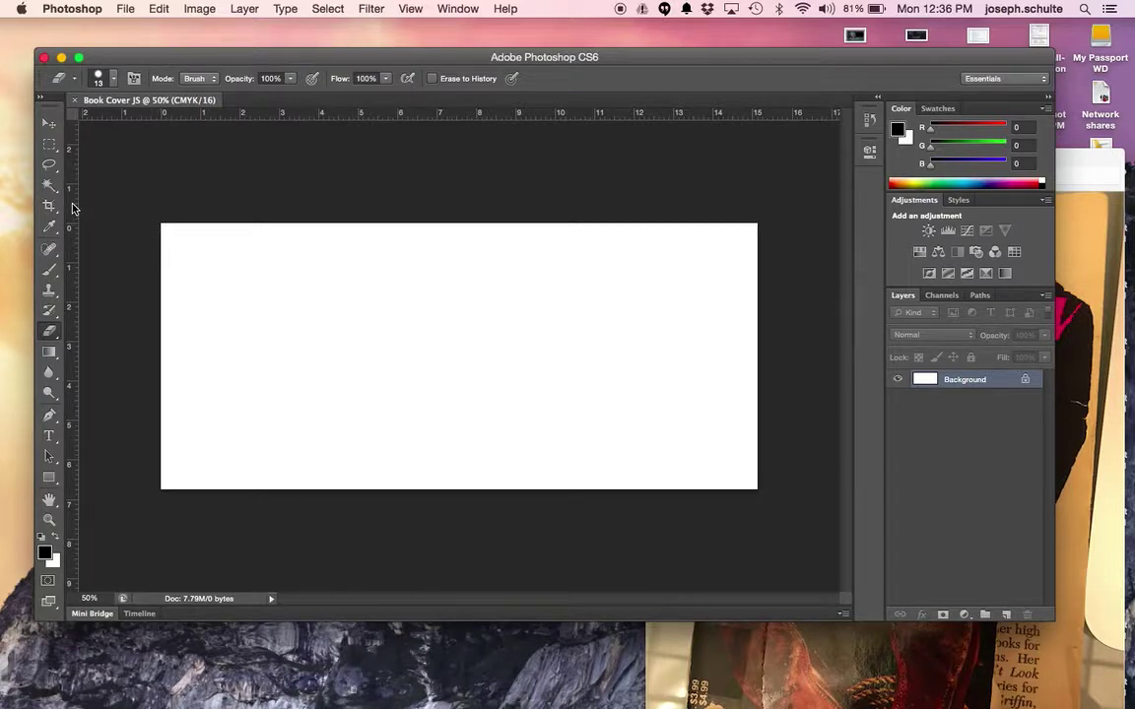
Place four vertical guides at about 3, 7.25, 7.8 and 12.2 inches to mark the flaps, covers and spine
{"action": "left_click_drag", "start_coordinate": [72, 207], "coordinate": [279, 233]}
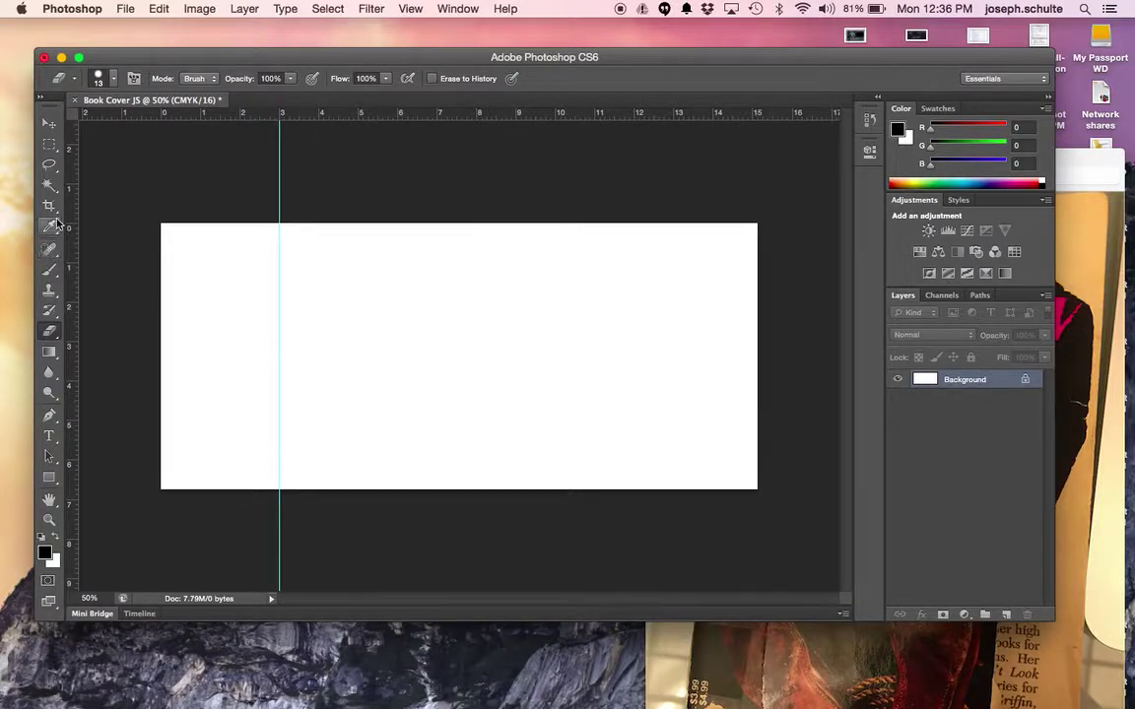
{"action": "left_click_drag", "start_coordinate": [66, 210], "coordinate": [447, 205]}
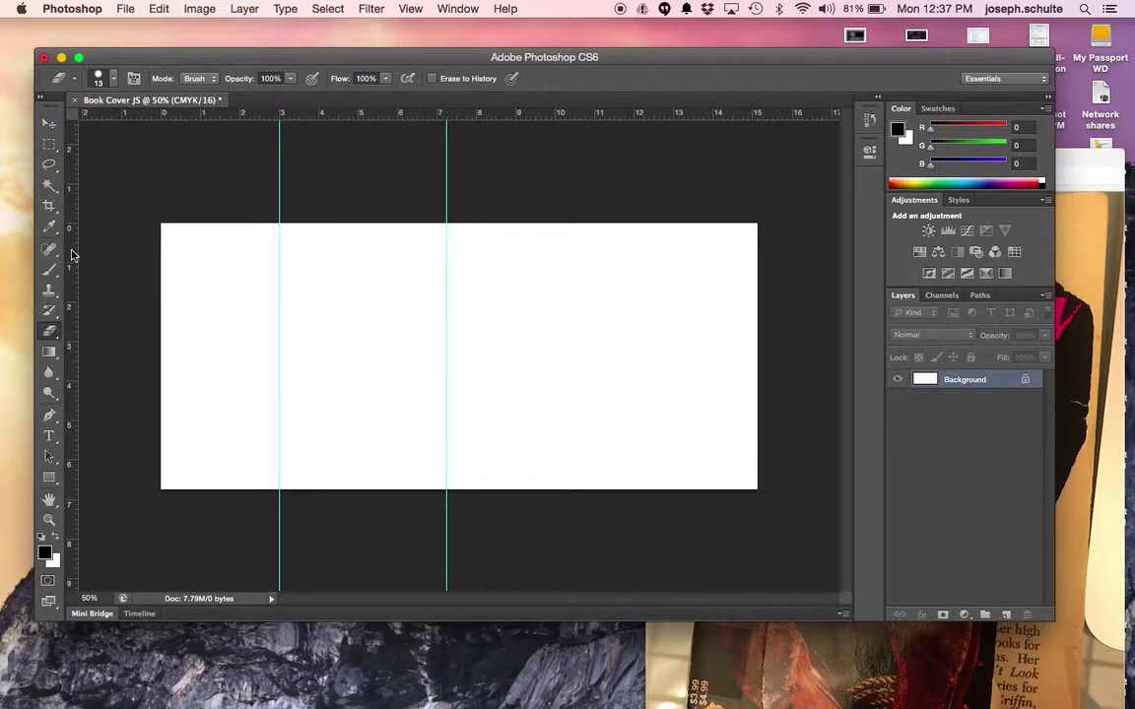
{"action": "left_click_drag", "start_coordinate": [71, 255], "coordinate": [469, 227]}
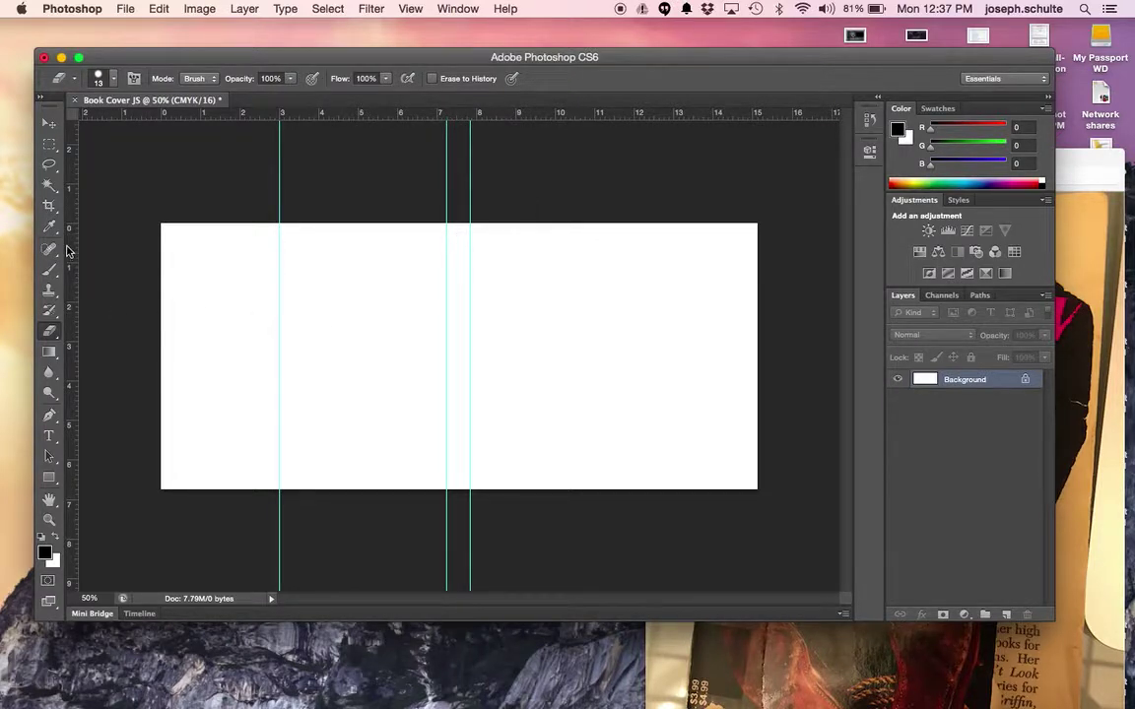
{"action": "mouse_move", "coordinate": [67, 251]}
{"action": "left_mouse_down"}
{"action": "mouse_move", "coordinate": [463, 239]}
{"action": "mouse_move", "coordinate": [490, 270]}
{"action": "mouse_move", "coordinate": [545, 271]}
{"action": "mouse_move", "coordinate": [641, 249]}
{"action": "left_mouse_up"}
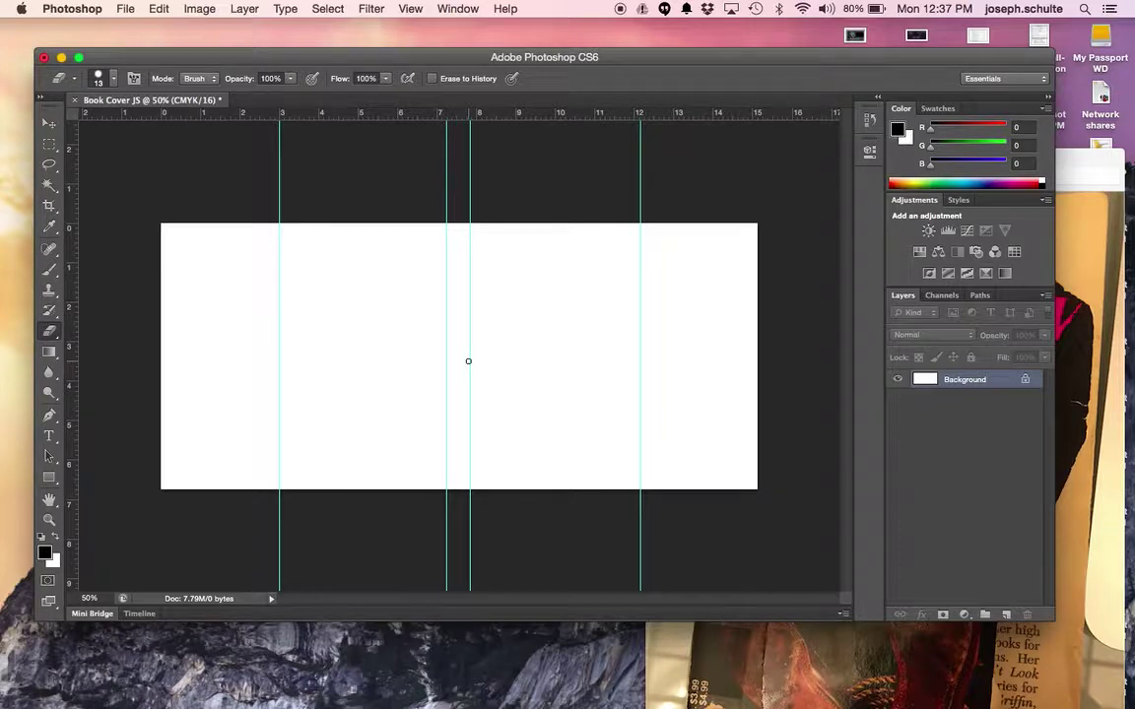
Draw a text box about 4.1 by 2.4 inches near the top of the front cover and set its font size to 30 pt
{"action": "left_click", "coordinate": [50, 437]}
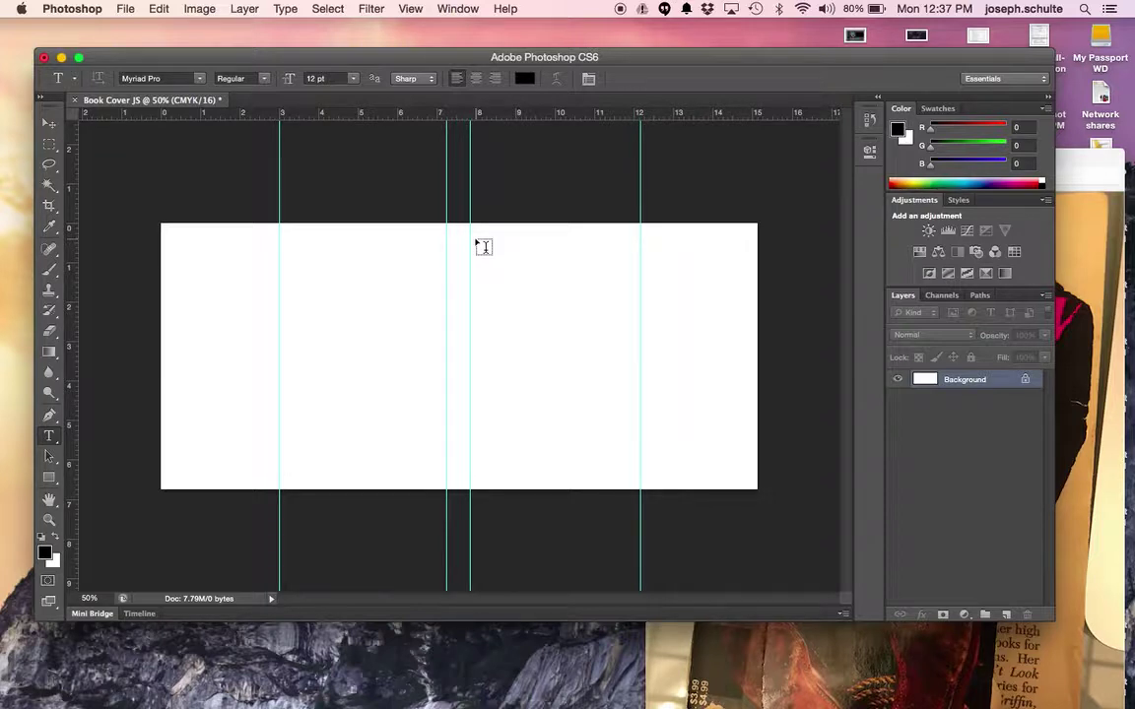
{"action": "left_click_drag", "start_coordinate": [482, 247], "coordinate": [588, 292]}
{"action": "left_click_drag", "start_coordinate": [618, 300], "coordinate": [633, 336]}
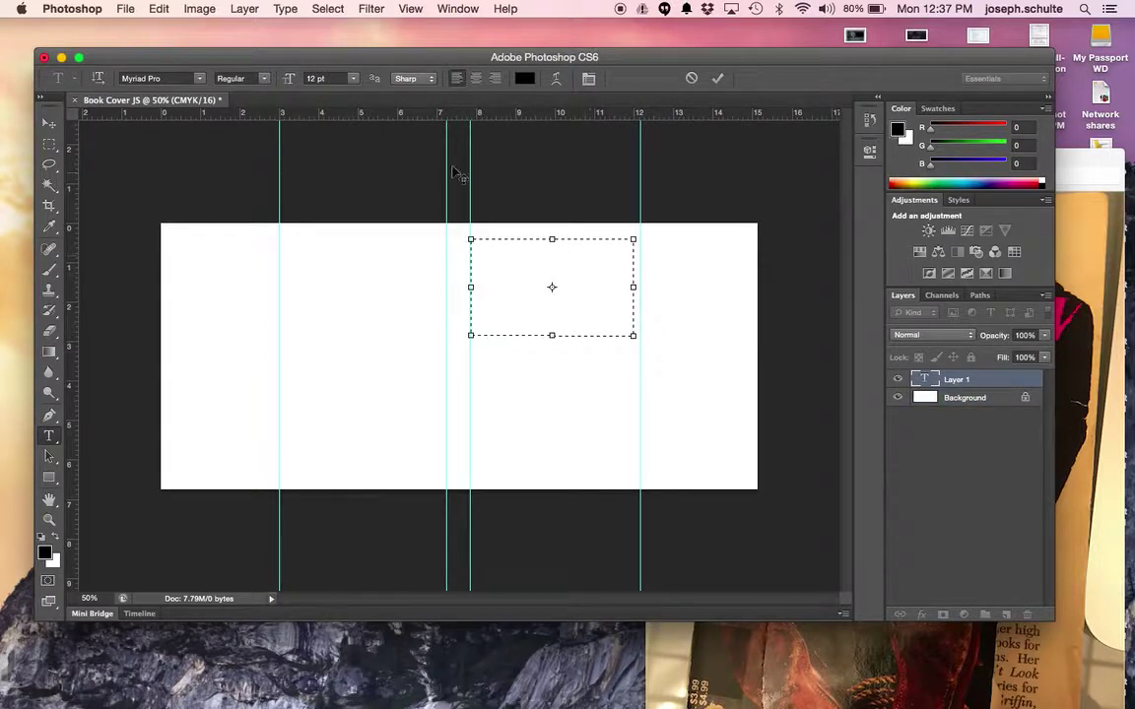
{"action": "left_click", "coordinate": [356, 81]}
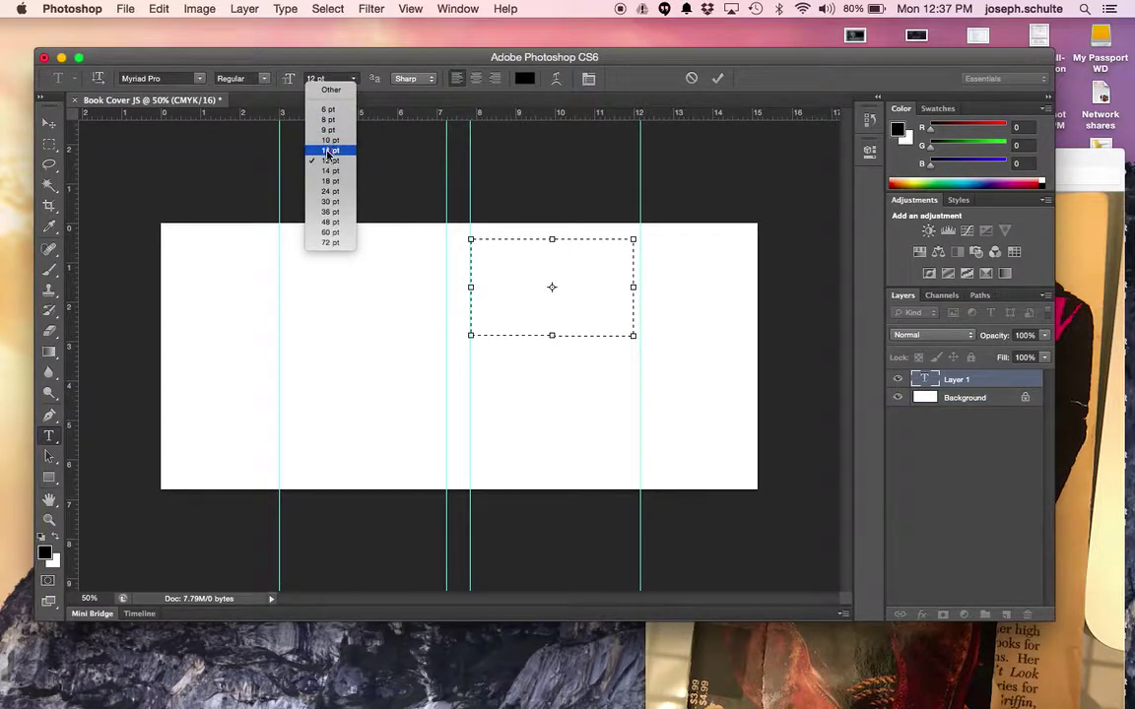
{"action": "left_click", "coordinate": [330, 202]}
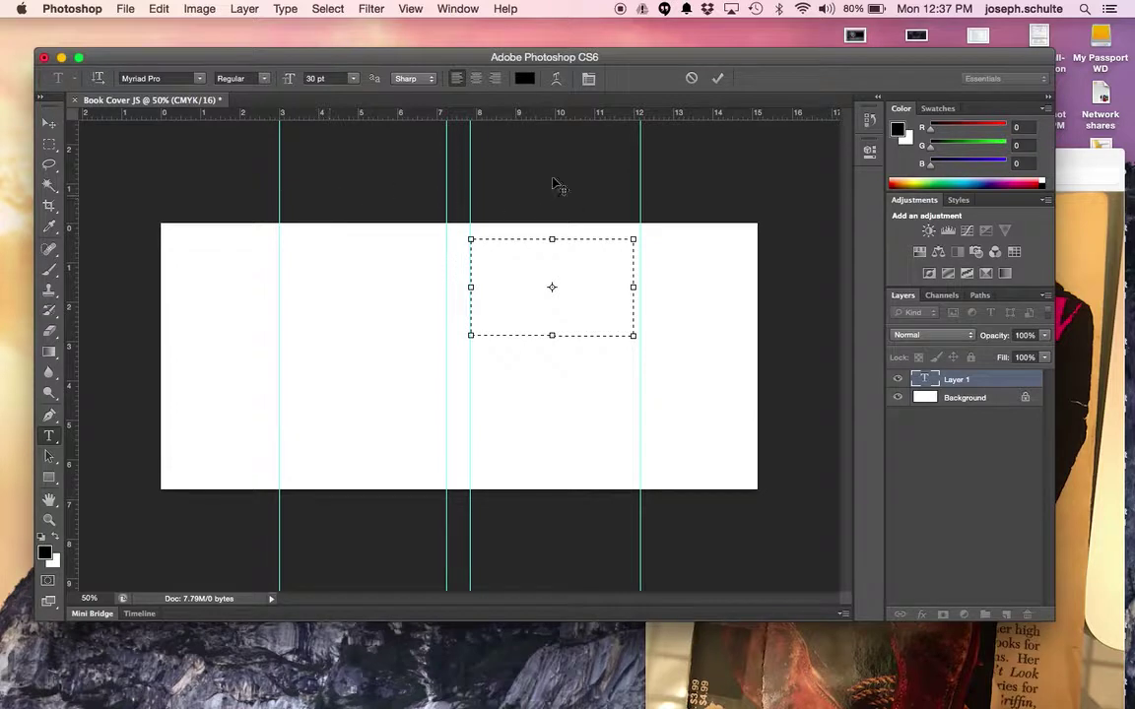
Set the text color to cyan #0fd9ea and enter the title "Killing Mr. Griffin" in the front cover text box
{"action": "left_click", "coordinate": [523, 80]}
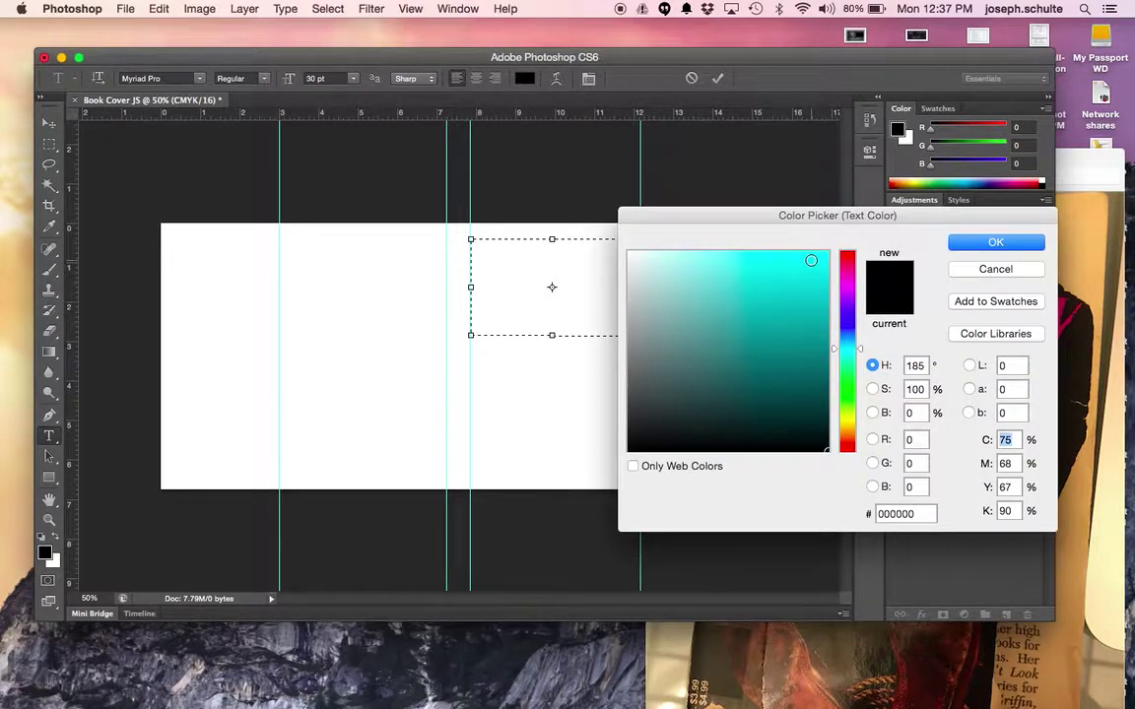
{"action": "left_click", "coordinate": [820, 259]}
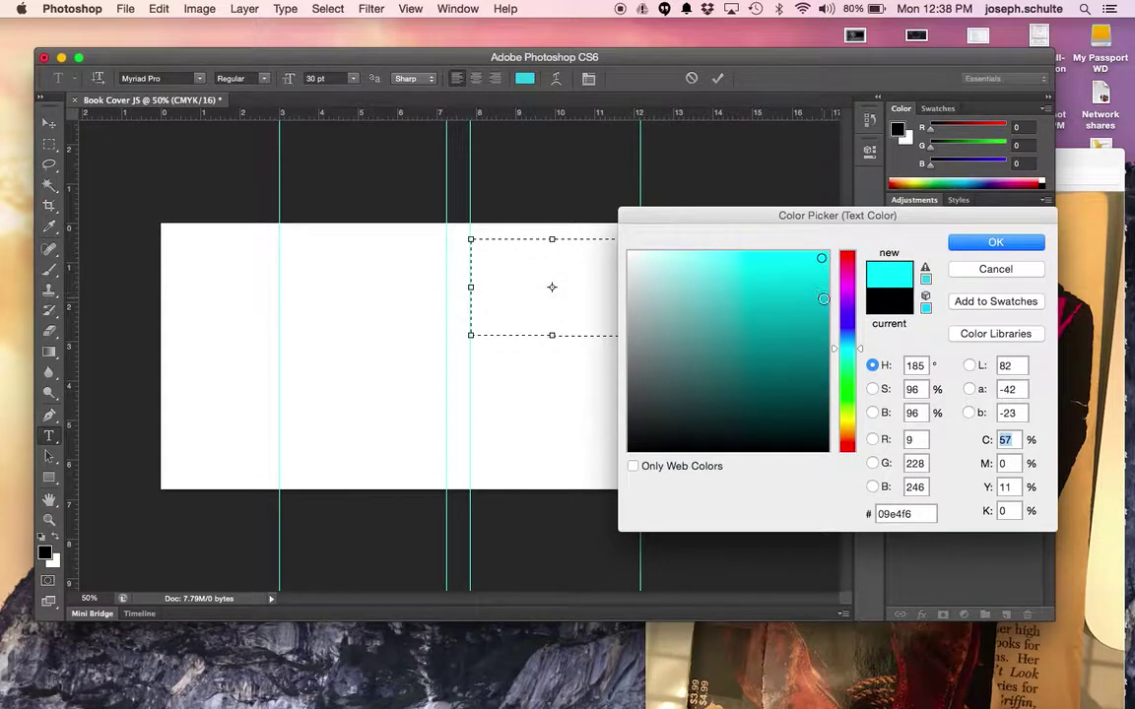
{"action": "left_click", "coordinate": [824, 304]}
{"action": "left_click", "coordinate": [816, 261]}
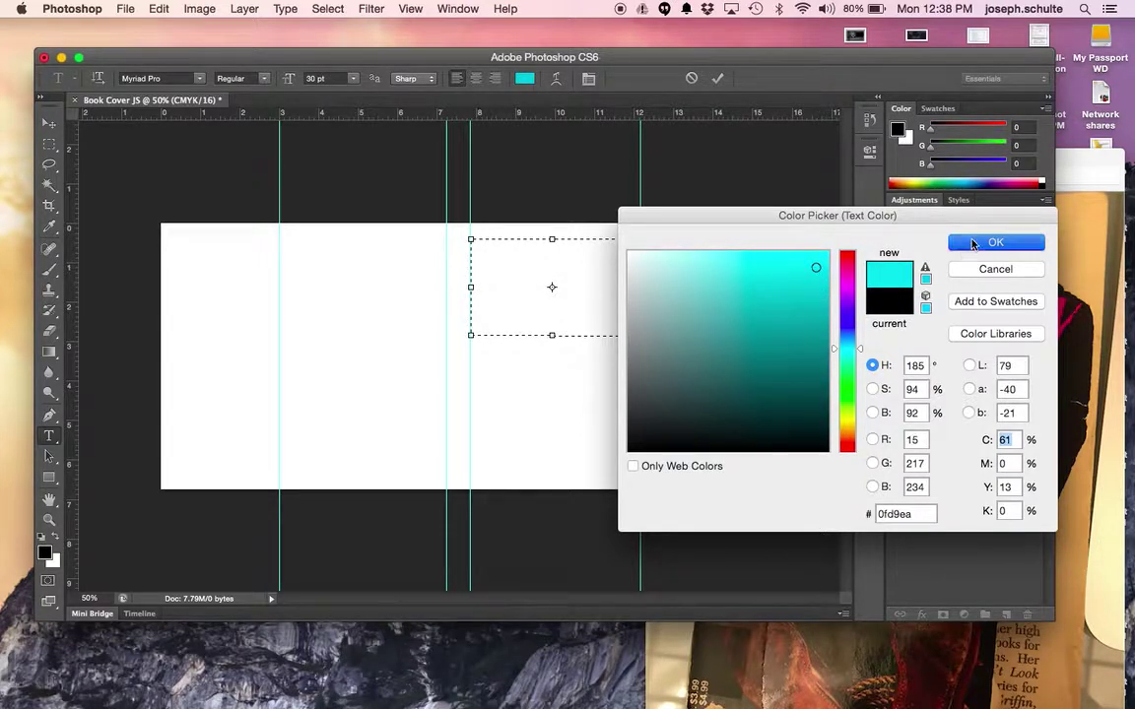
{"action": "key", "text": "Return"}
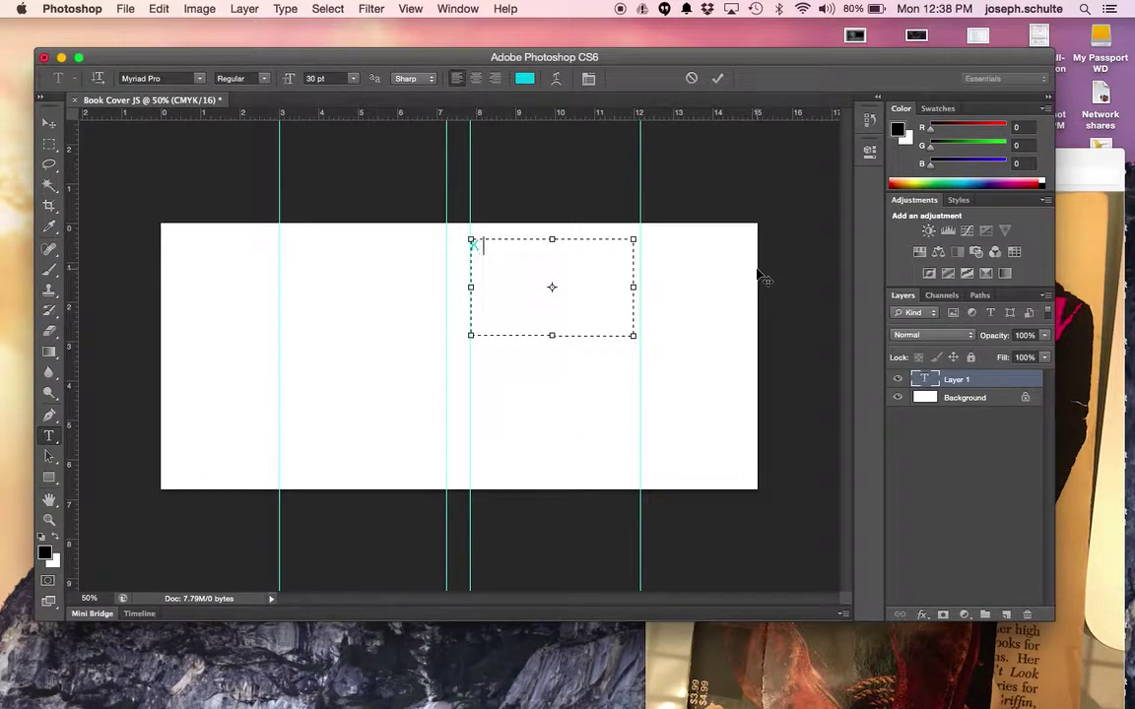
{"action": "type", "text": "Mr. Griffin"}
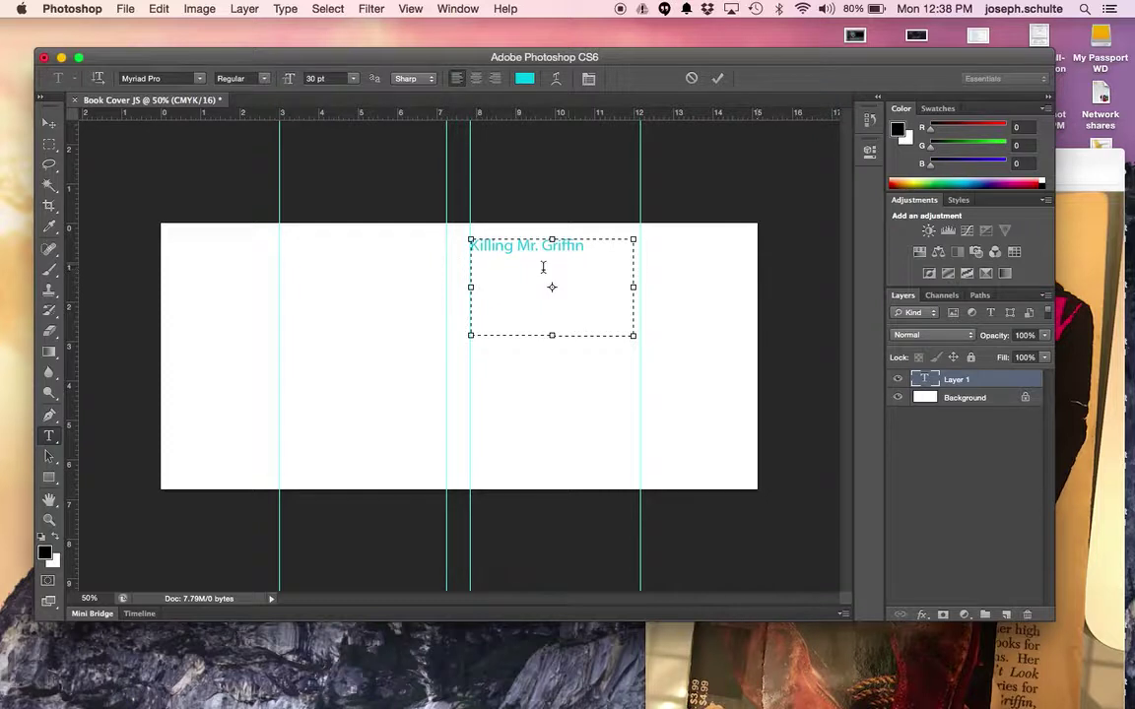
Center the "Killing Mr. Griffin" title text in its box and set its font size to 36 pt
{"action": "left_click_drag", "start_coordinate": [590, 245], "coordinate": [404, 245]}
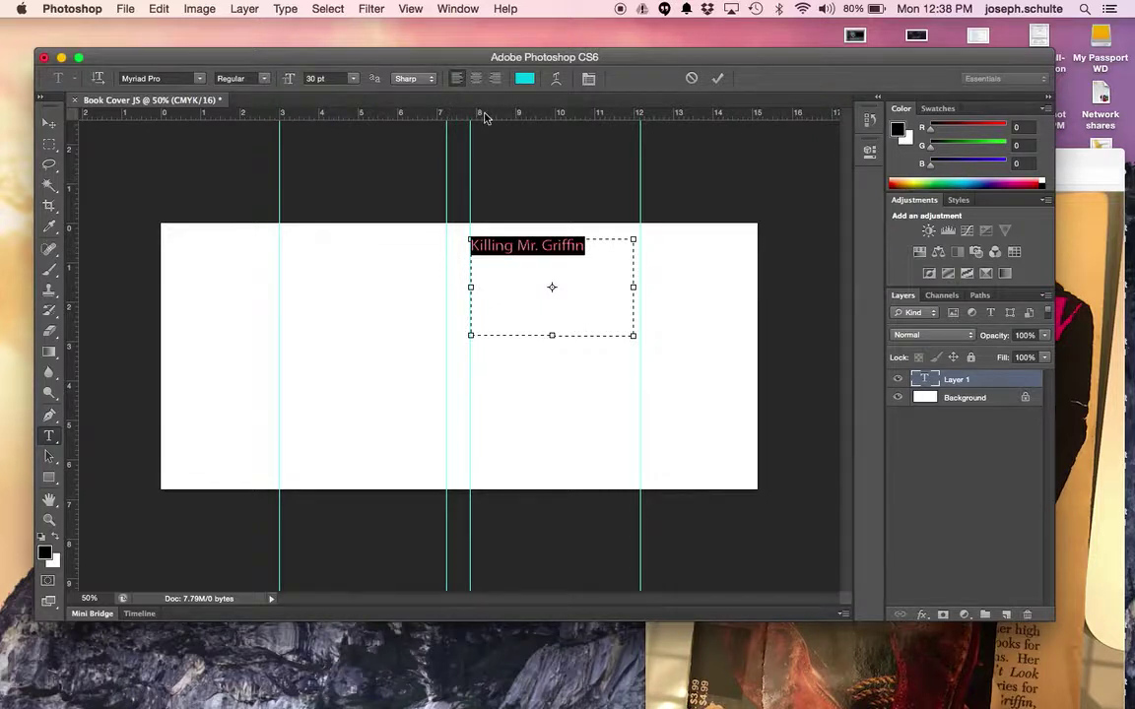
{"action": "left_click", "coordinate": [475, 77]}
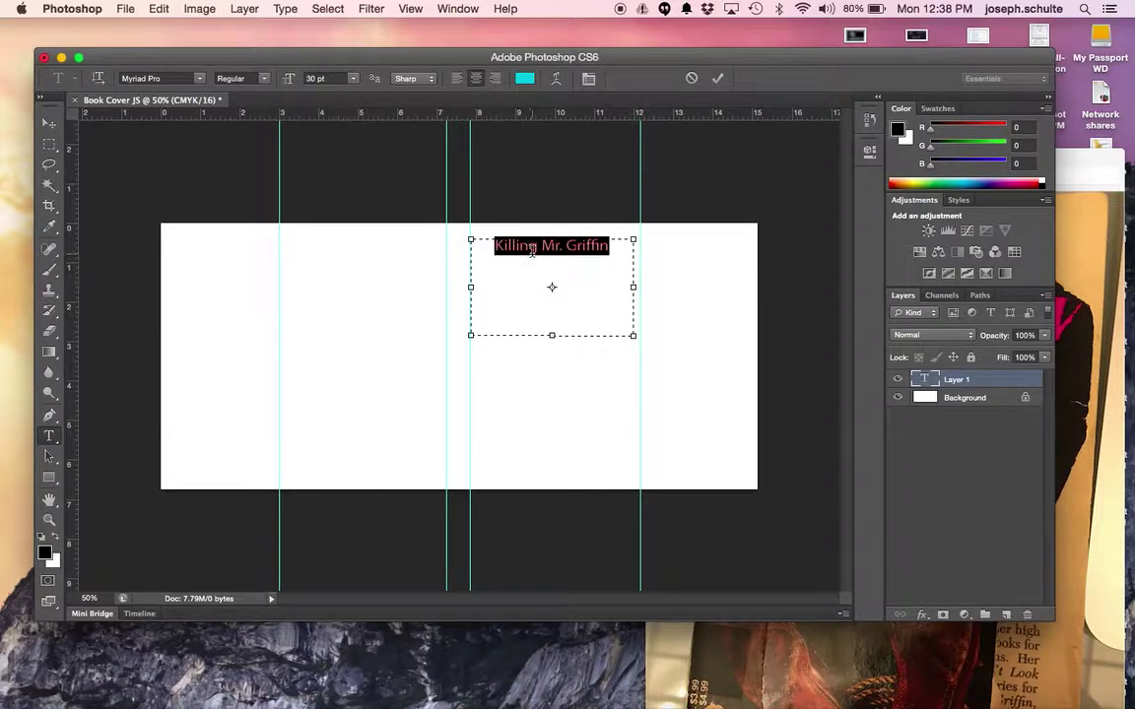
{"action": "left_click", "coordinate": [352, 78]}
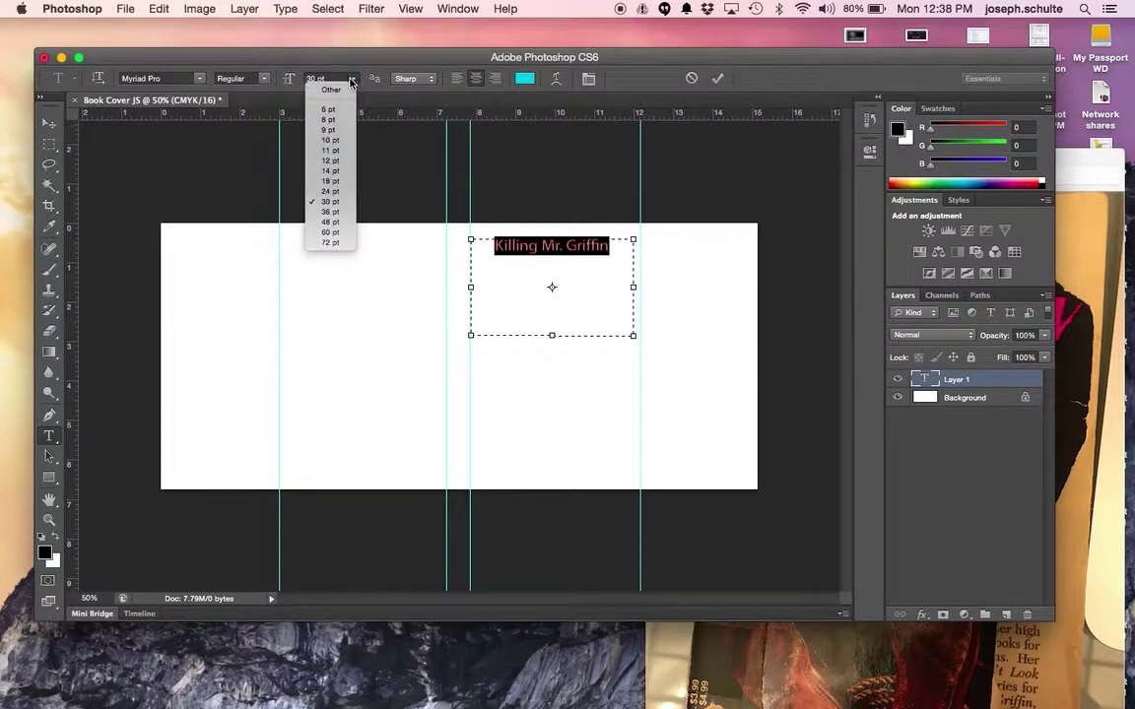
{"action": "left_click", "coordinate": [310, 192]}
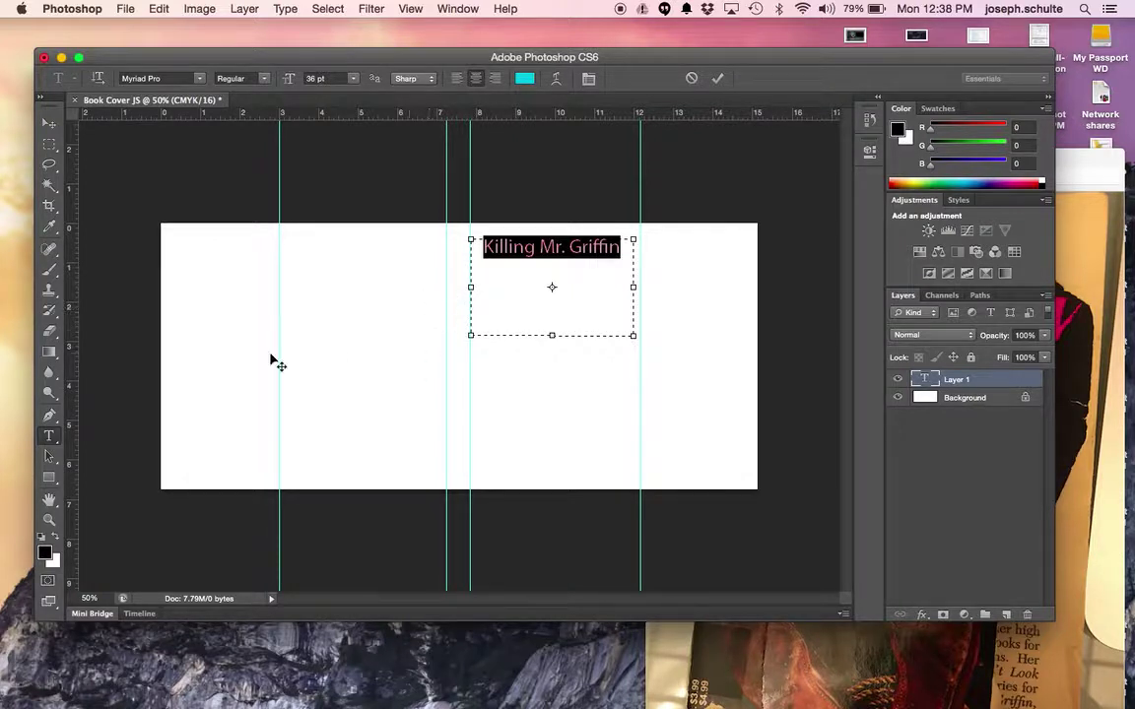
{"action": "left_click", "coordinate": [48, 124]}
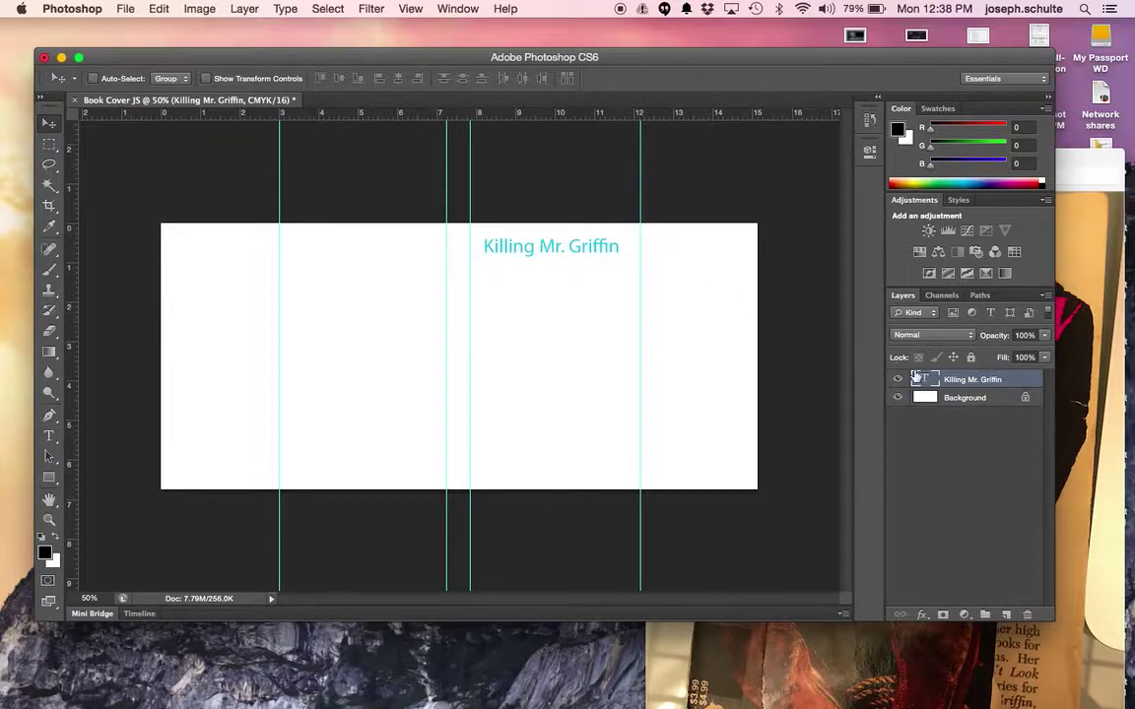
Add a Drop Shadow to the title layer with a distance of 2 px and a spread of 28%
{"action": "left_click", "coordinate": [277, 8]}
{"action": "mouse_move", "coordinate": [248, 6]}
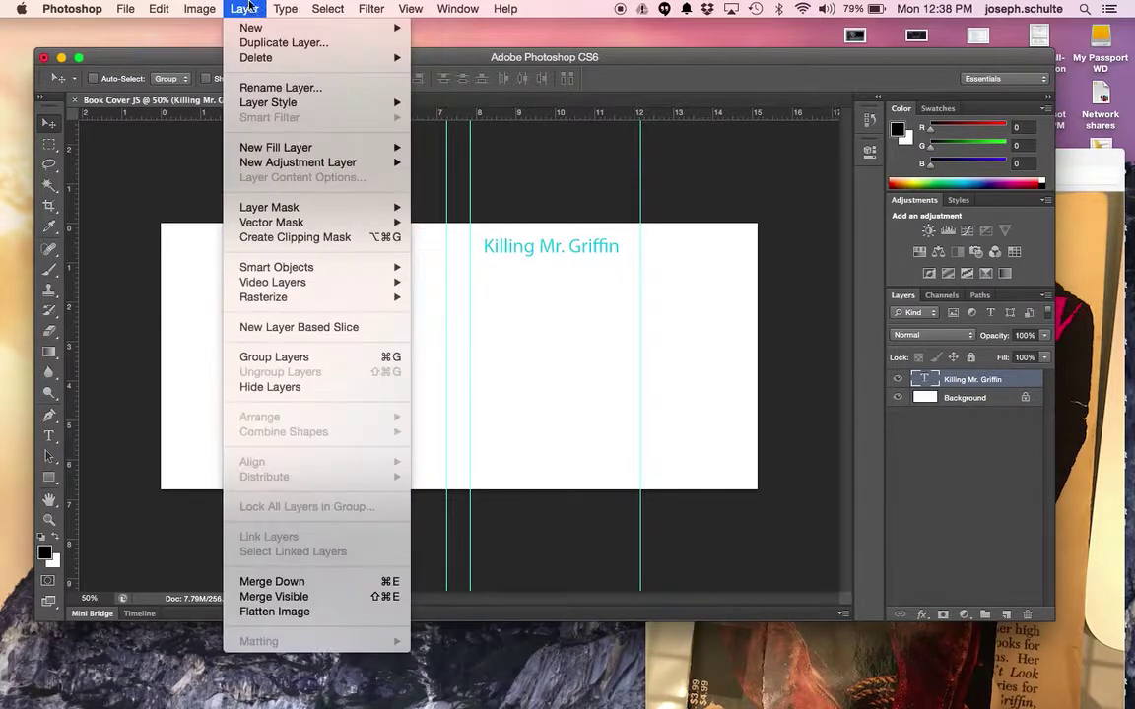
{"action": "mouse_move", "coordinate": [277, 104]}
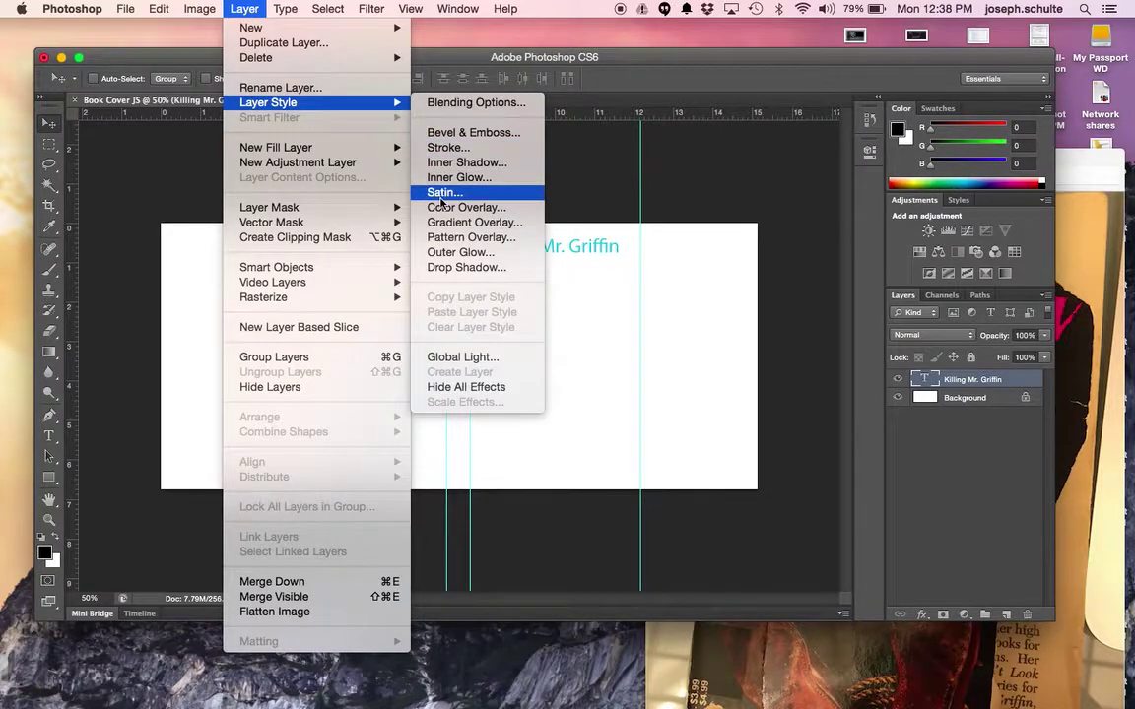
{"action": "left_click", "coordinate": [453, 267]}
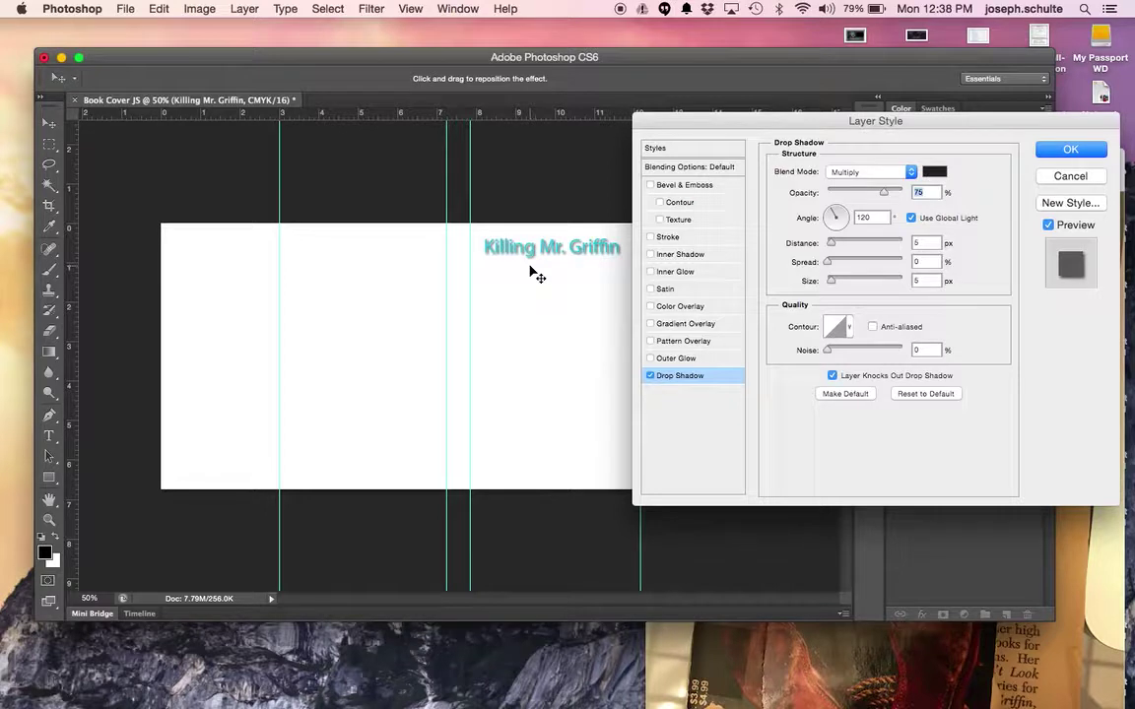
{"action": "key", "text": "super+plus"}
{"action": "key", "text": "super+plus"}
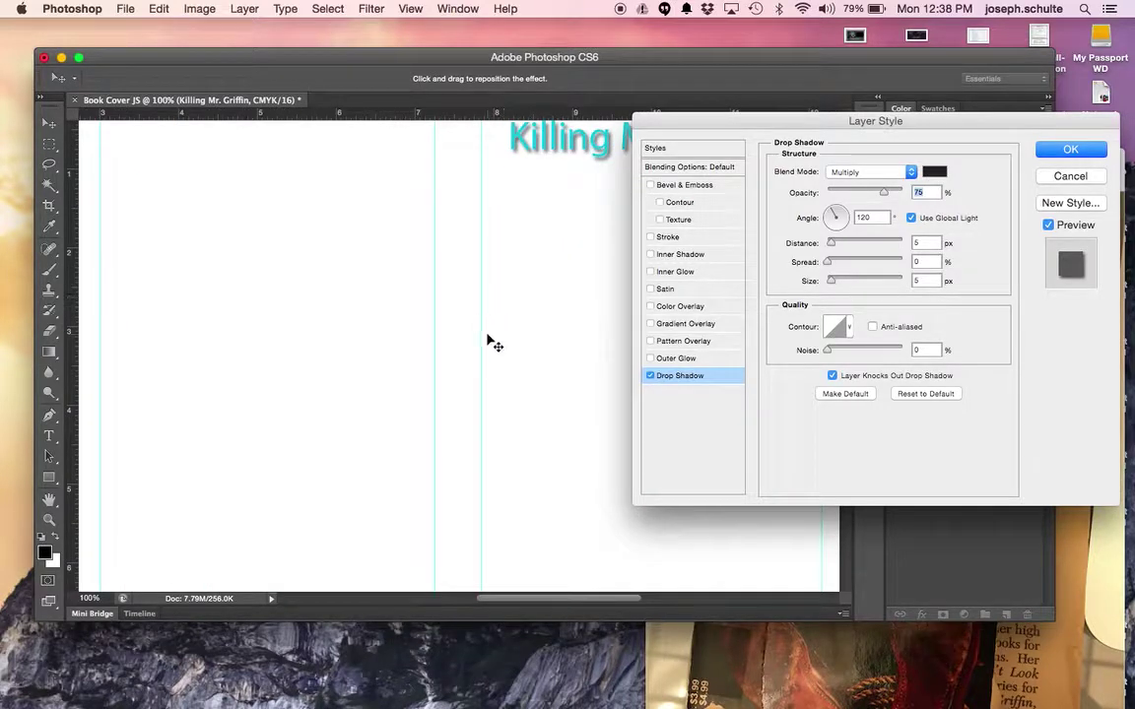
{"action": "scroll", "coordinate": [501, 343], "scroll_direction": "up", "scroll_amount": 5}
{"action": "scroll", "coordinate": [501, 344], "scroll_direction": "right", "scroll_amount": 8}
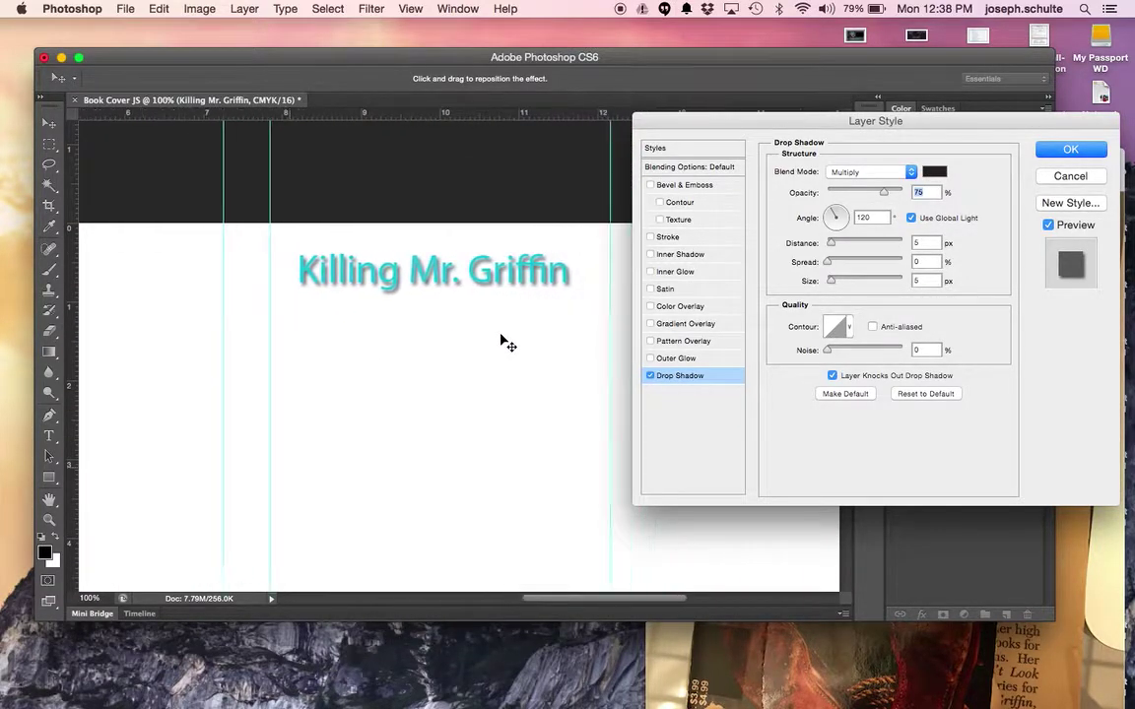
{"action": "scroll", "coordinate": [501, 343], "scroll_direction": "right", "scroll_amount": 2}
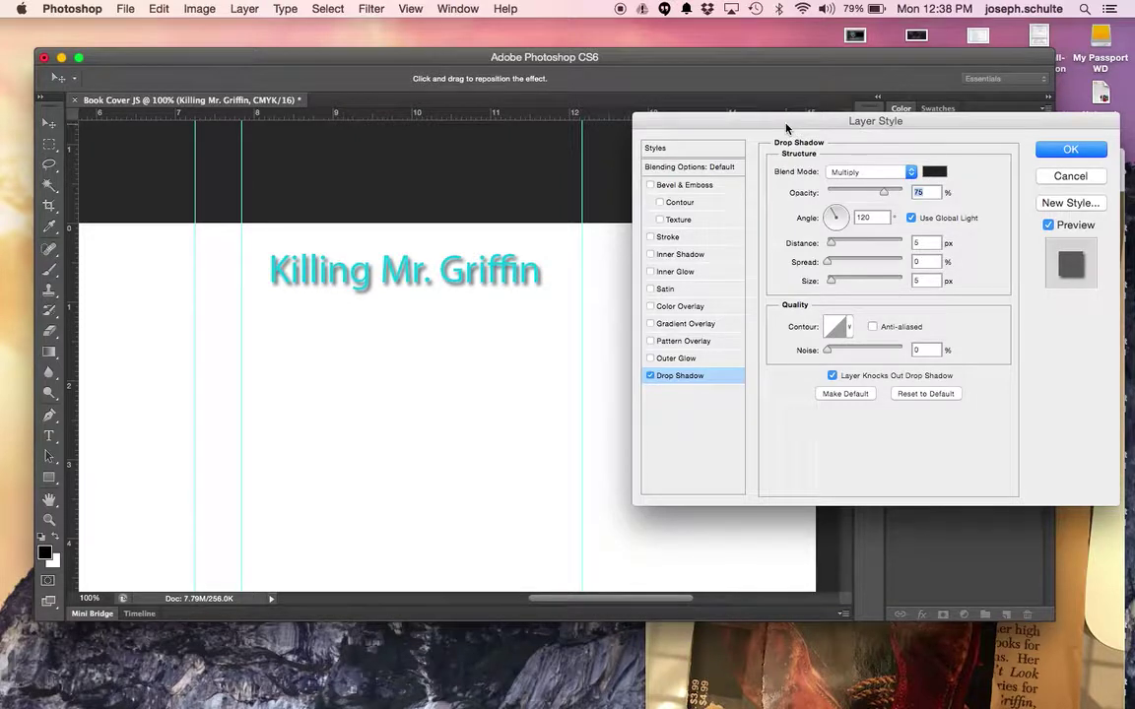
{"action": "key", "text": "super+plus"}
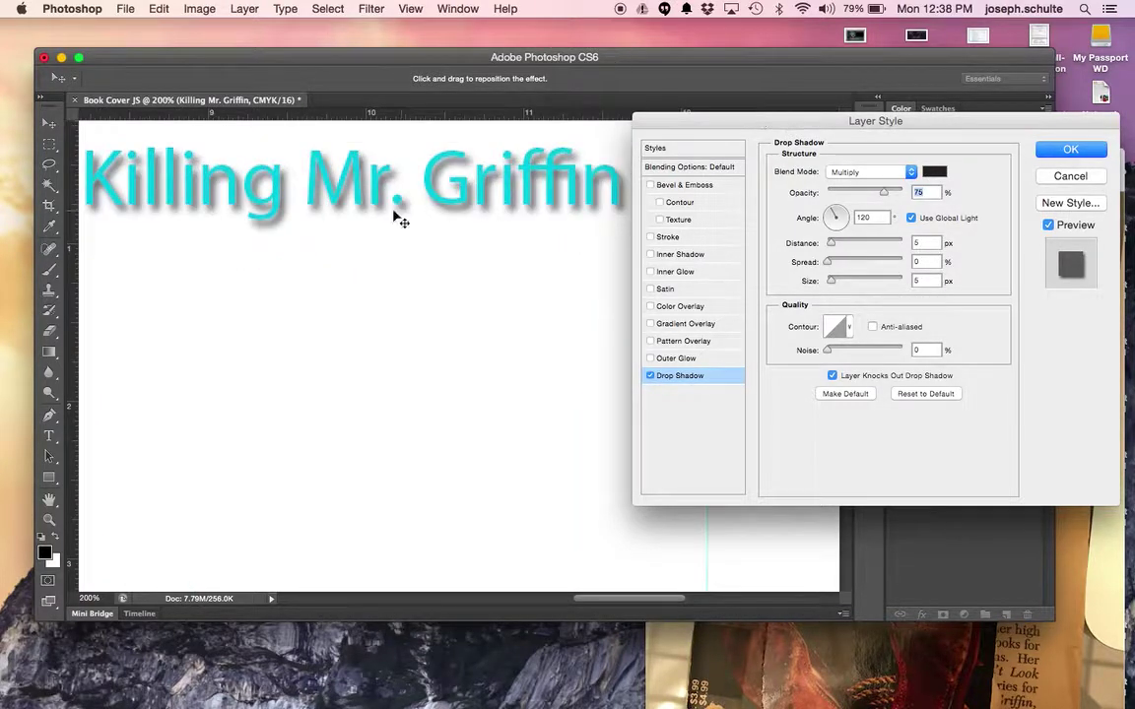
{"action": "key", "text": "super+minus"}
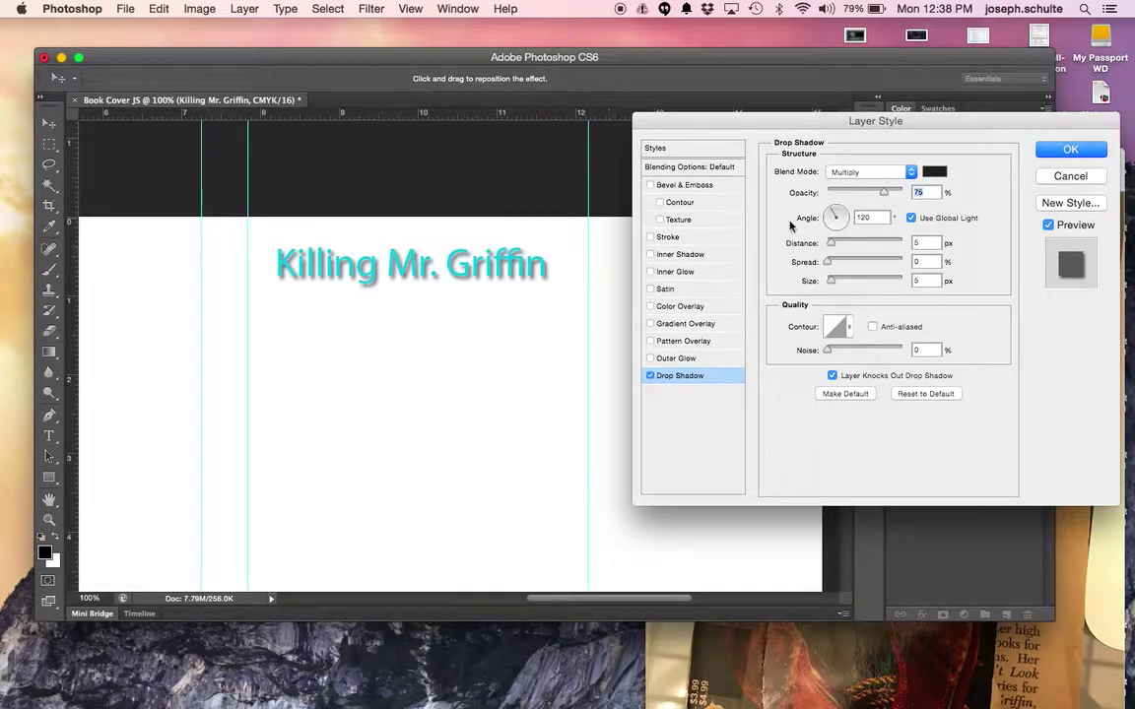
{"action": "left_click_drag", "start_coordinate": [830, 243], "coordinate": [831, 284]}
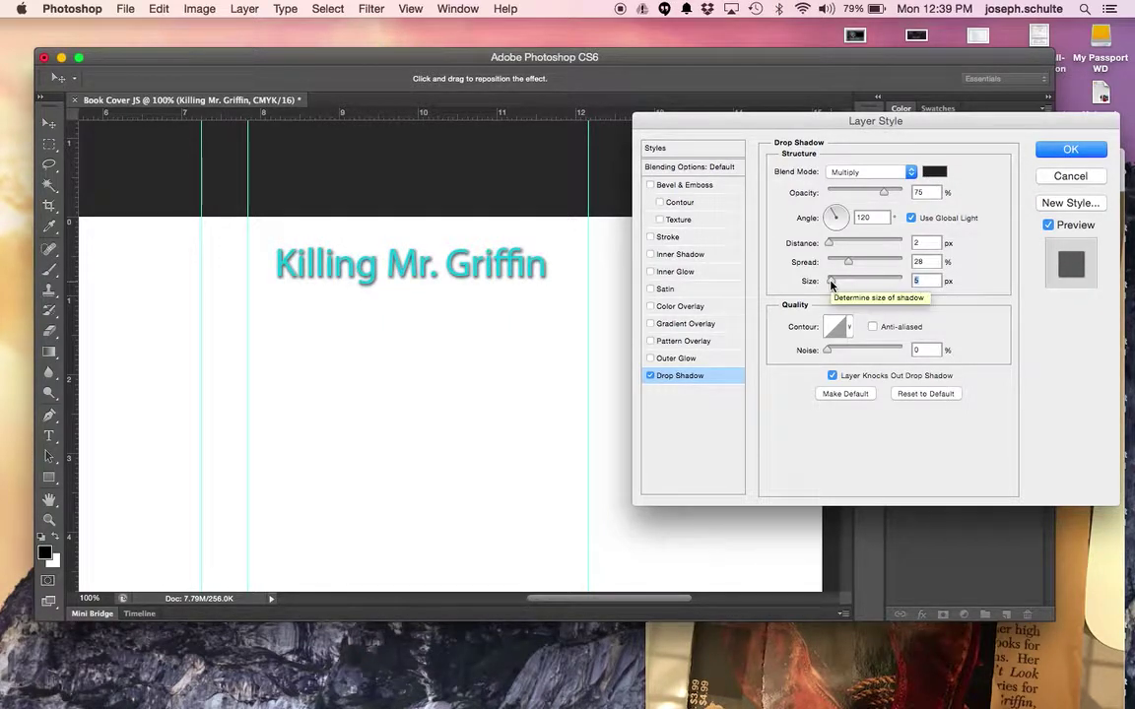
Try a Gradient Overlay on the title with red-yellow, blue-gold, copper and black-to-white gradient presets
{"action": "left_click", "coordinate": [650, 325]}
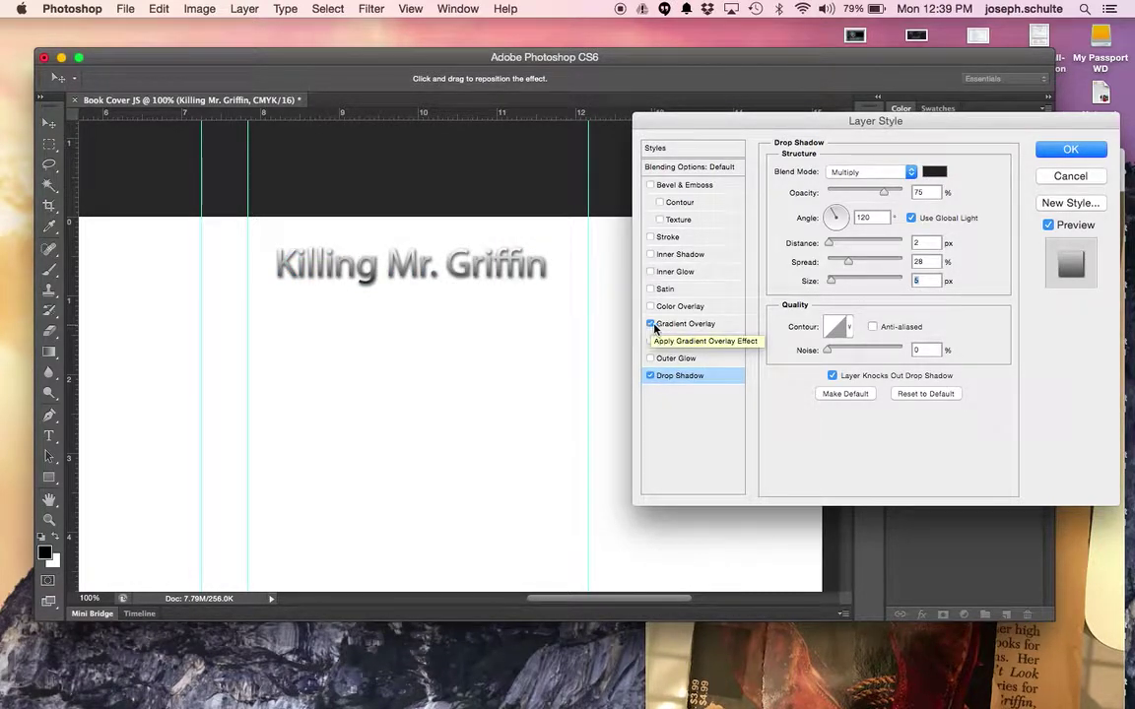
{"action": "left_click", "coordinate": [669, 325]}
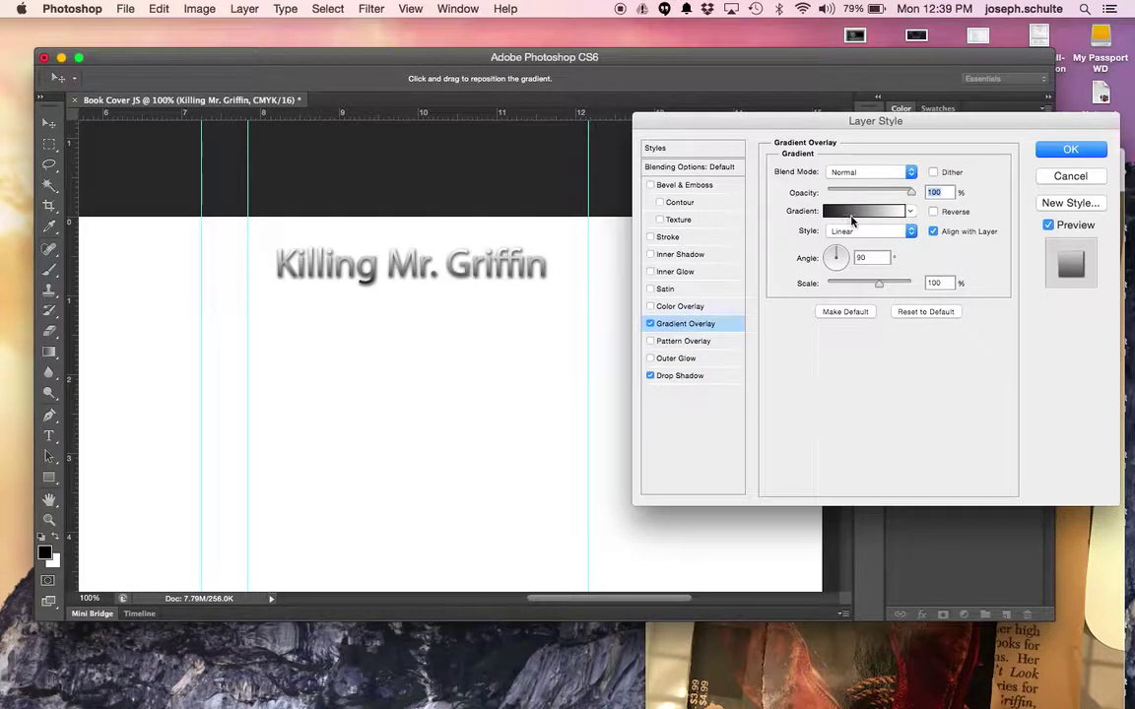
{"action": "left_click", "coordinate": [911, 211]}
{"action": "left_click", "coordinate": [919, 242]}
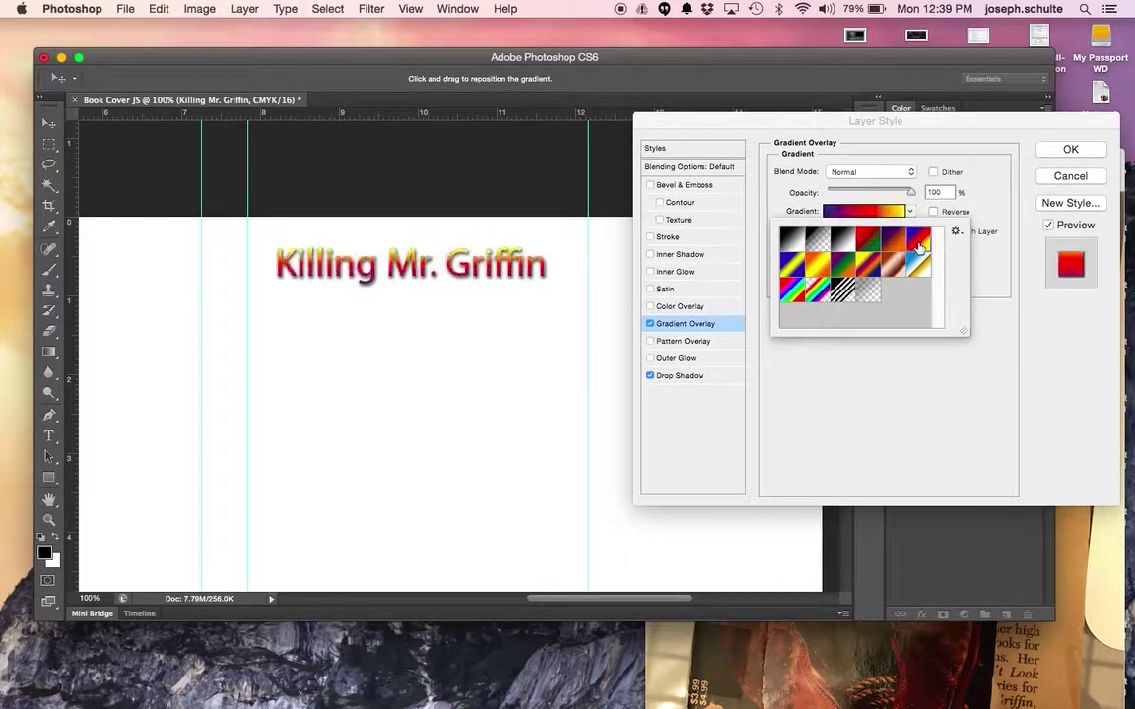
{"action": "left_click", "coordinate": [915, 262]}
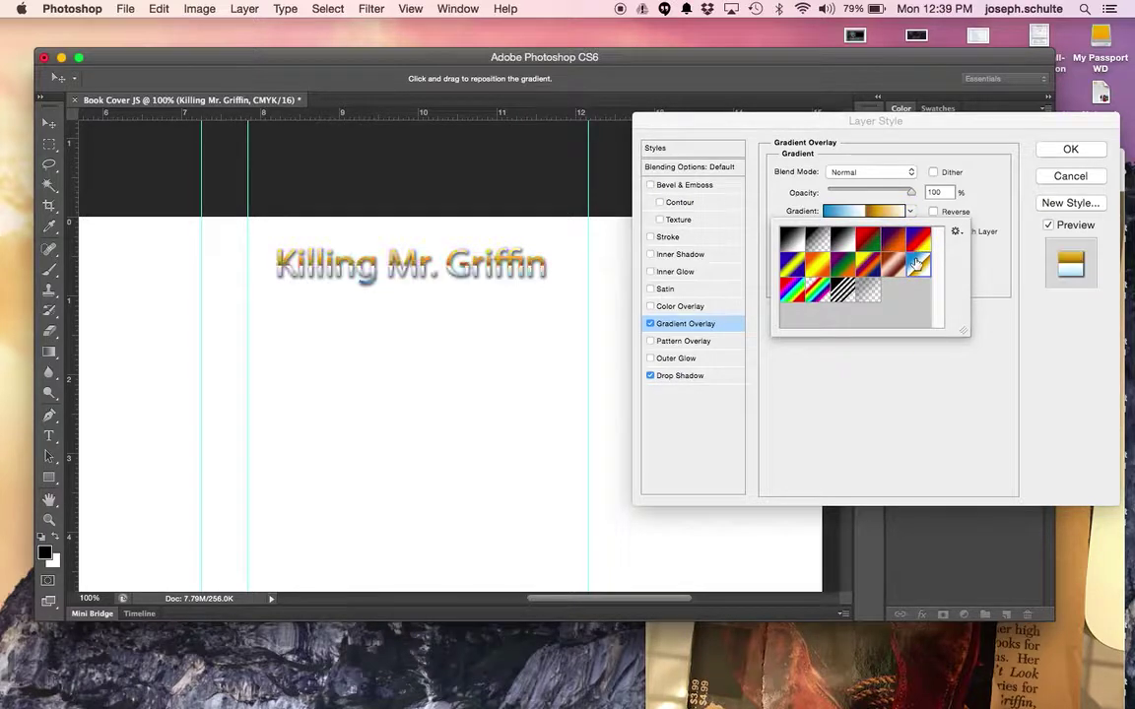
{"action": "left_click", "coordinate": [893, 263]}
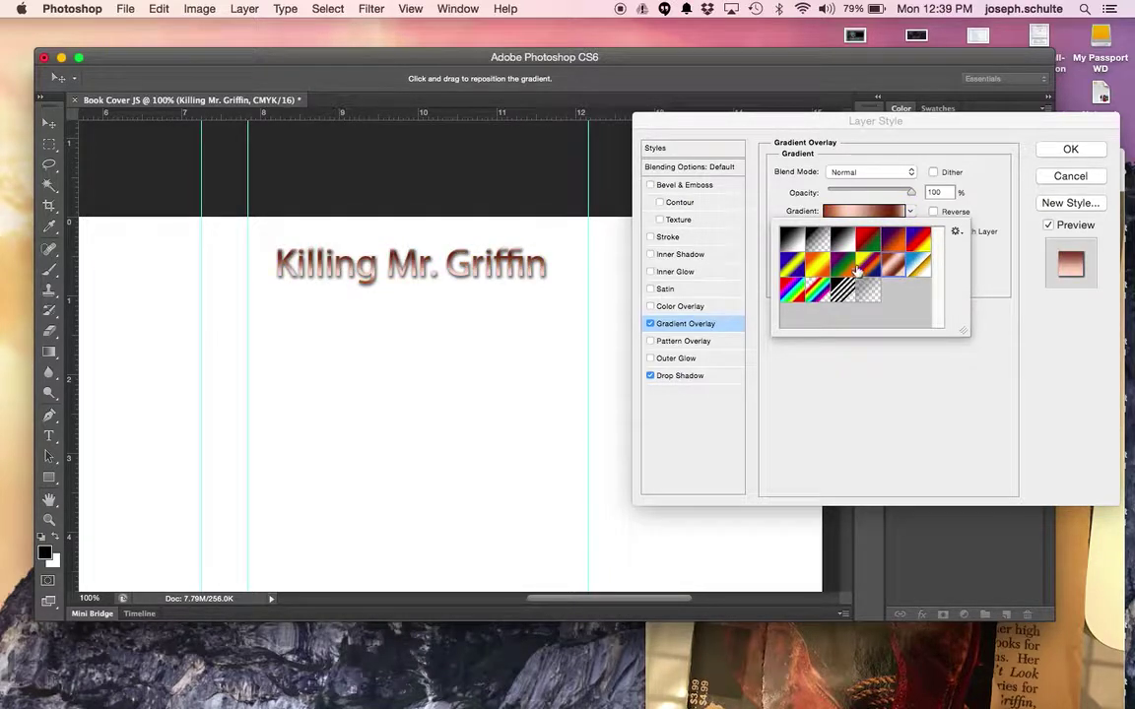
{"action": "left_click", "coordinate": [792, 242]}
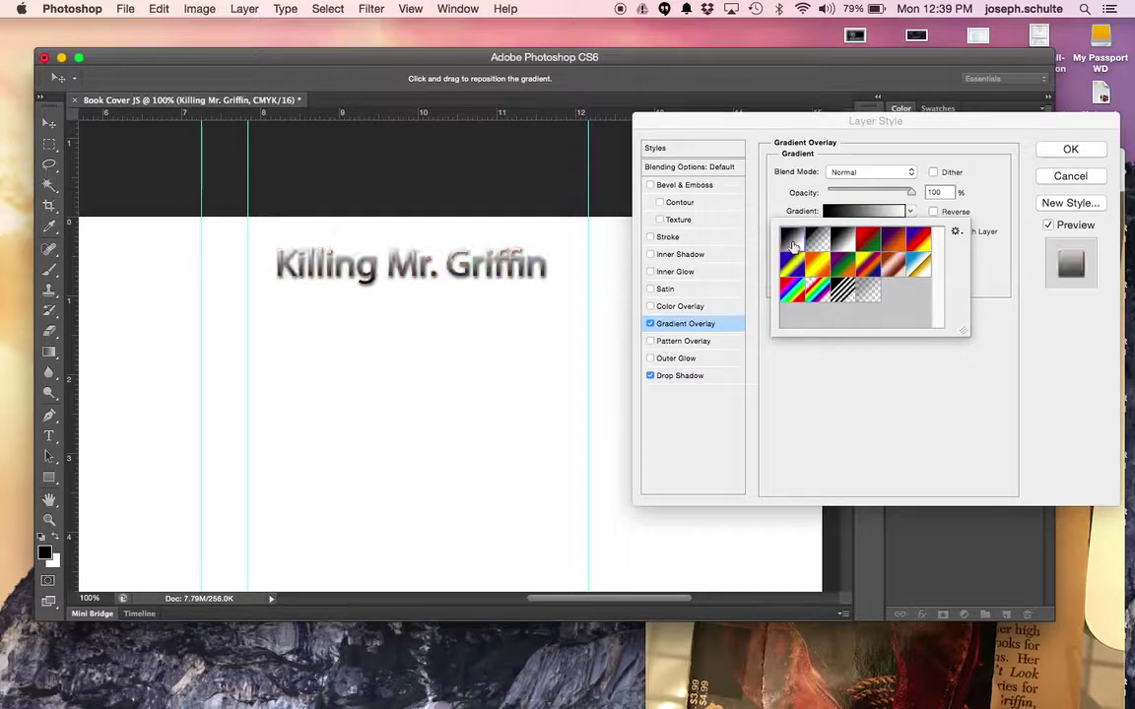
Try a red Color Overlay on the title and turn off both the color and gradient overlays
{"action": "left_click", "coordinate": [649, 324]}
{"action": "left_click", "coordinate": [654, 307]}
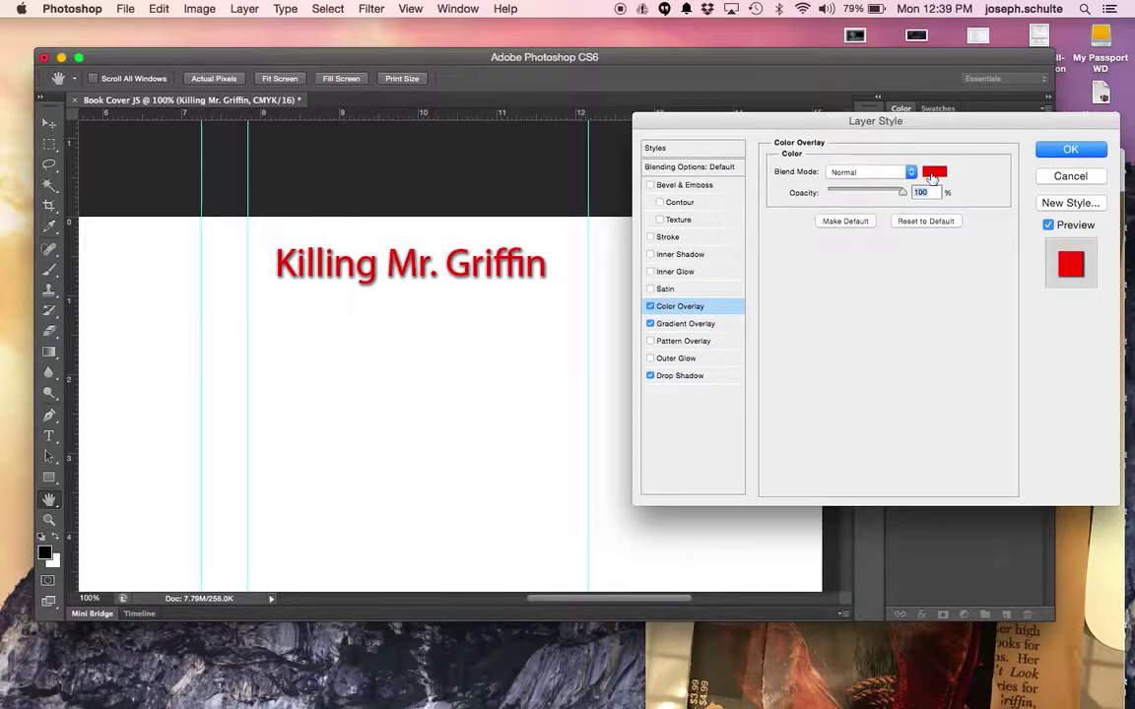
{"action": "left_click", "coordinate": [650, 306]}
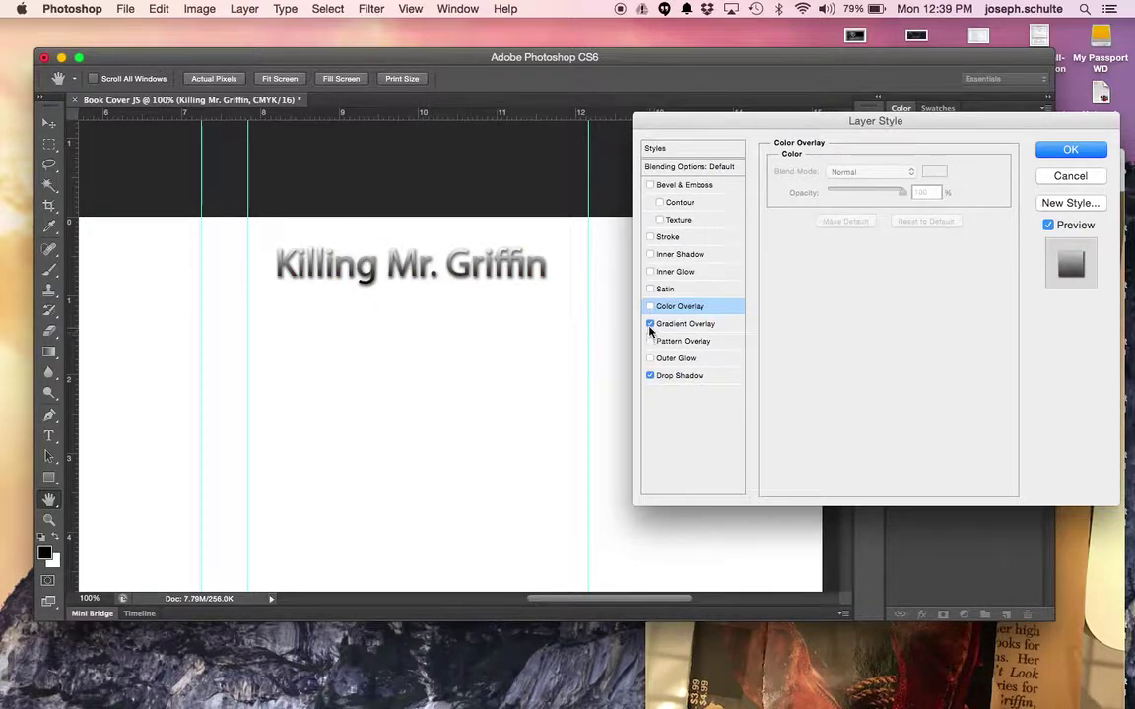
{"action": "left_click", "coordinate": [650, 326]}
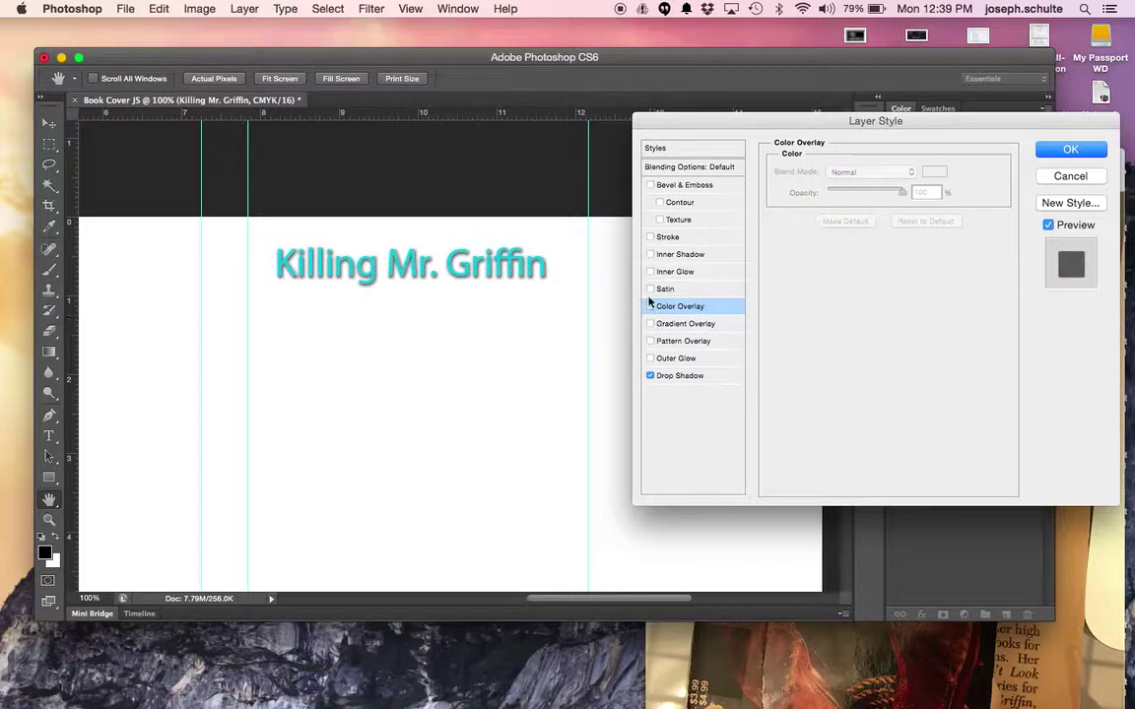
Apply the Satin effect to the title layer
{"action": "left_click", "coordinate": [650, 290]}
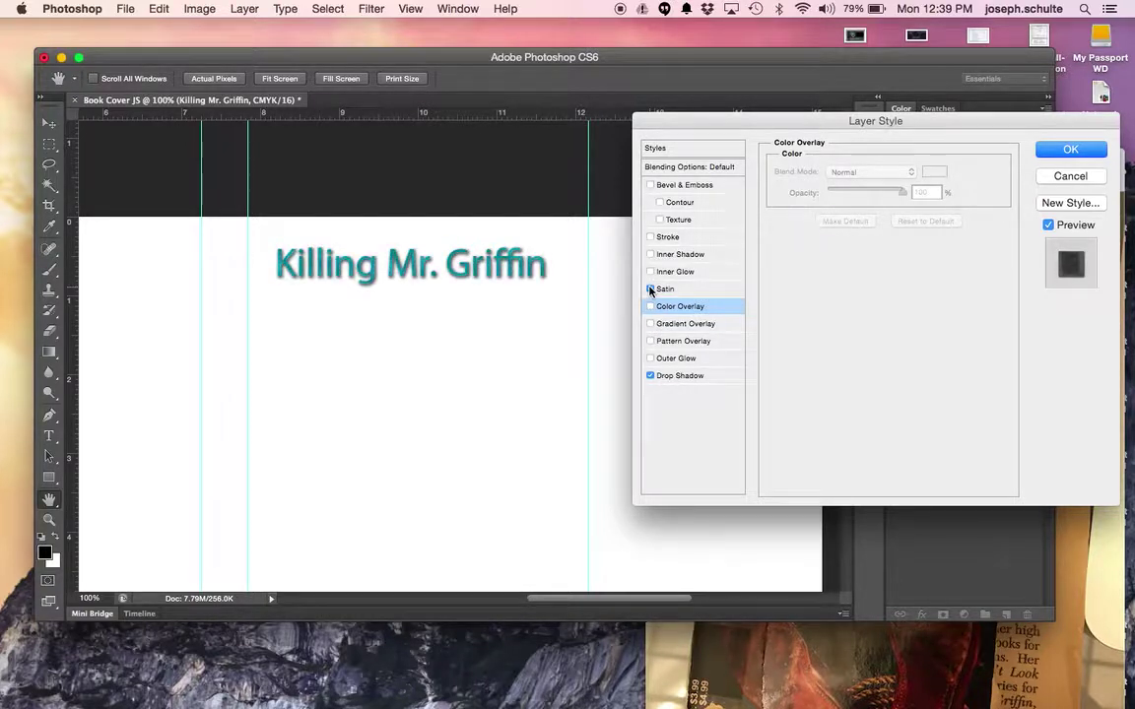
Try an Inner Glow on the title in near-black #070707 with 100% opacity and 0 px size, and turn it off
{"action": "left_click", "coordinate": [650, 272]}
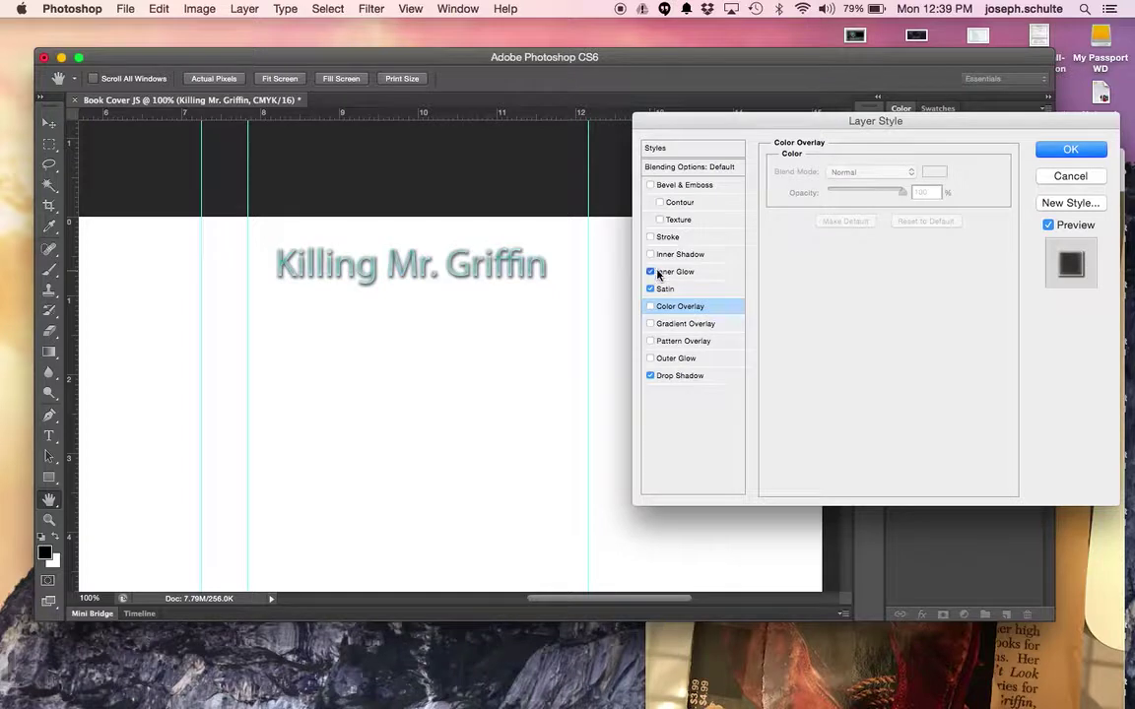
{"action": "left_click", "coordinate": [665, 275]}
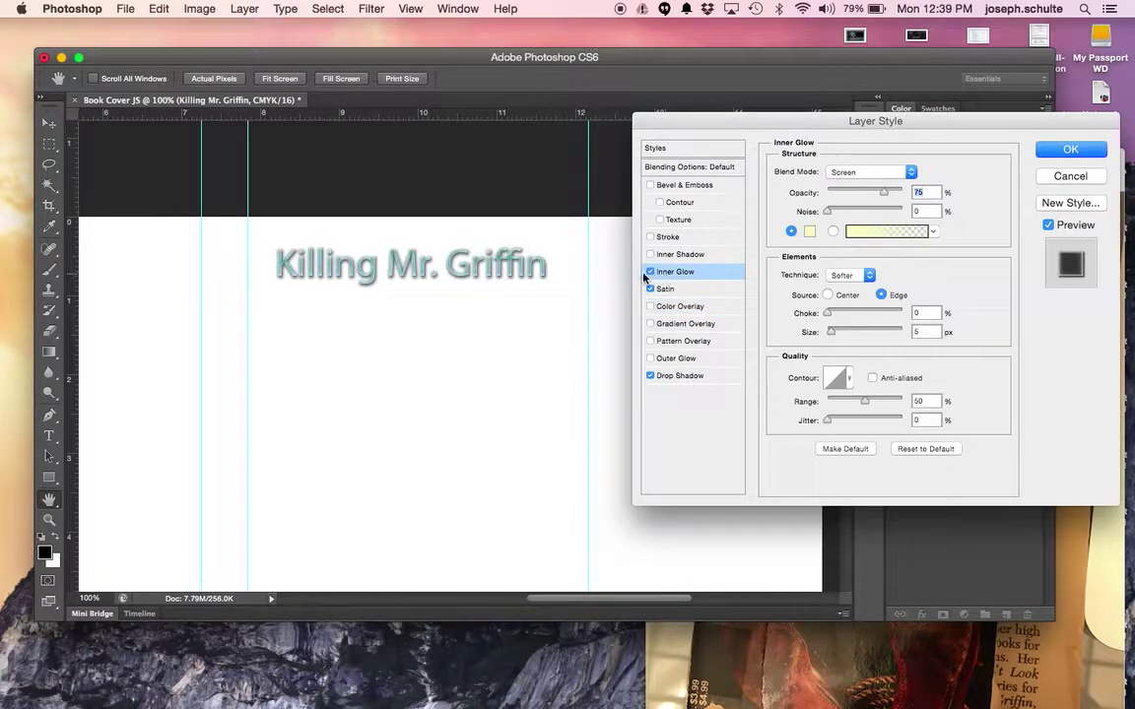
{"action": "left_click", "coordinate": [810, 233]}
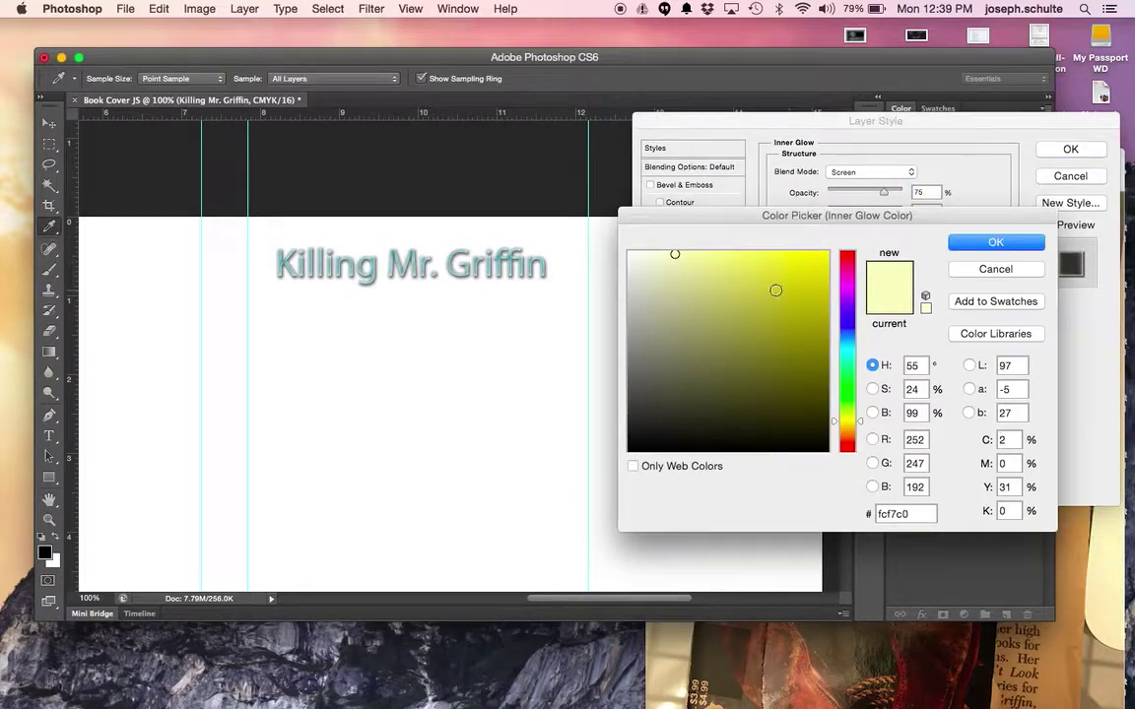
{"action": "left_click", "coordinate": [637, 446]}
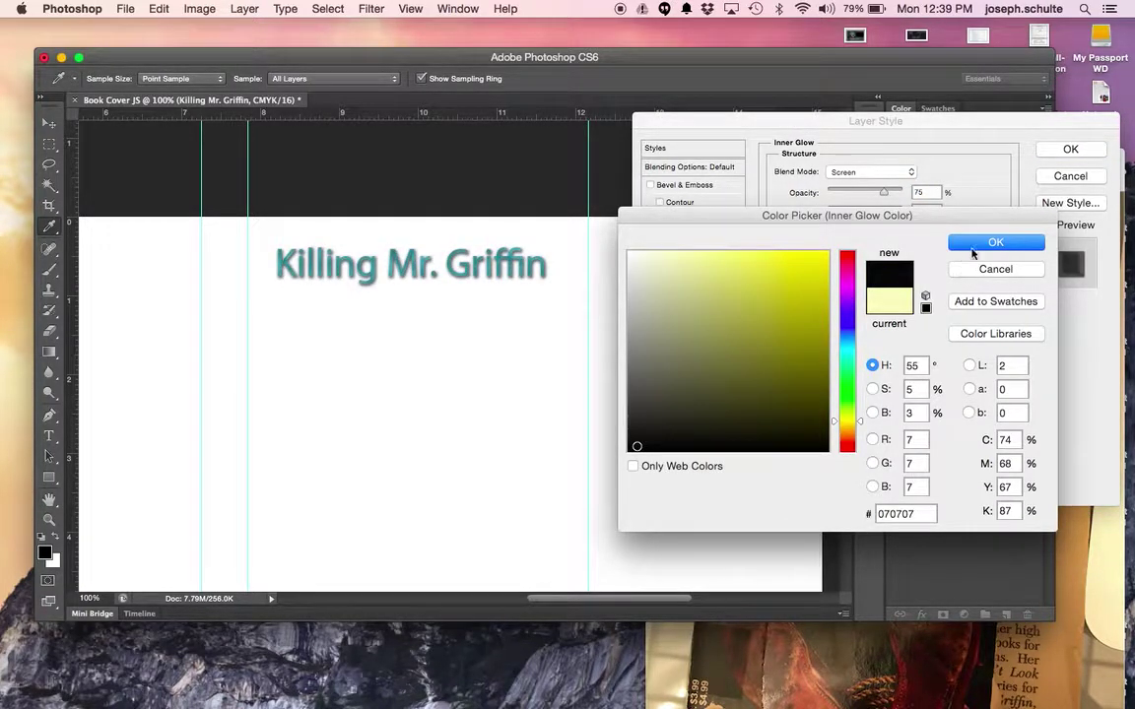
{"action": "left_click", "coordinate": [995, 243]}
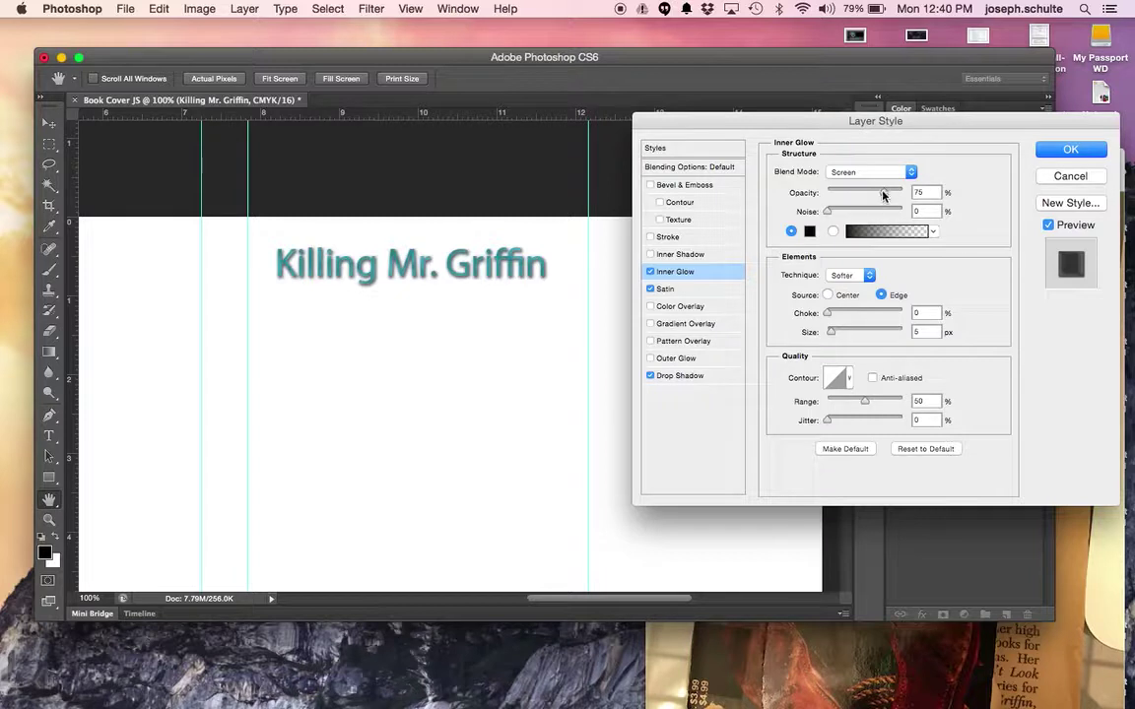
{"action": "left_click_drag", "start_coordinate": [883, 193], "coordinate": [908, 200]}
{"action": "left_click", "coordinate": [825, 315]}
{"action": "mouse_move", "coordinate": [830, 332]}
{"action": "left_mouse_down"}
{"action": "mouse_move", "coordinate": [844, 332]}
{"action": "mouse_move", "coordinate": [819, 332]}
{"action": "left_mouse_up"}
{"action": "left_click", "coordinate": [650, 272]}
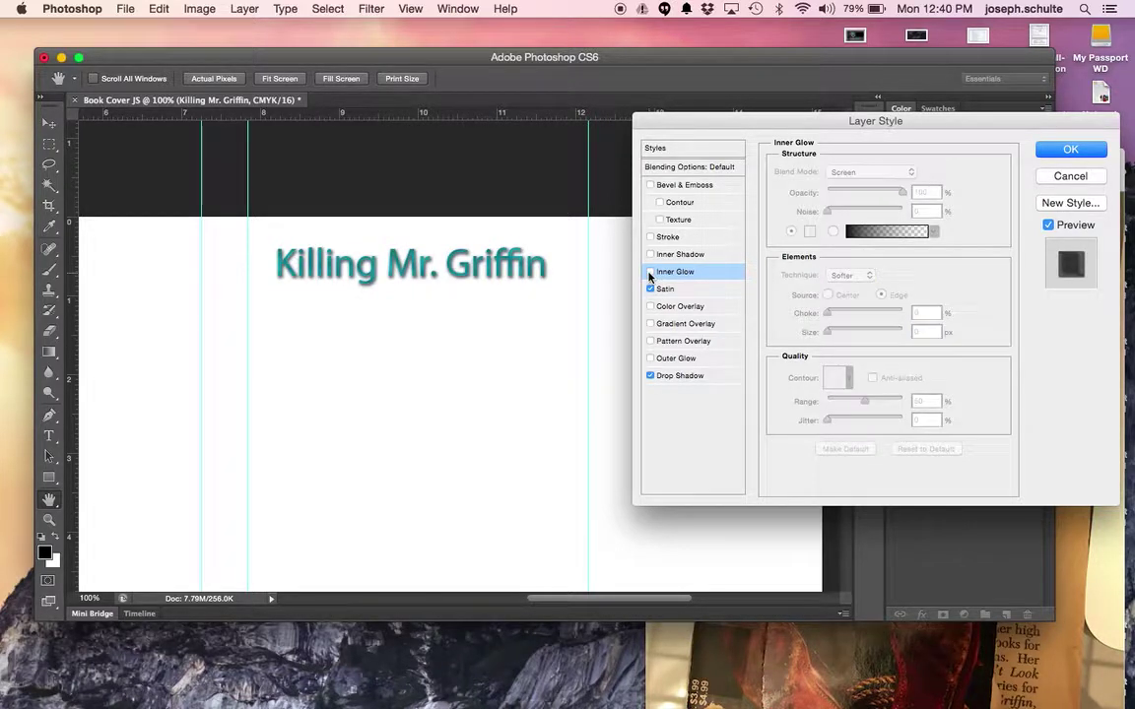
Apply Bevel & Emboss to the title with 761% depth, 7 px size and 1 px soften, and accept the layer style
{"action": "left_click", "coordinate": [650, 185]}
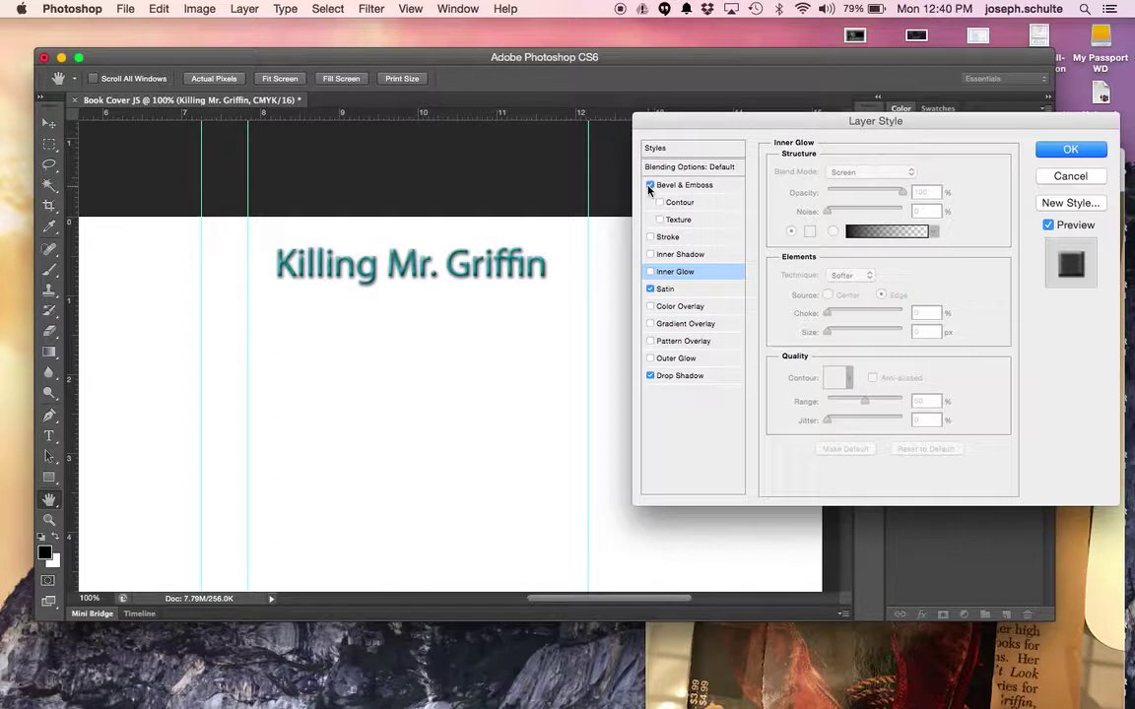
{"action": "key", "text": "super+equal"}
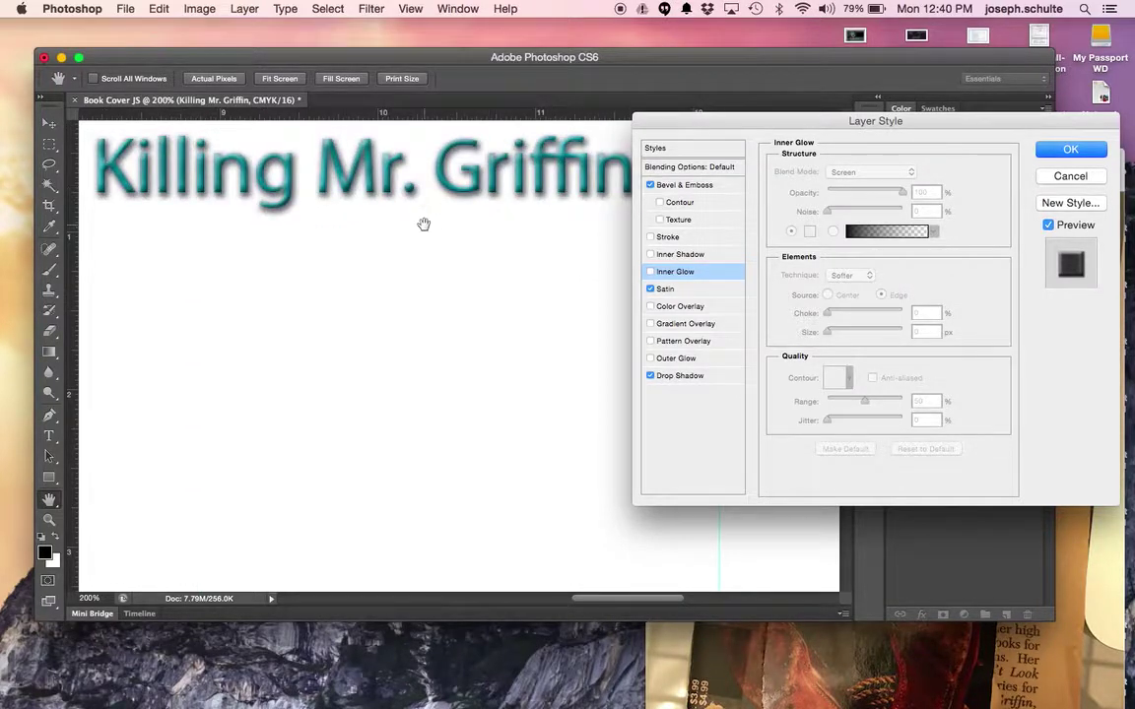
{"action": "scroll", "coordinate": [424, 225], "scroll_direction": "up", "scroll_amount": 5}
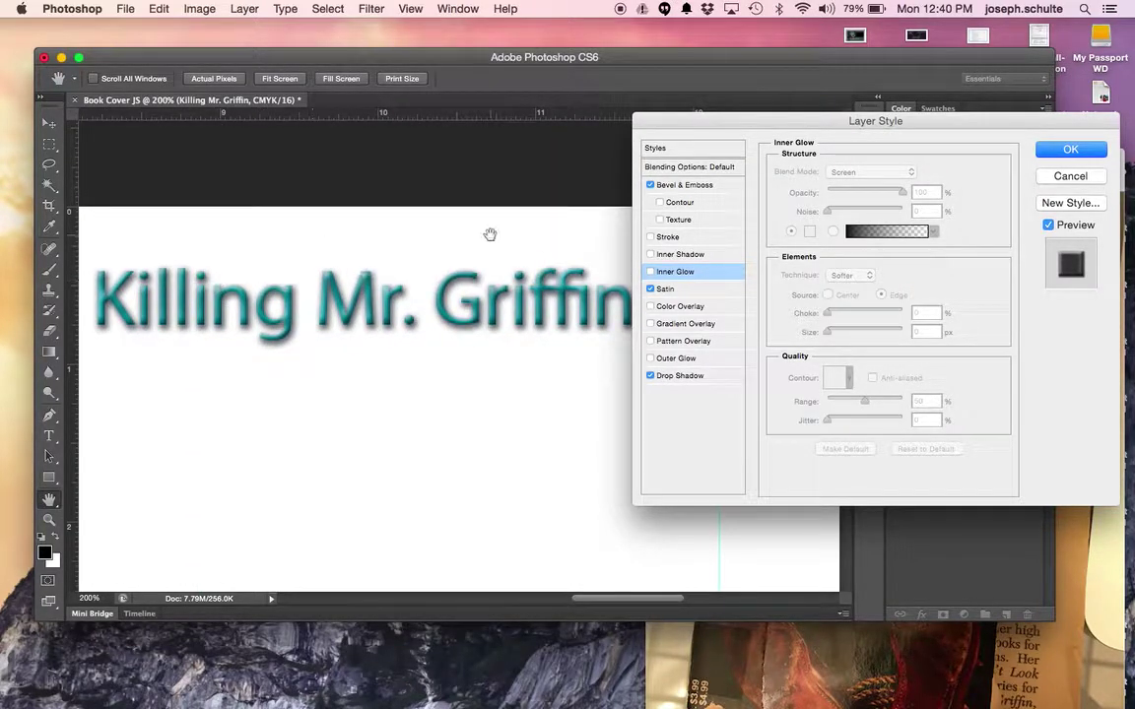
{"action": "left_click", "coordinate": [674, 190]}
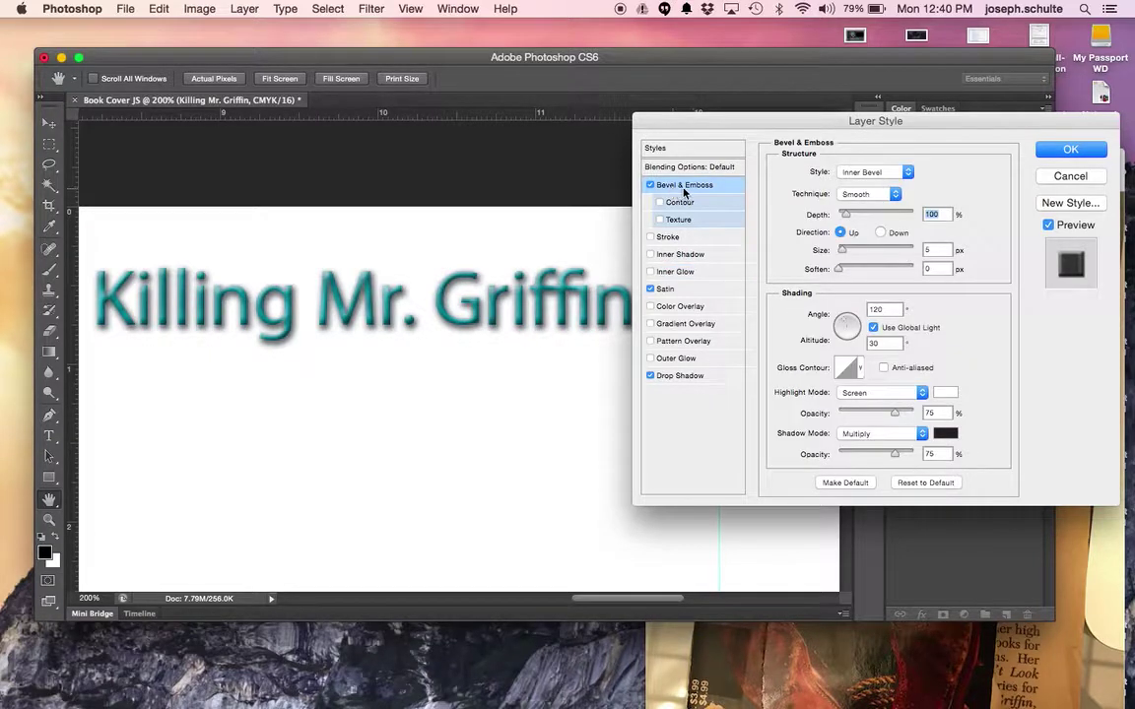
{"action": "left_click_drag", "start_coordinate": [844, 215], "coordinate": [896, 214]}
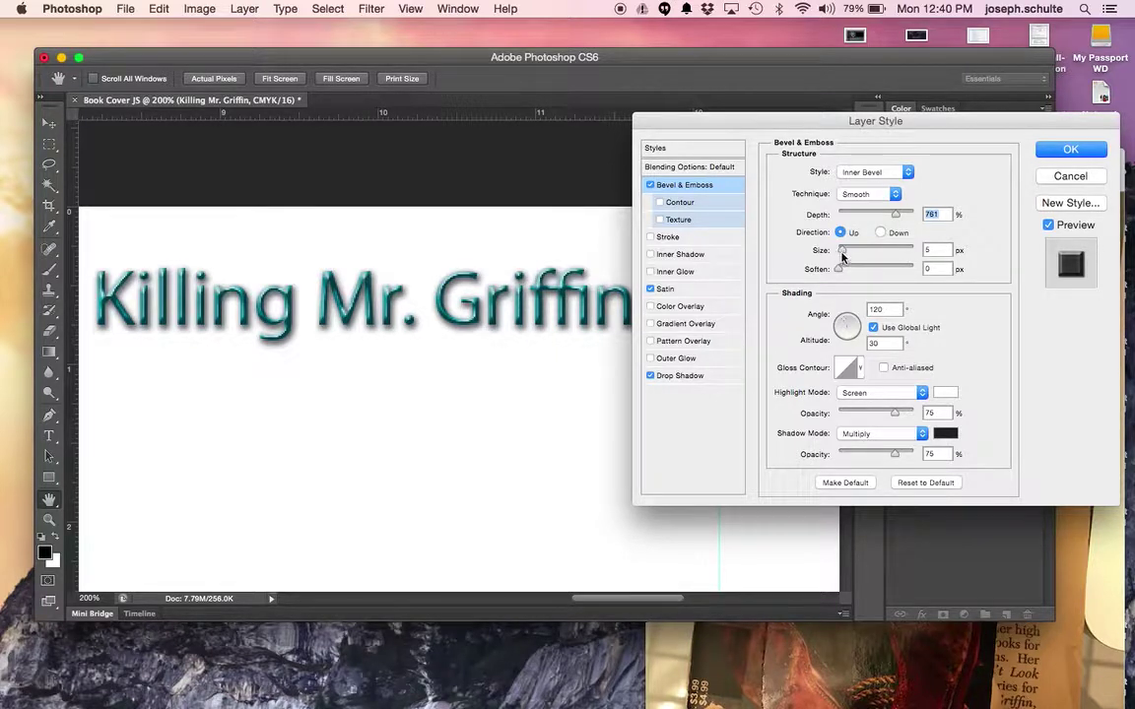
{"action": "mouse_move", "coordinate": [842, 256]}
{"action": "left_mouse_down"}
{"action": "mouse_move", "coordinate": [853, 256]}
{"action": "mouse_move", "coordinate": [844, 258]}
{"action": "left_mouse_up"}
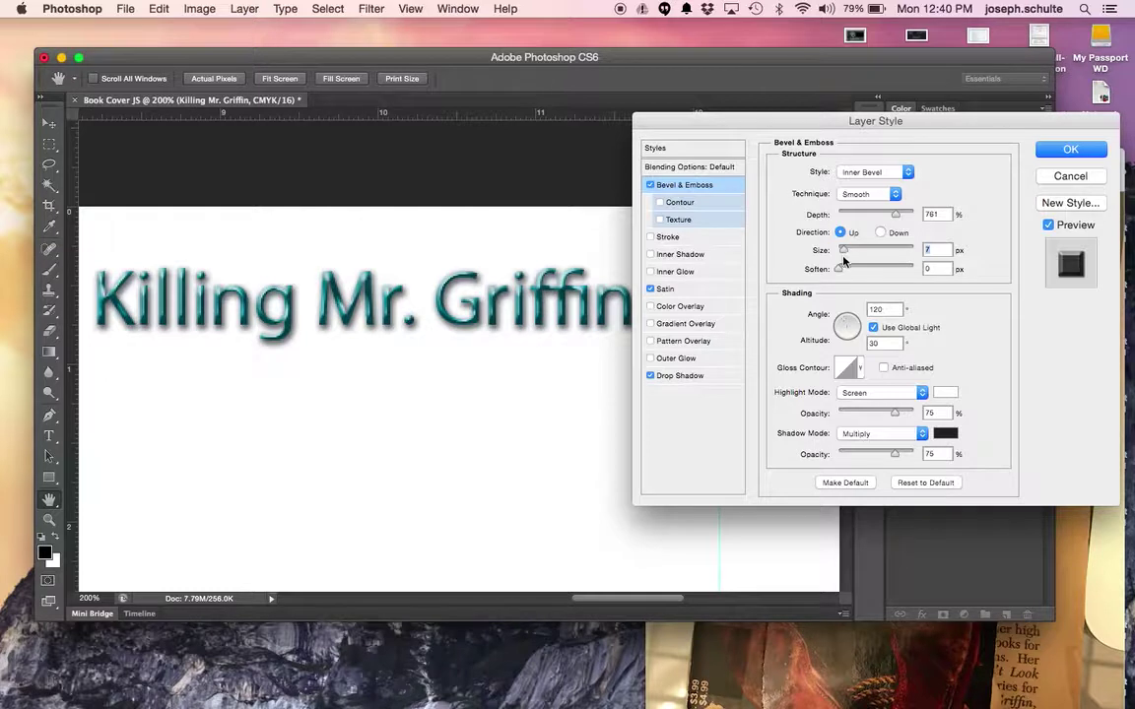
{"action": "left_click_drag", "start_coordinate": [839, 273], "coordinate": [843, 272]}
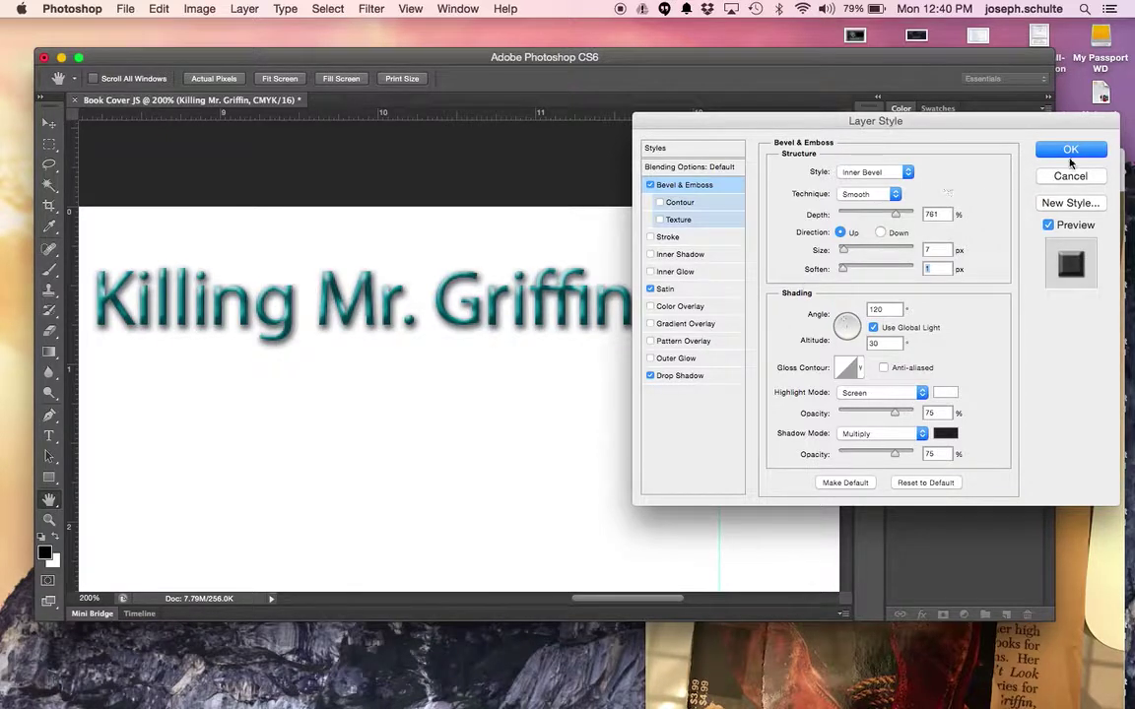
{"action": "left_click", "coordinate": [1069, 153]}
{"action": "key", "text": "super+minus"}
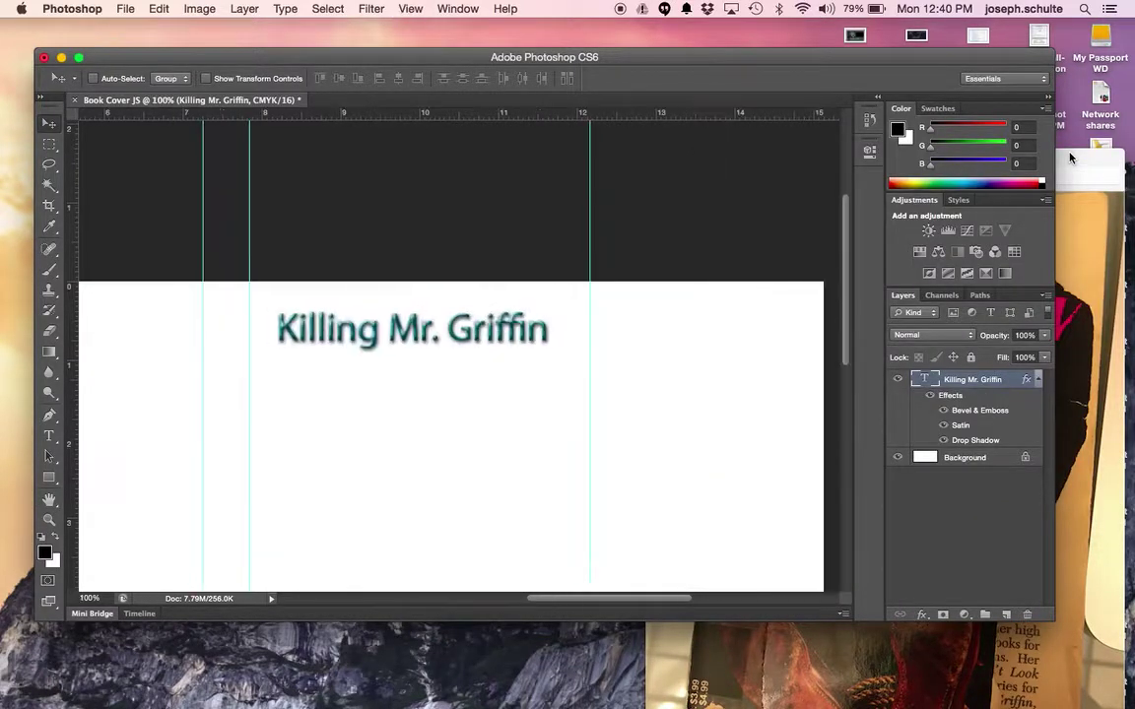
{"action": "key", "text": "super+minus"}
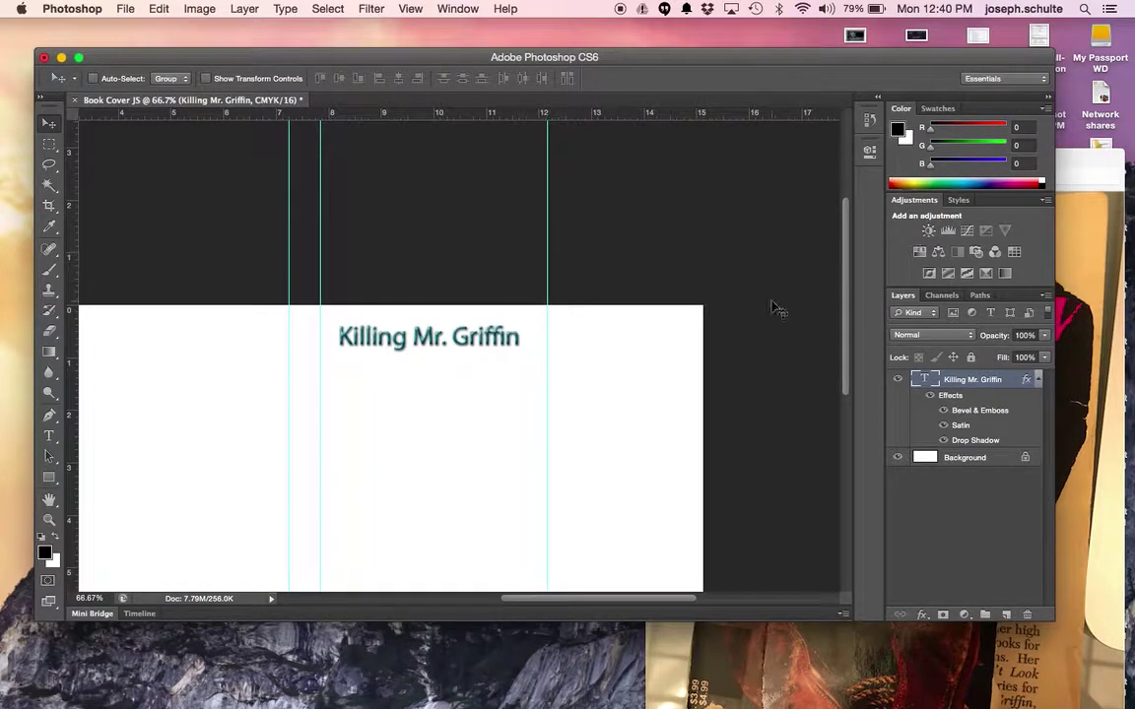
Duplicate the Killing Mr. Griffin text layer as "Author name" in the same document
{"action": "scroll", "coordinate": [514, 368], "scroll_direction": "left", "scroll_amount": 5}
{"action": "scroll", "coordinate": [515, 368], "scroll_direction": "down", "scroll_amount": 3}
{"action": "scroll", "coordinate": [514, 369], "scroll_direction": "right", "scroll_amount": 2}
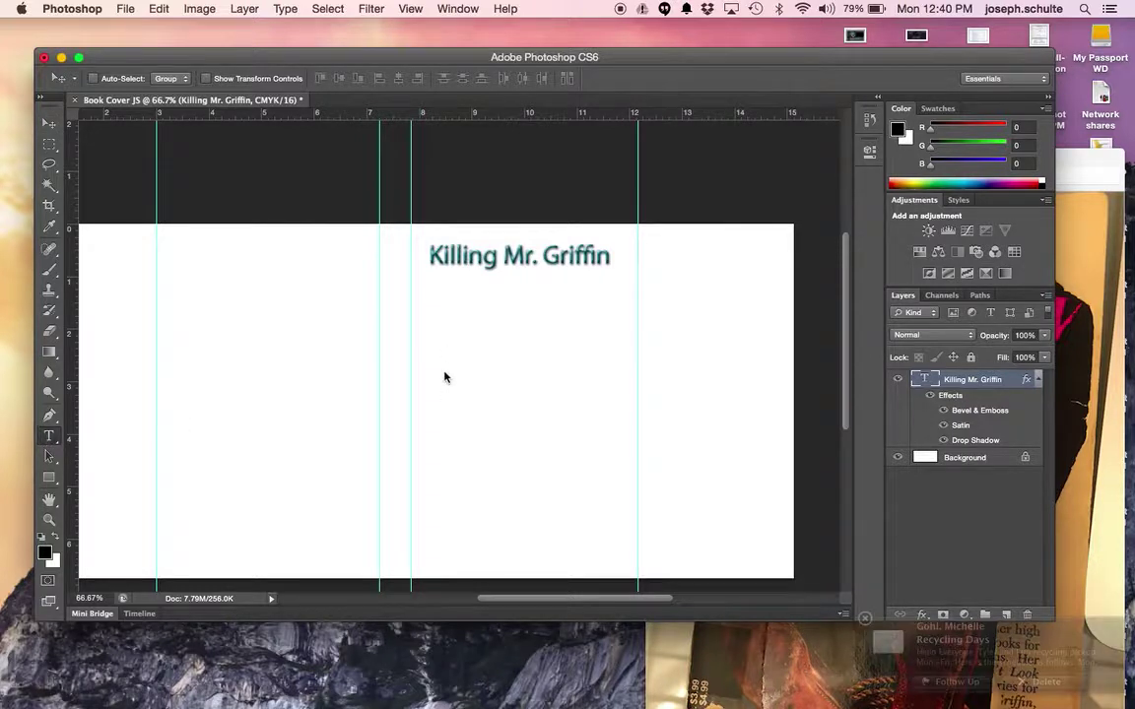
{"action": "key", "text": "t"}
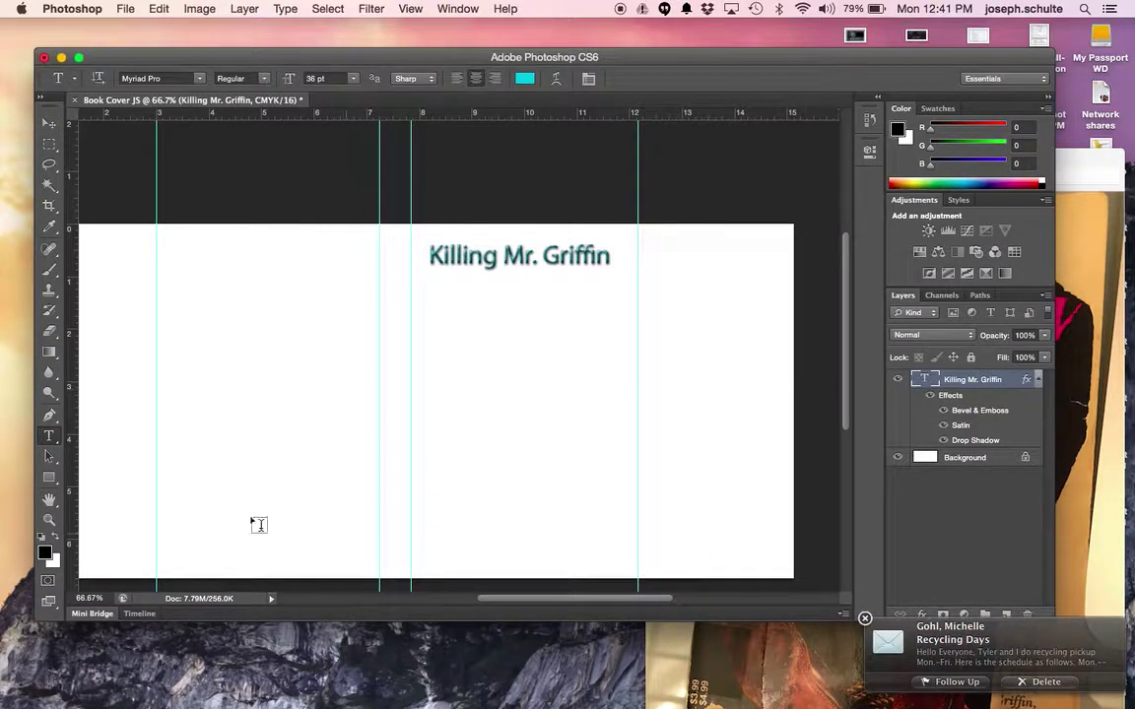
{"action": "right_click", "coordinate": [947, 382]}
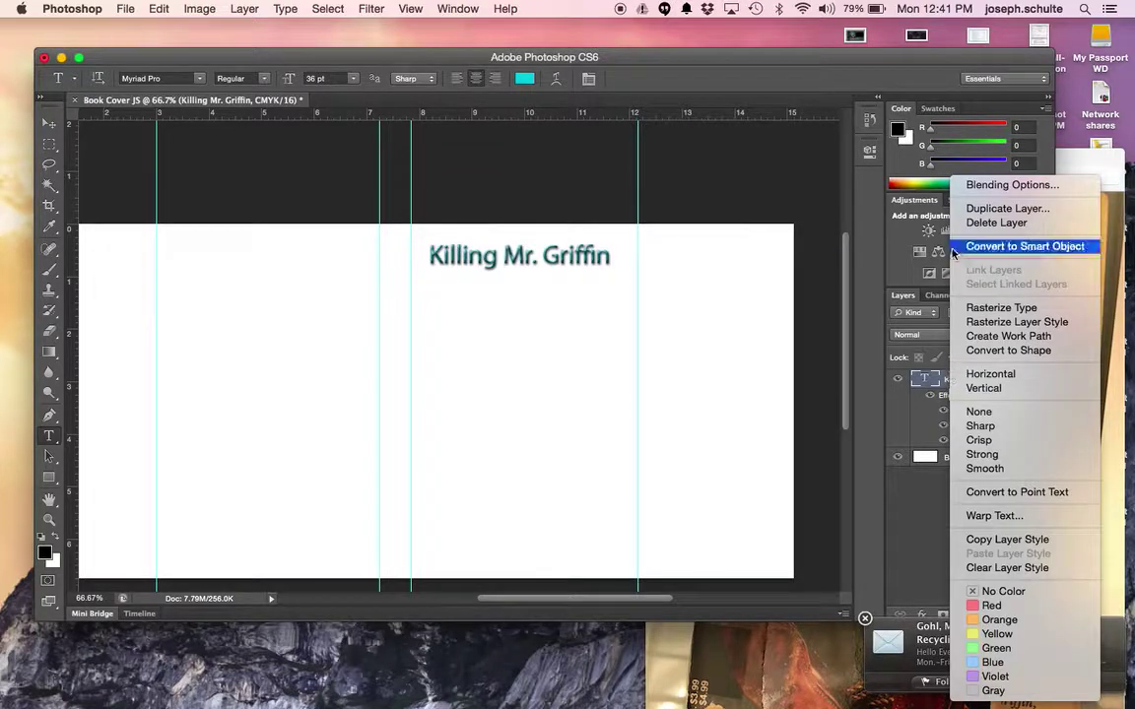
{"action": "left_click", "coordinate": [995, 209]}
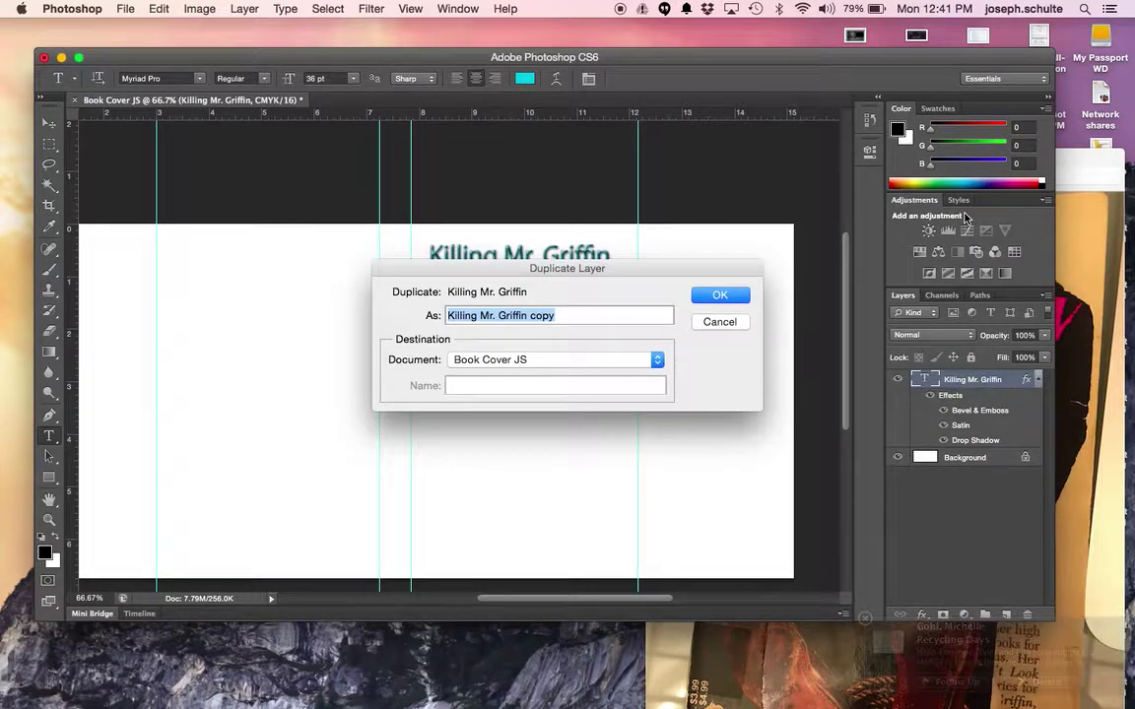
{"action": "type", "text": "Author name"}
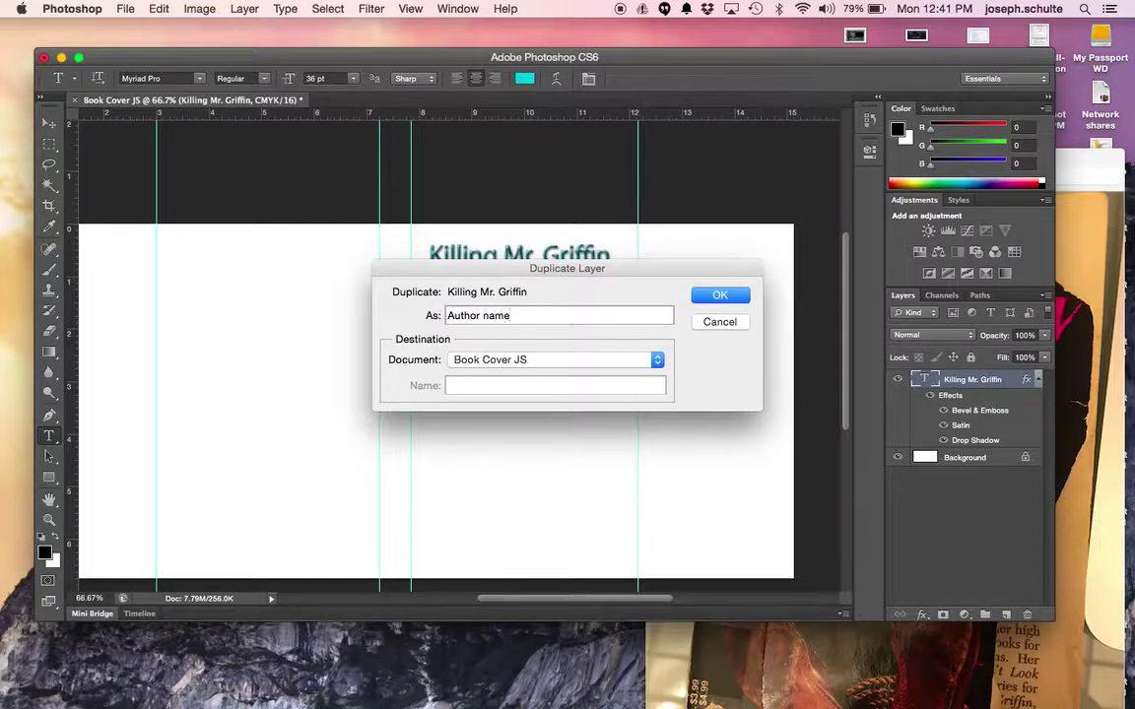
{"action": "key", "text": "Return"}
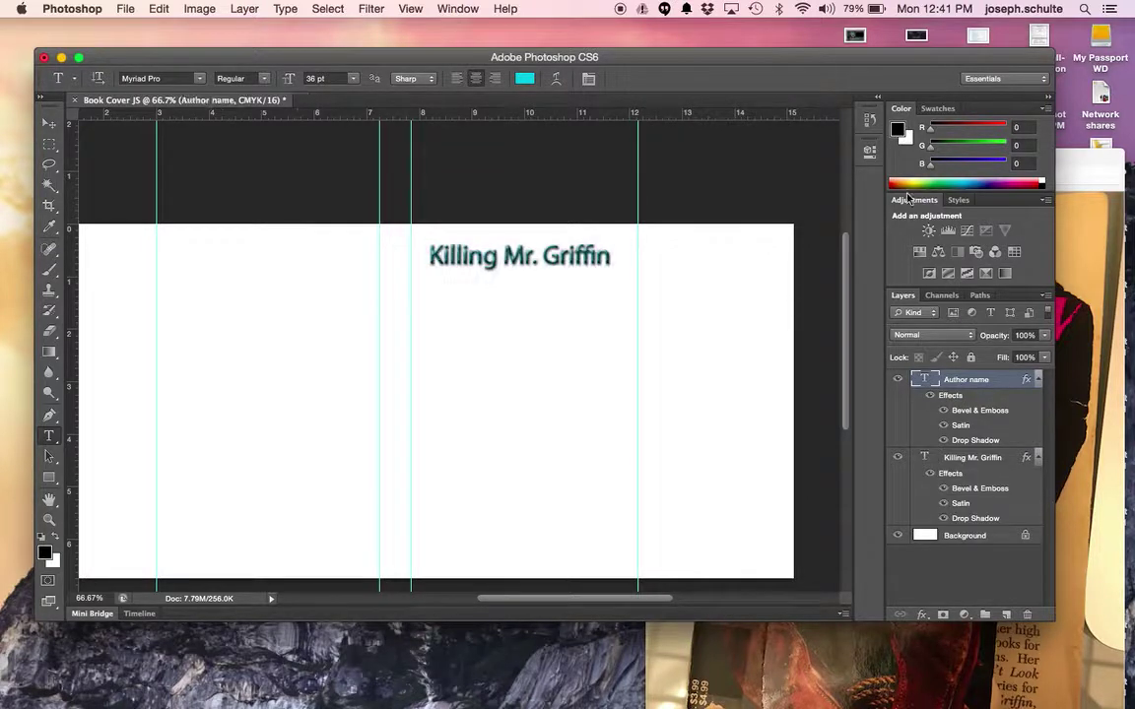
Move the duplicated title down to the lower edge of the front cover and activate the Type tool
{"action": "left_click", "coordinate": [49, 123]}
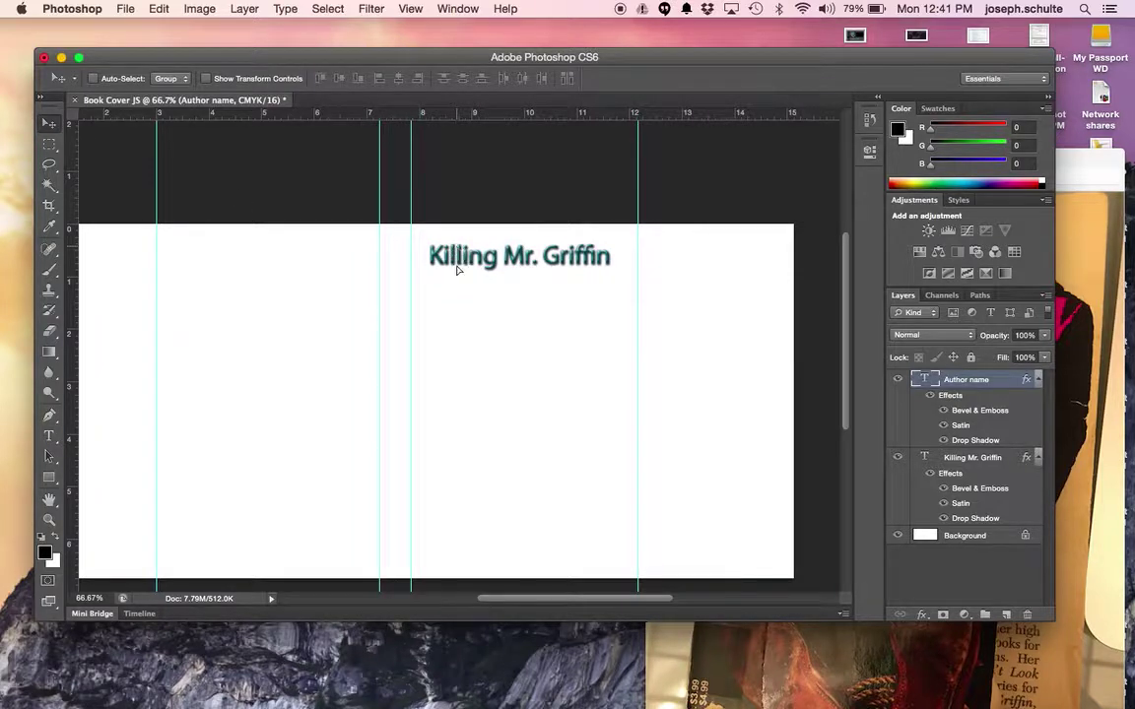
{"action": "left_click_drag", "start_coordinate": [456, 269], "coordinate": [472, 534]}
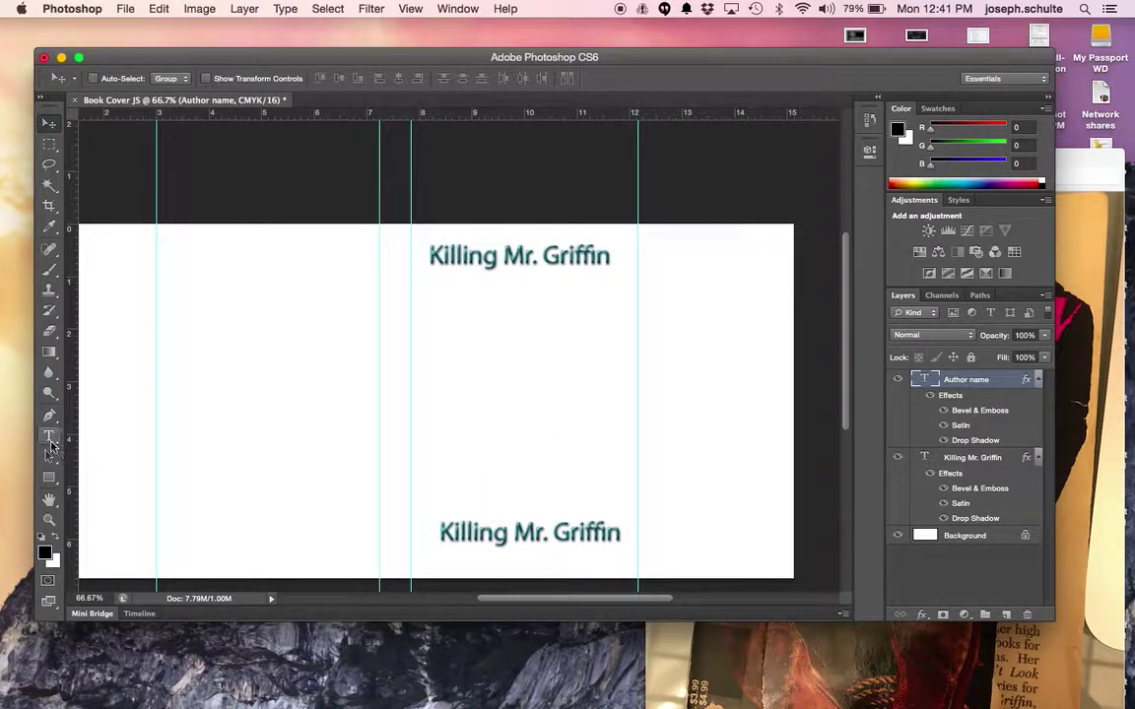
{"action": "left_click", "coordinate": [50, 436]}
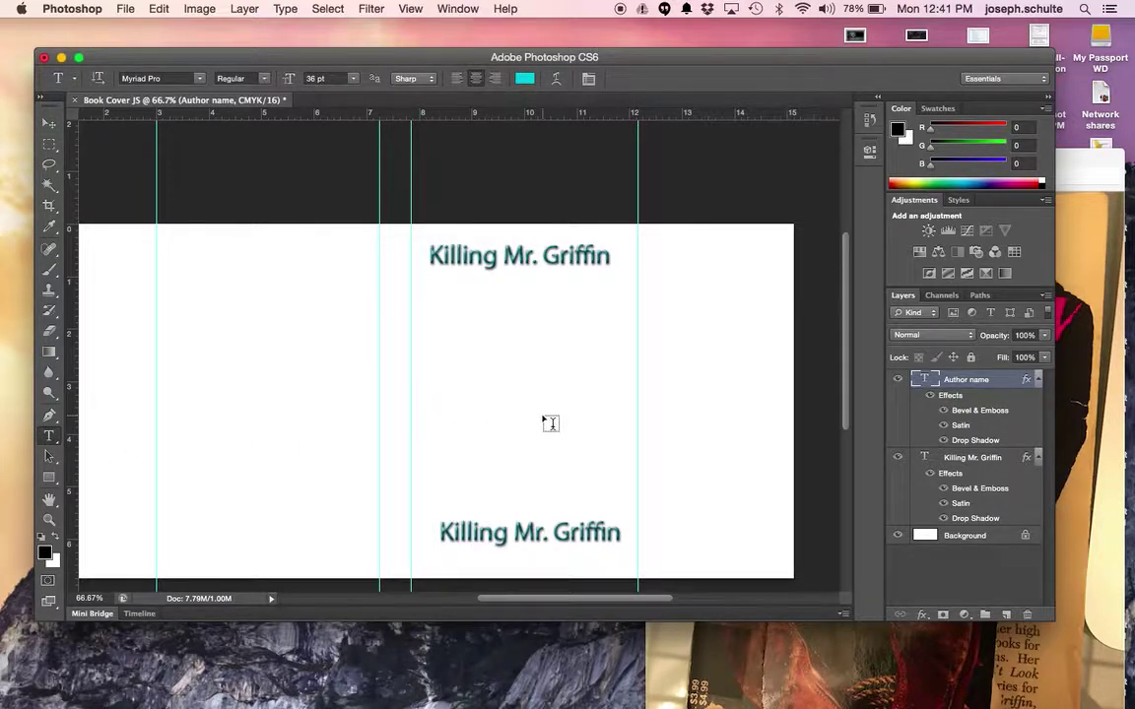
Start an empty text layer in the middle of the front cover and delete it
{"action": "left_click", "coordinate": [466, 397]}
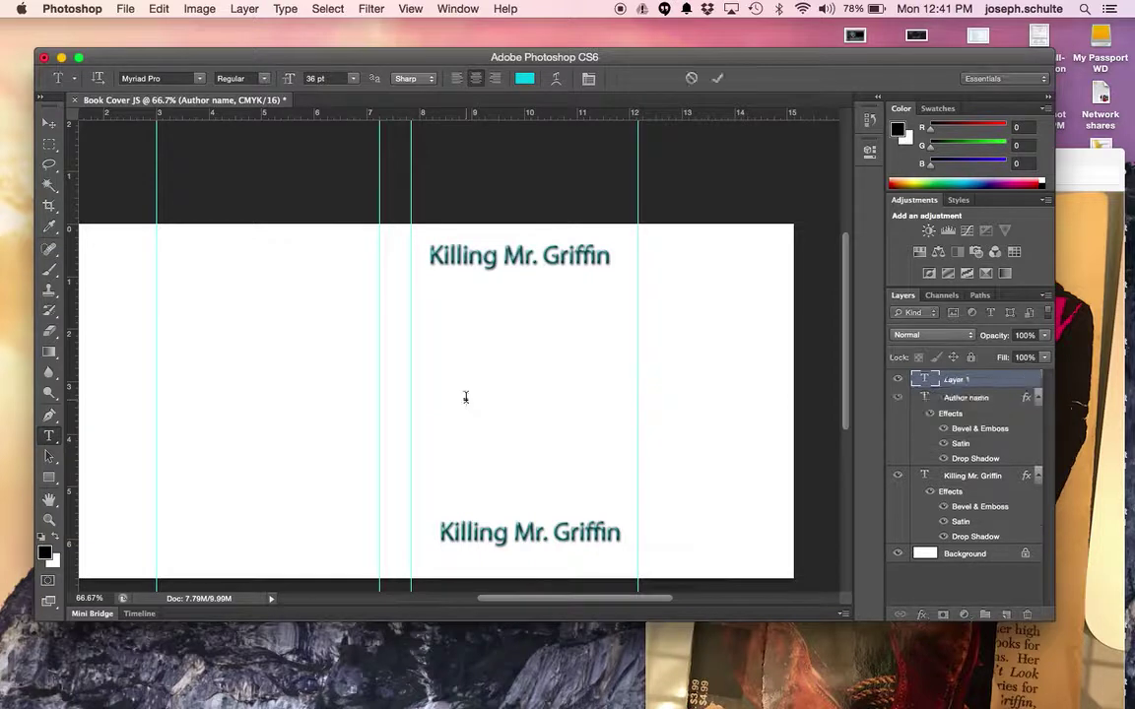
{"action": "left_click", "coordinate": [954, 383]}
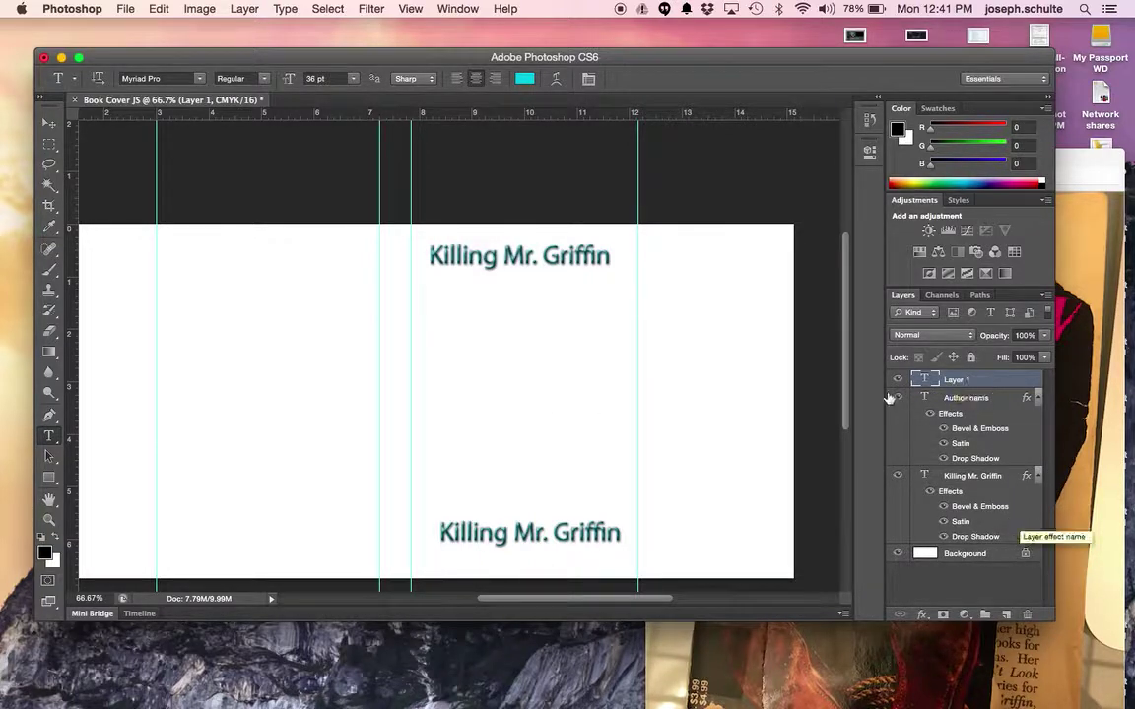
{"action": "left_click_drag", "start_coordinate": [981, 380], "coordinate": [1026, 615]}
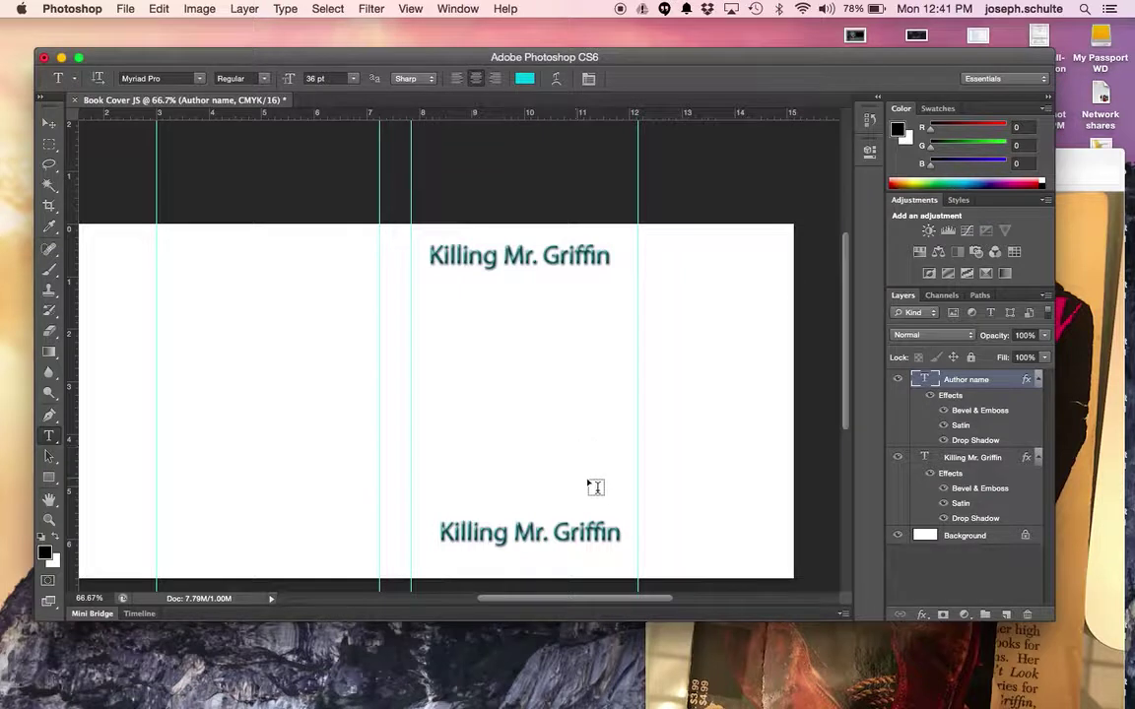
Replace the lower title copy's text with "Lois Duncan" and shift it into the lower right corner of the front cover
{"action": "left_click", "coordinate": [619, 533]}
{"action": "left_click_drag", "start_coordinate": [618, 533], "coordinate": [434, 548]}
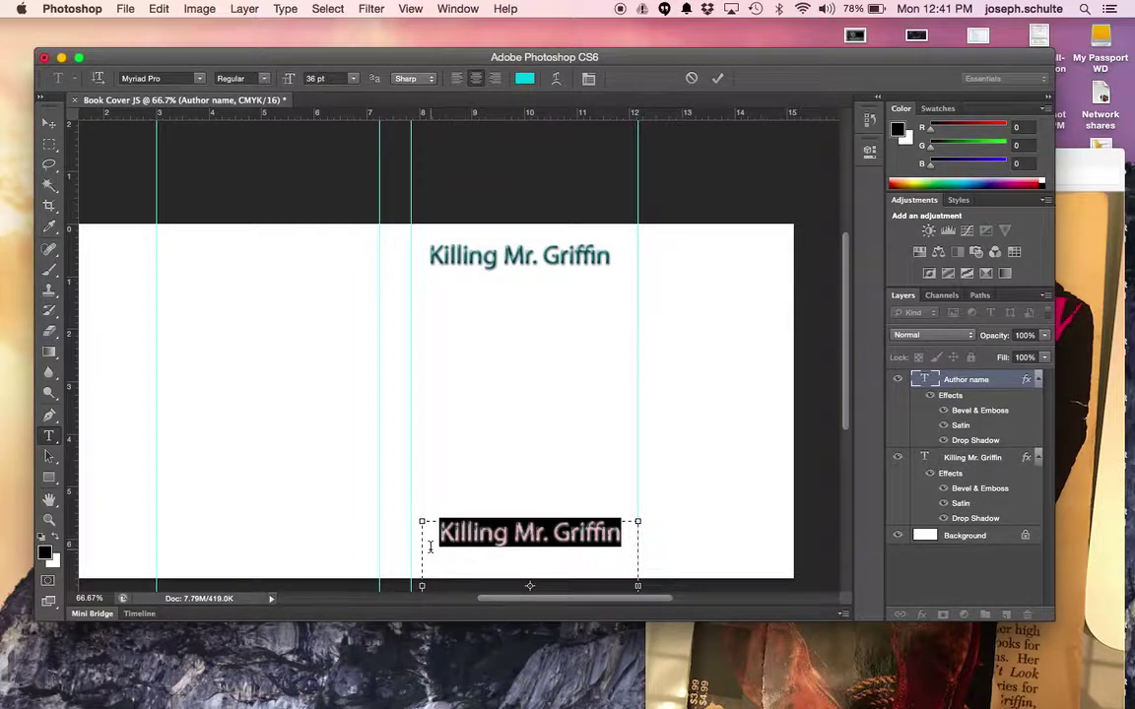
{"action": "type", "text": "Li"}
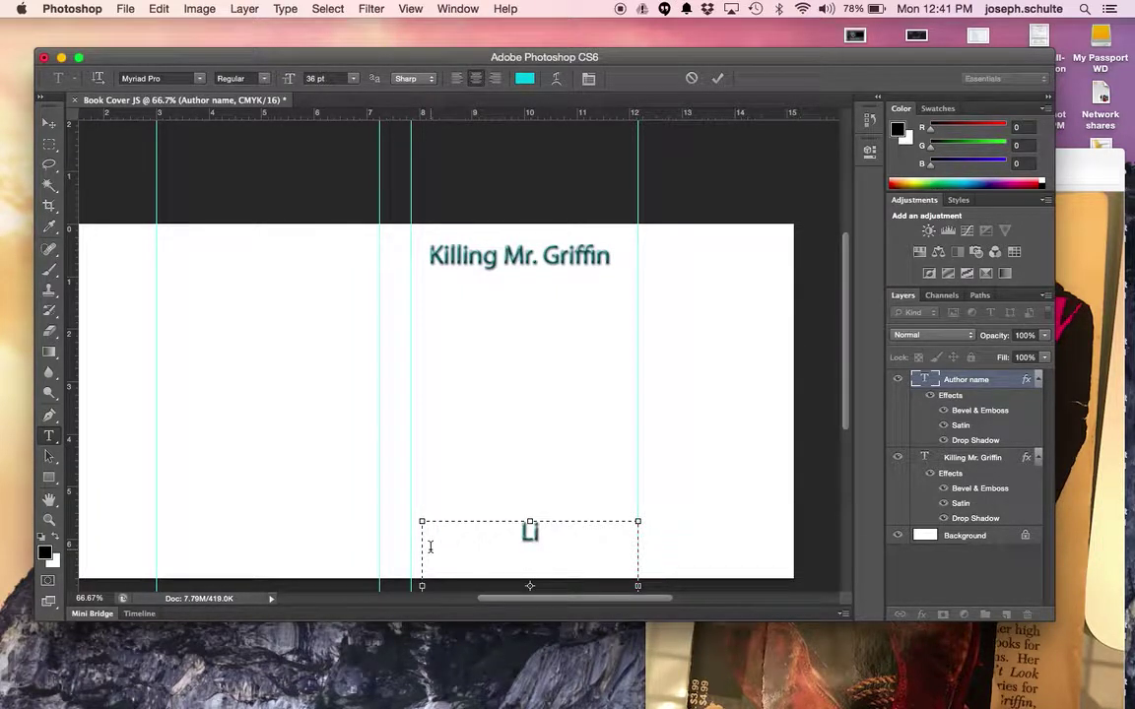
{"action": "key", "text": "BackSpace"}
{"action": "type", "text": "ois "}
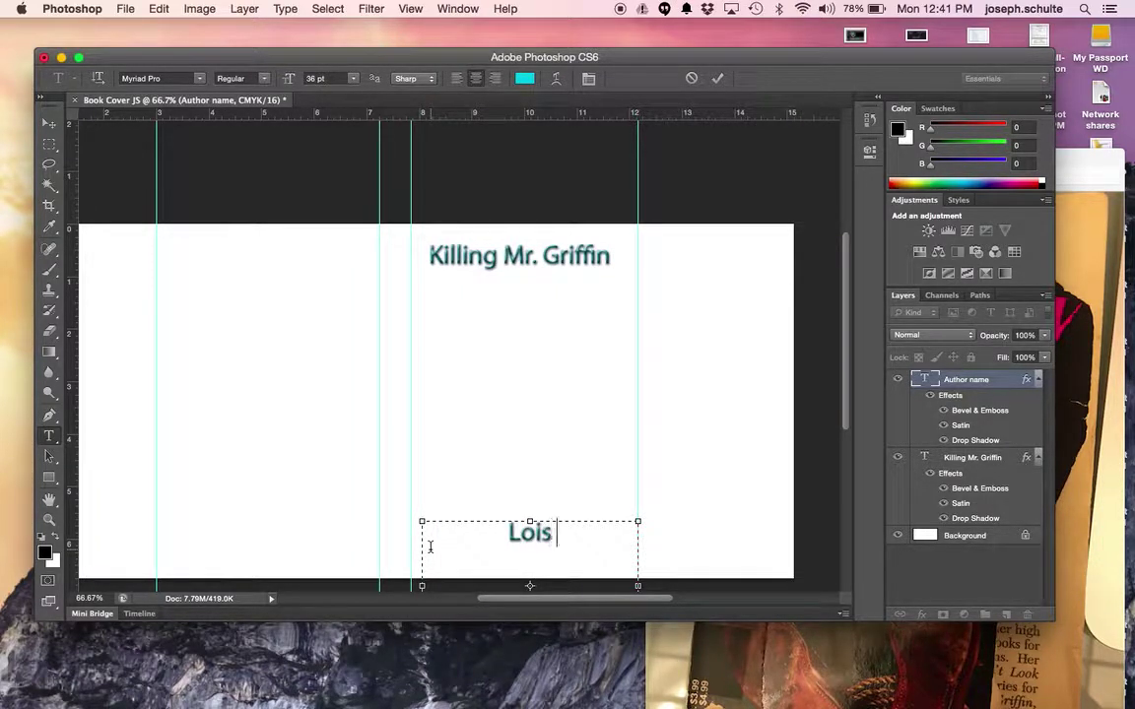
{"action": "type", "text": "Duncan"}
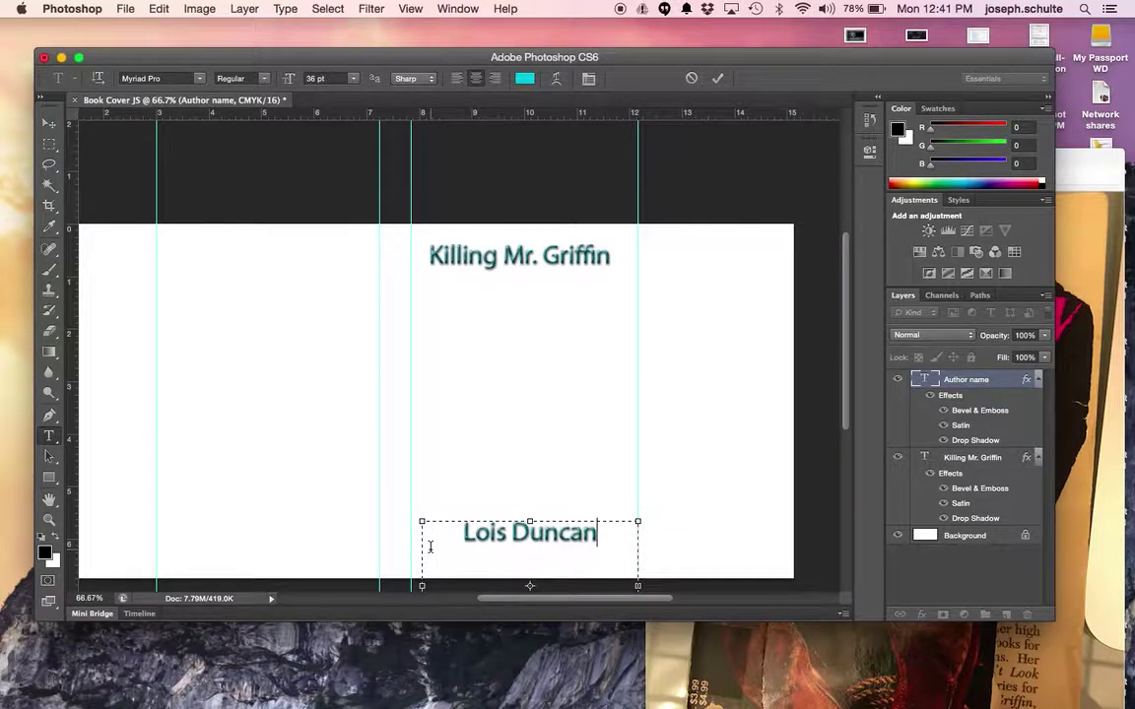
{"action": "left_click", "coordinate": [48, 124]}
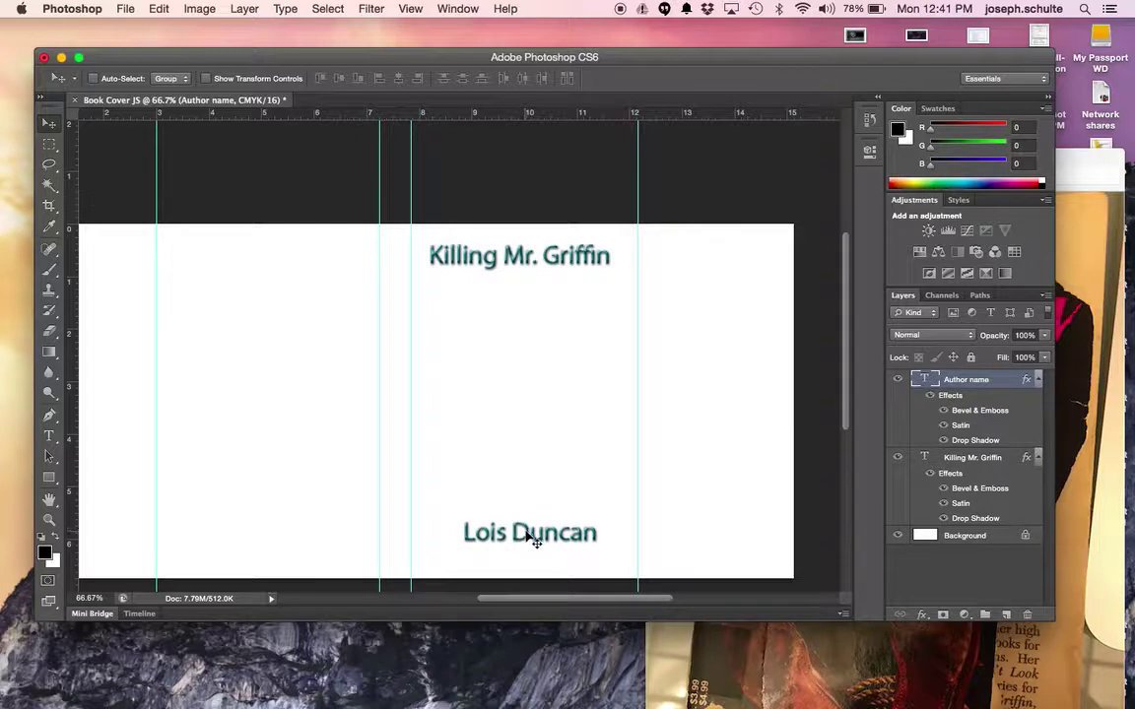
{"action": "left_click_drag", "start_coordinate": [543, 545], "coordinate": [554, 548]}
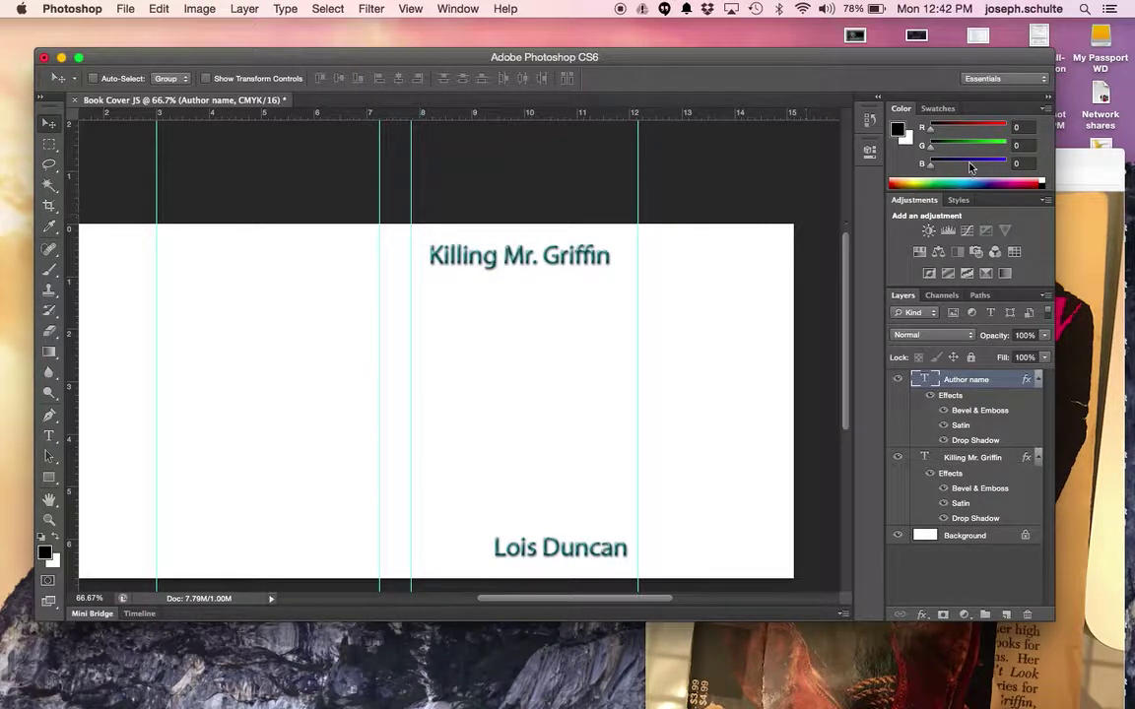
Close the IMG_0905.JPG reference photo and bring shopping.jpg from the desktop into the book cover document
{"action": "double_click", "coordinate": [1100, 146]}
{"action": "left_click_drag", "start_coordinate": [1065, 169], "coordinate": [1014, 280]}
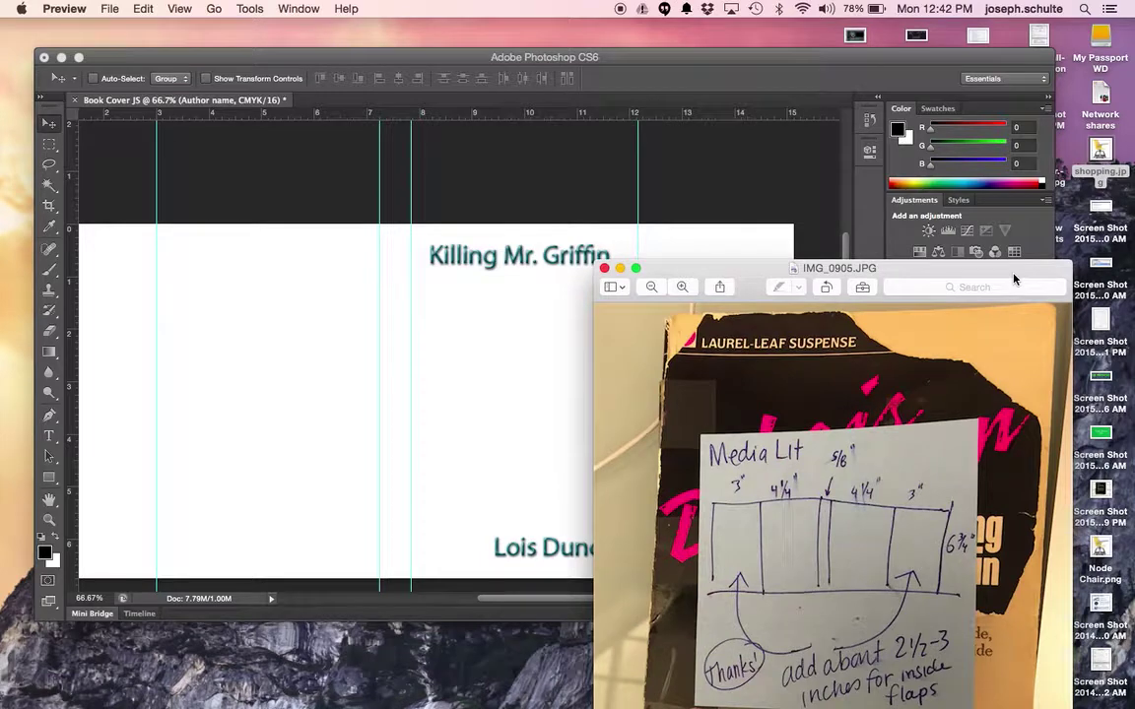
{"action": "key", "text": "super+w"}
{"action": "left_click", "coordinate": [1104, 151]}
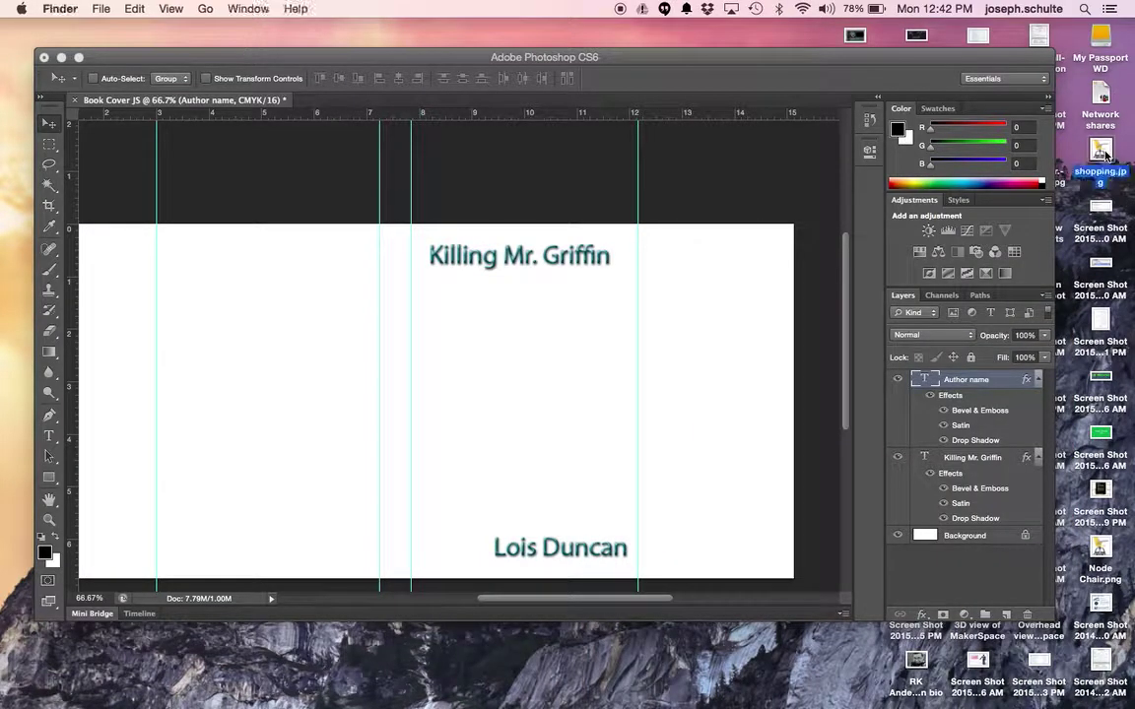
{"action": "left_click_drag", "start_coordinate": [1104, 150], "coordinate": [533, 325]}
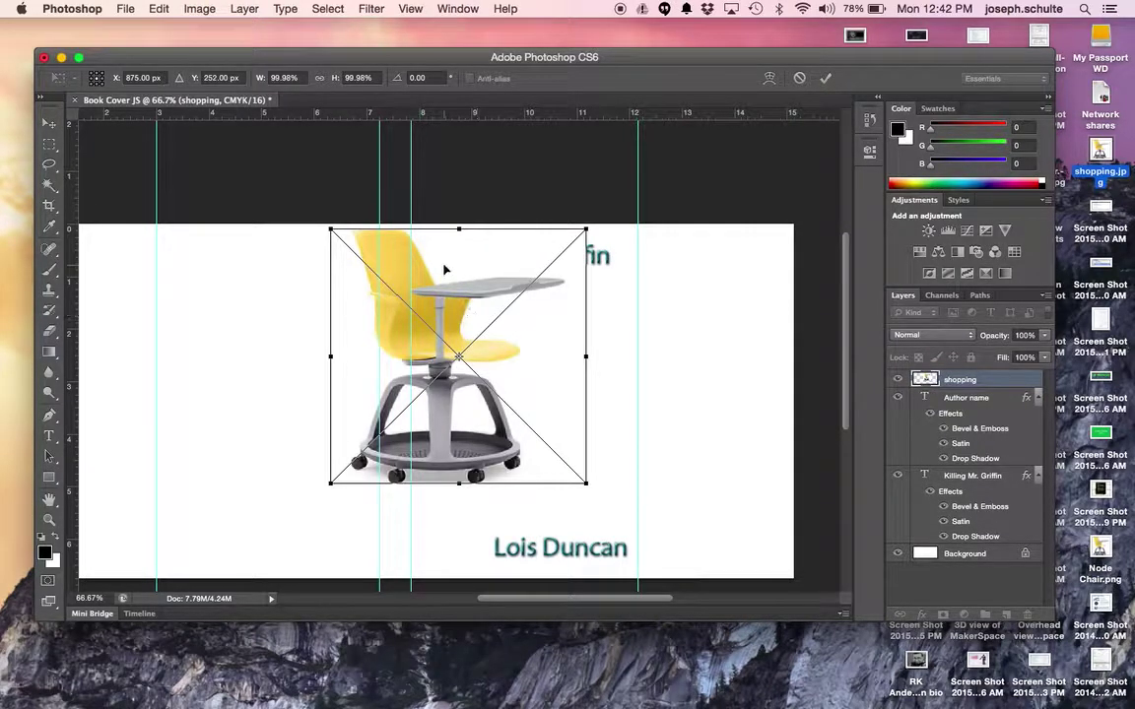
Place the chair image at 68.71% scale over the front cover title and move its layer directly above the background
{"action": "left_click_drag", "start_coordinate": [441, 264], "coordinate": [523, 315]}
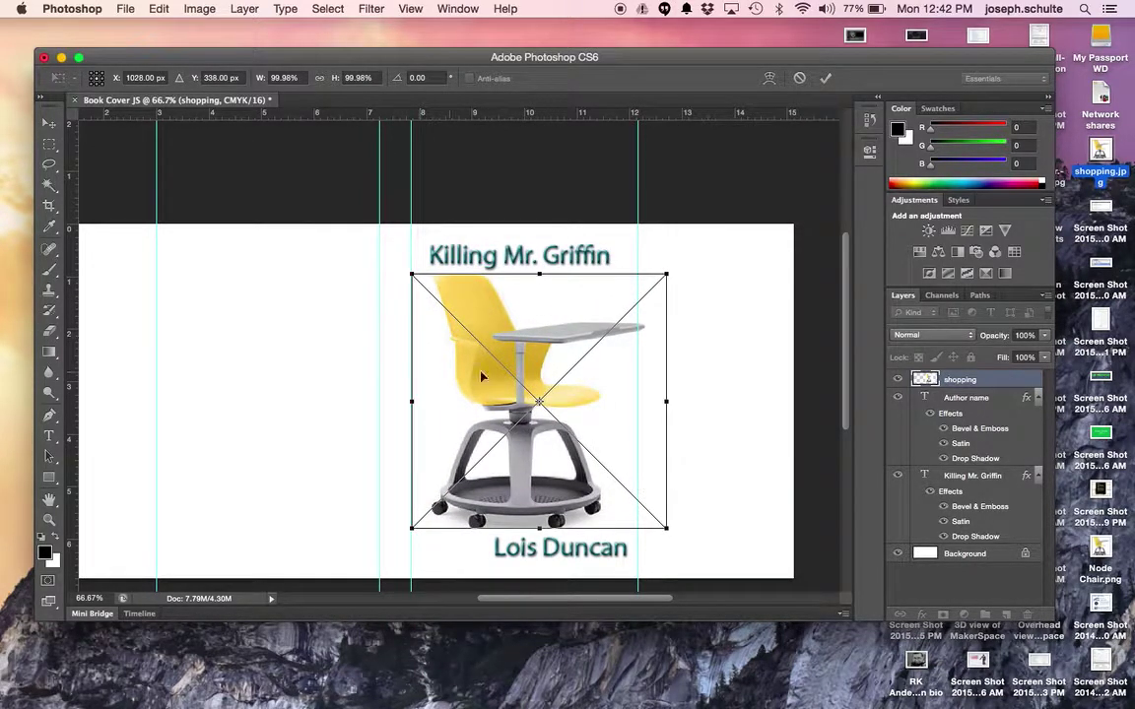
{"action": "left_click_drag", "start_coordinate": [669, 268], "coordinate": [591, 348]}
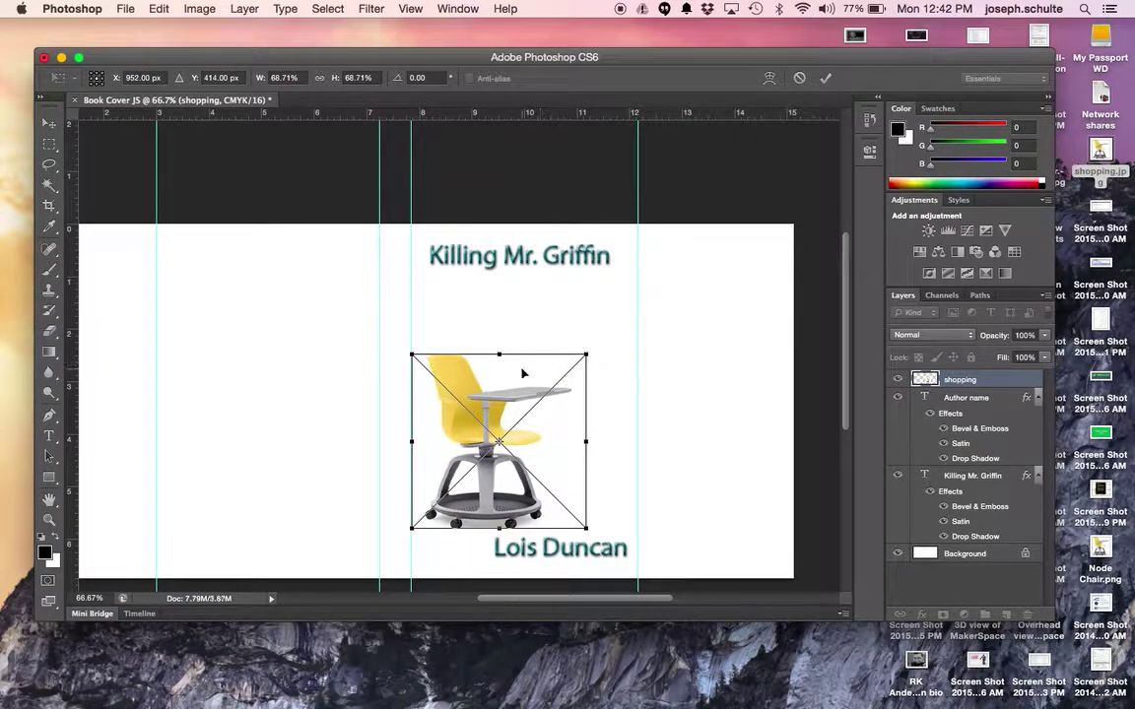
{"action": "left_click_drag", "start_coordinate": [523, 373], "coordinate": [494, 278]}
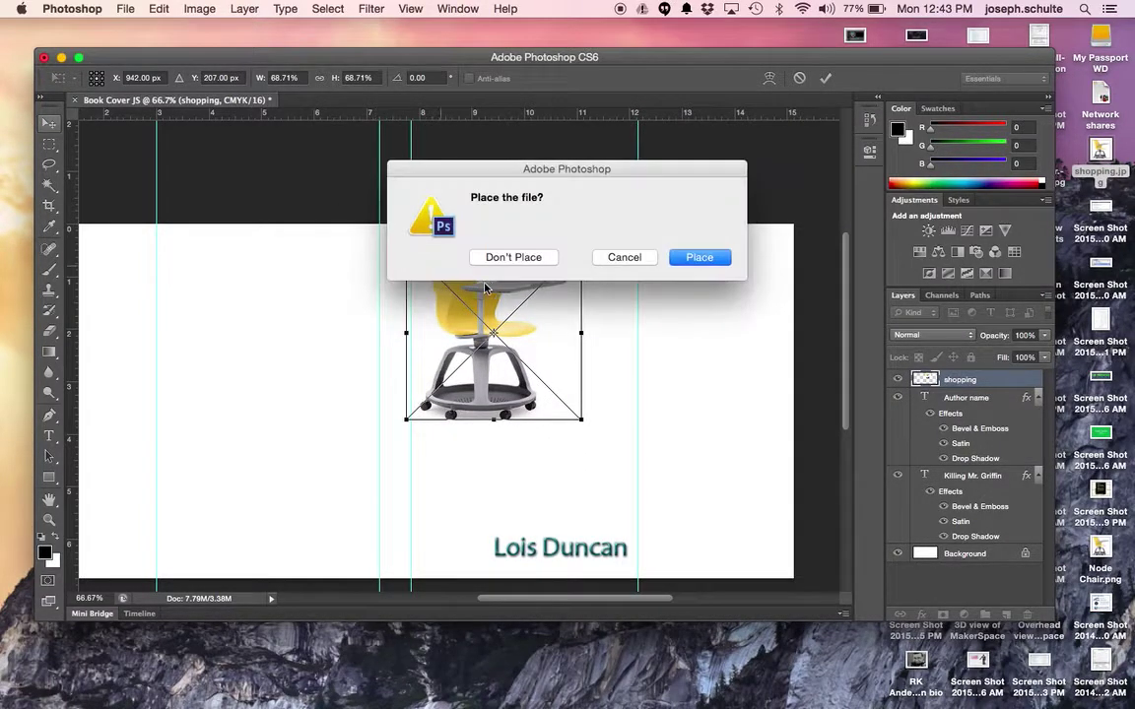
{"action": "left_click", "coordinate": [691, 258]}
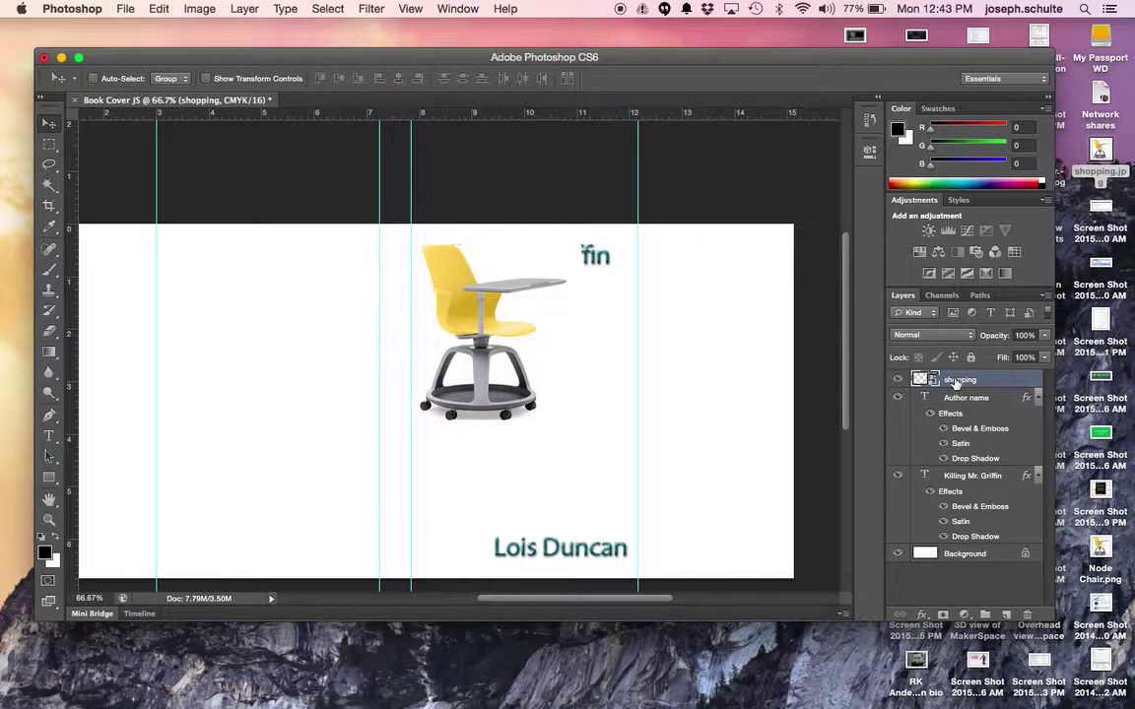
{"action": "left_click_drag", "start_coordinate": [954, 380], "coordinate": [970, 530]}
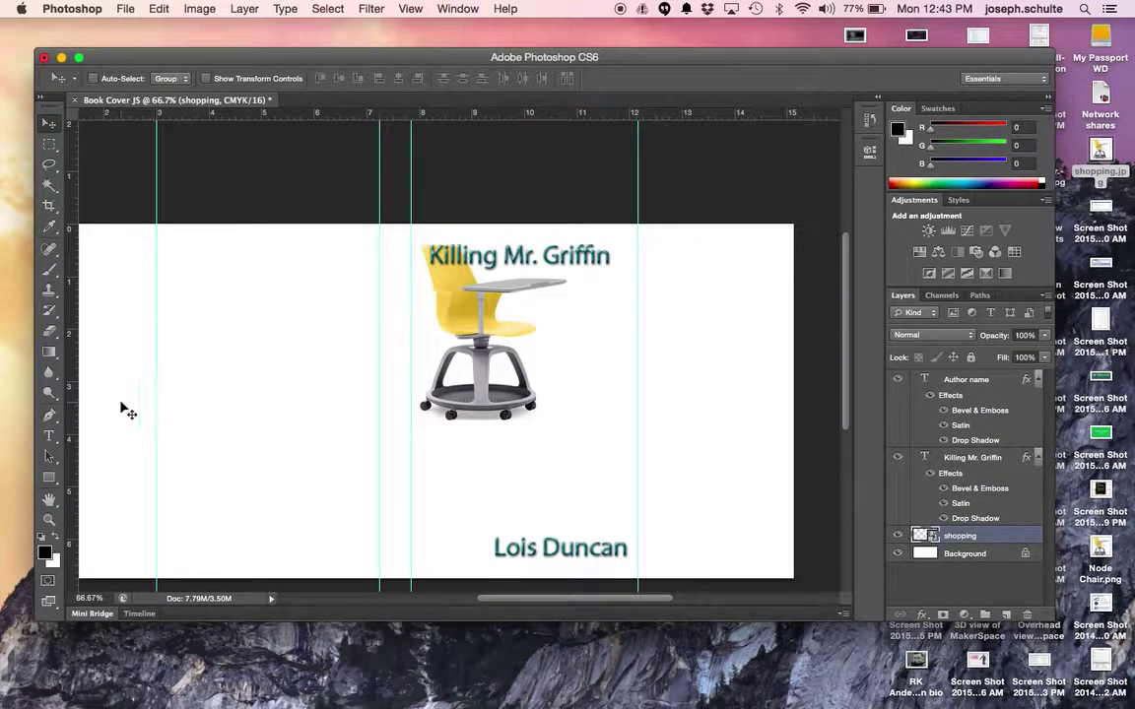
Fill the Background layer with a black-to-white linear gradient running from the cover's upper right corner diagonally down to the back cover near the spine
{"action": "left_click", "coordinate": [49, 352]}
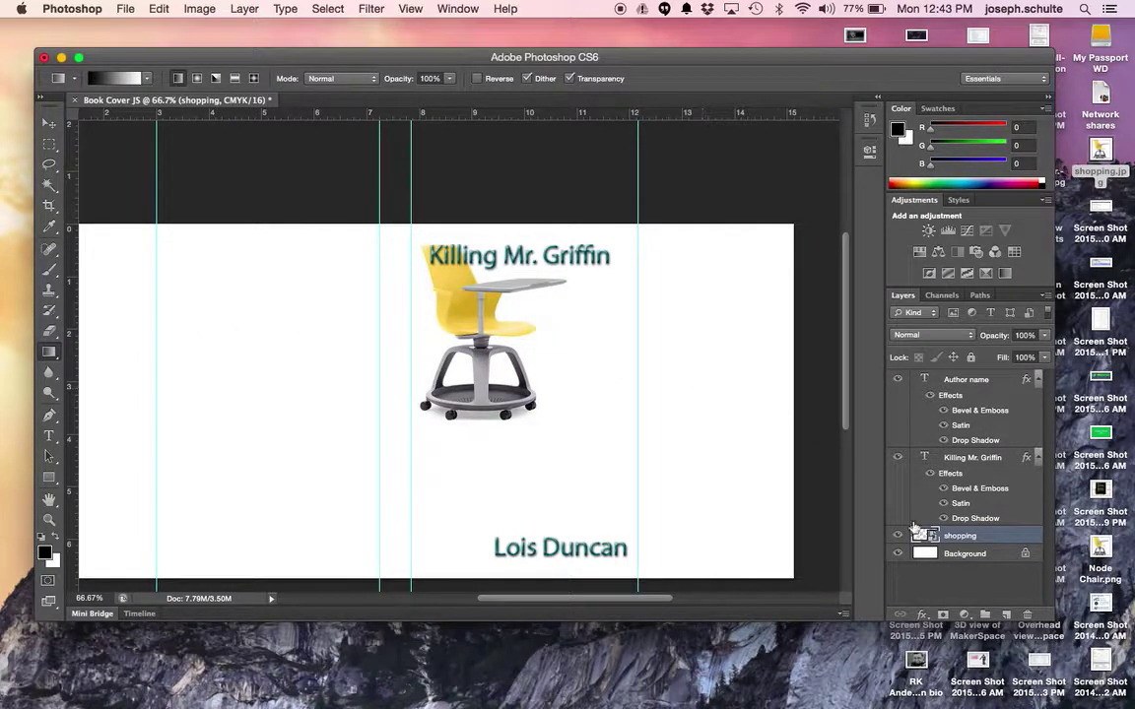
{"action": "left_click", "coordinate": [958, 555]}
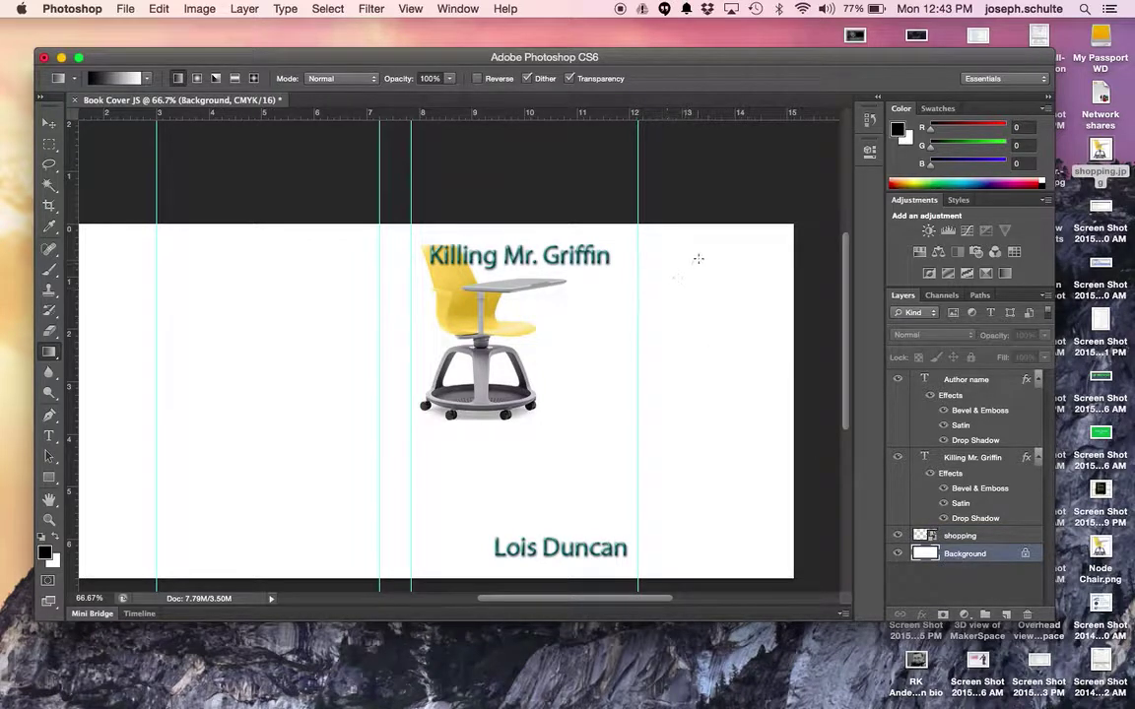
{"action": "left_click_drag", "start_coordinate": [775, 244], "coordinate": [113, 568]}
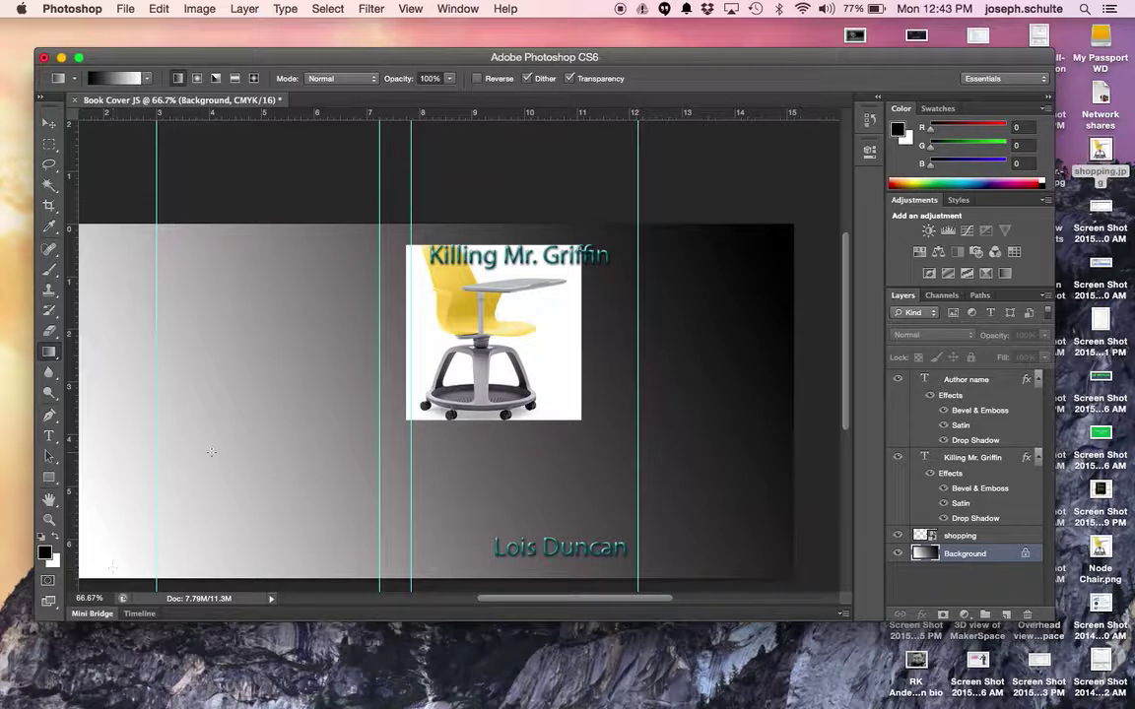
{"action": "key", "text": "super+z"}
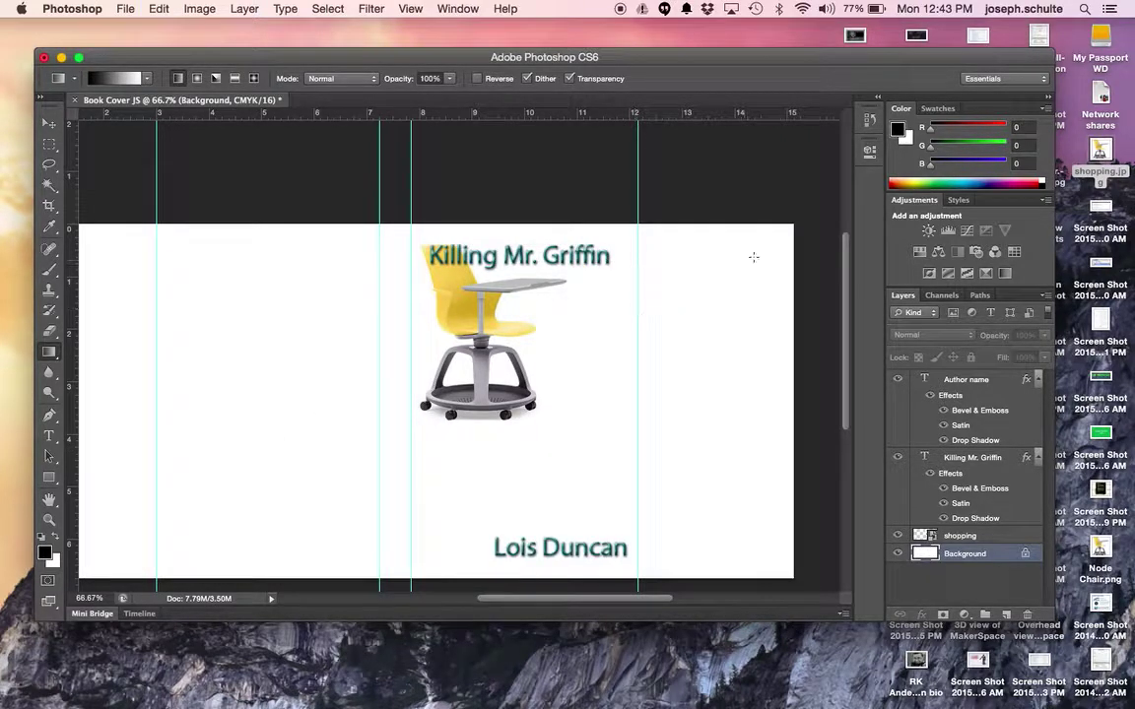
{"action": "left_click_drag", "start_coordinate": [755, 251], "coordinate": [317, 446]}
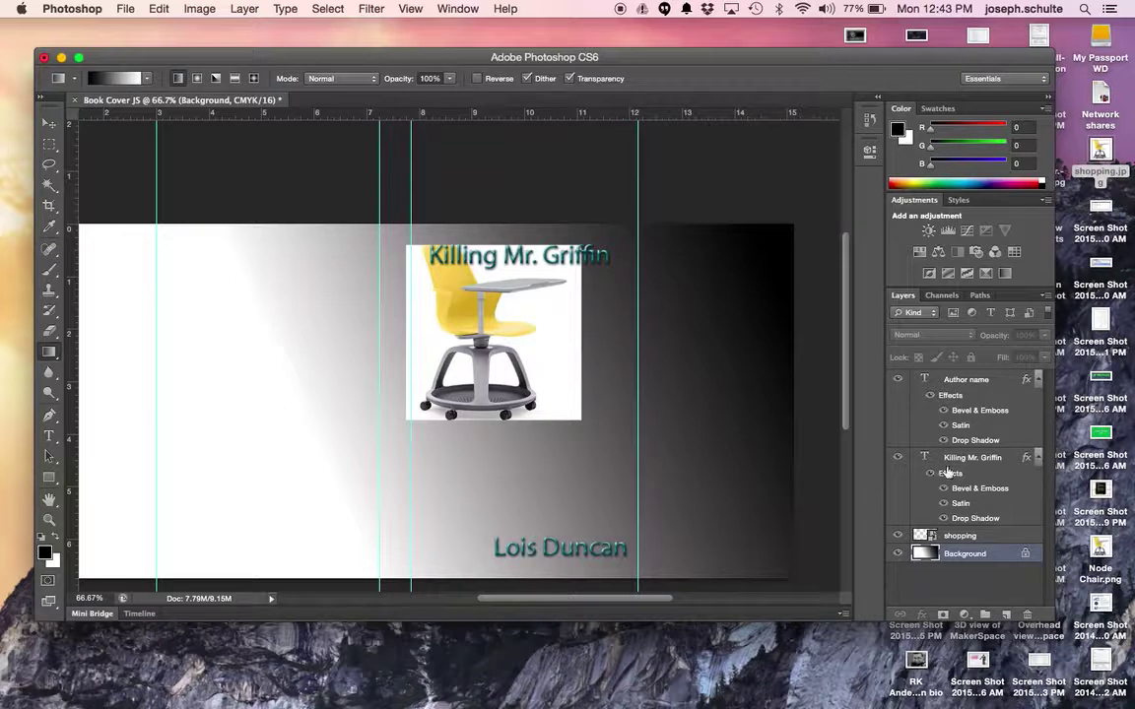
Move the chair image on the shopping layer down and slightly right so it sits beneath the front cover title
{"action": "left_click", "coordinate": [961, 535]}
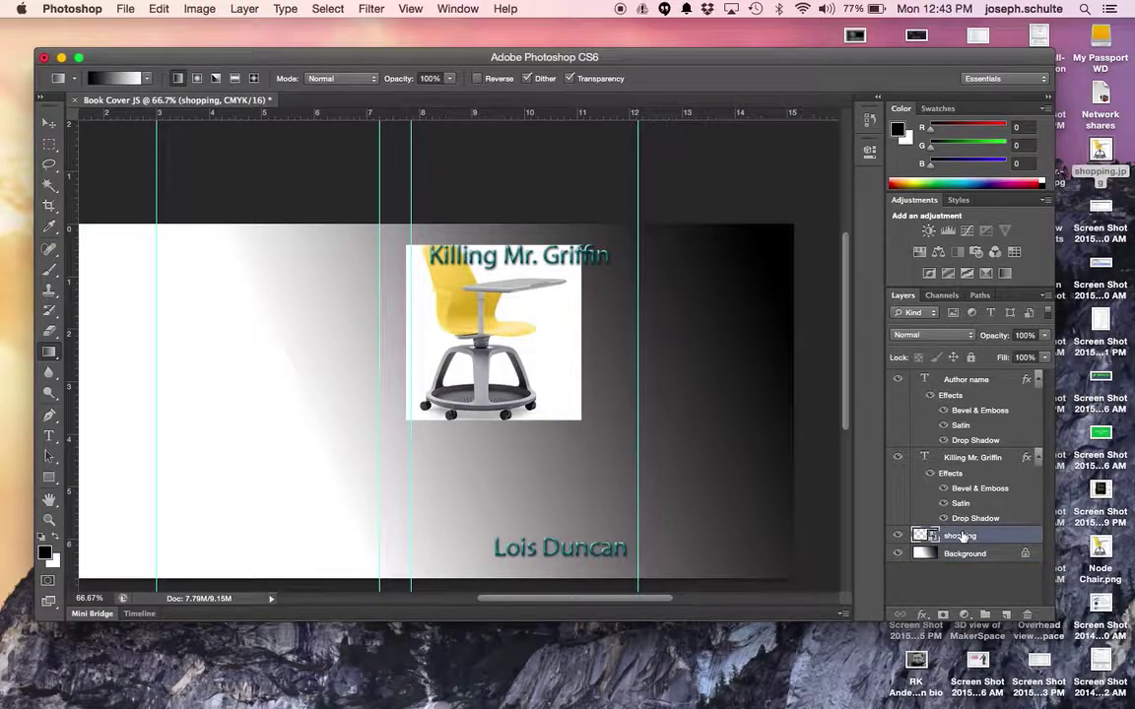
{"action": "left_click", "coordinate": [48, 123]}
{"action": "left_click_drag", "start_coordinate": [522, 318], "coordinate": [539, 360]}
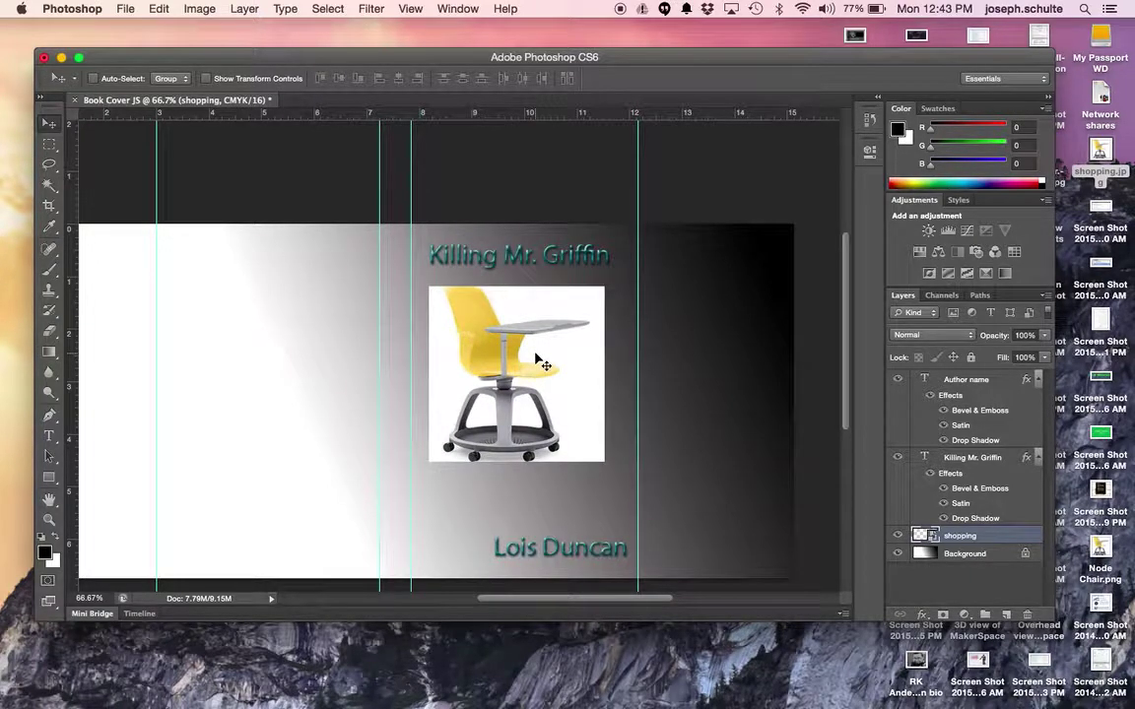
Try to delete the white area to the right of the chair with a Magic Wand selection at tolerance 32, and deselect
{"action": "key", "text": "super+equal"}
{"action": "key", "text": "super+equal"}
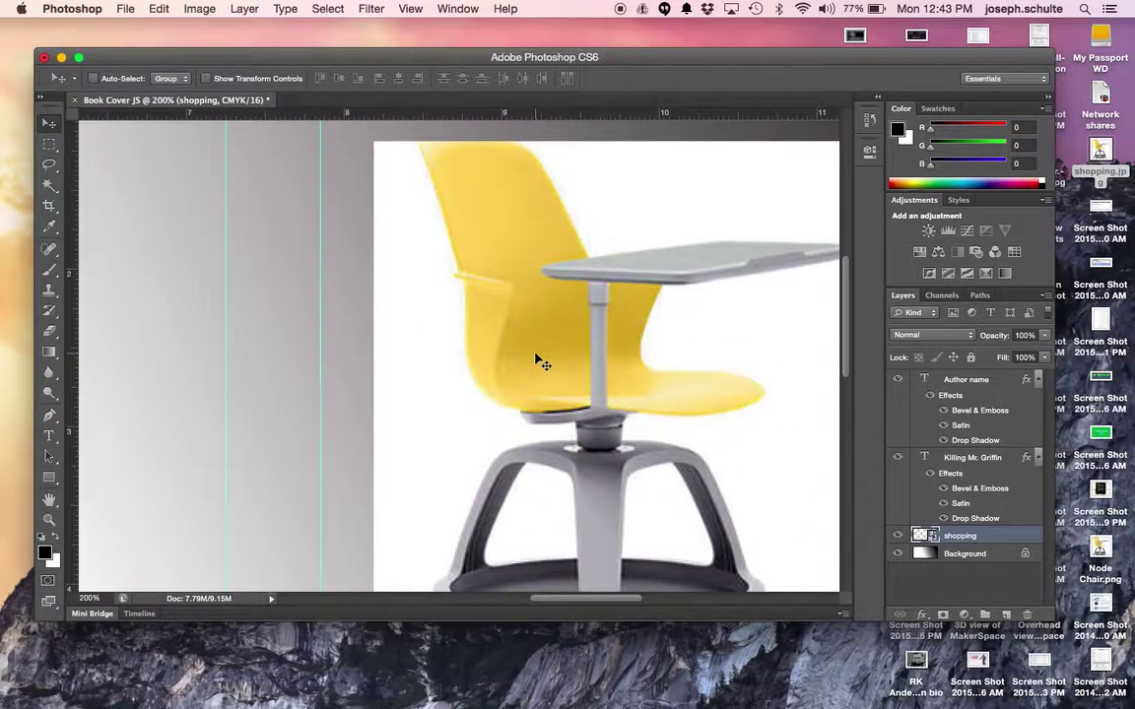
{"action": "key", "text": "super+minus"}
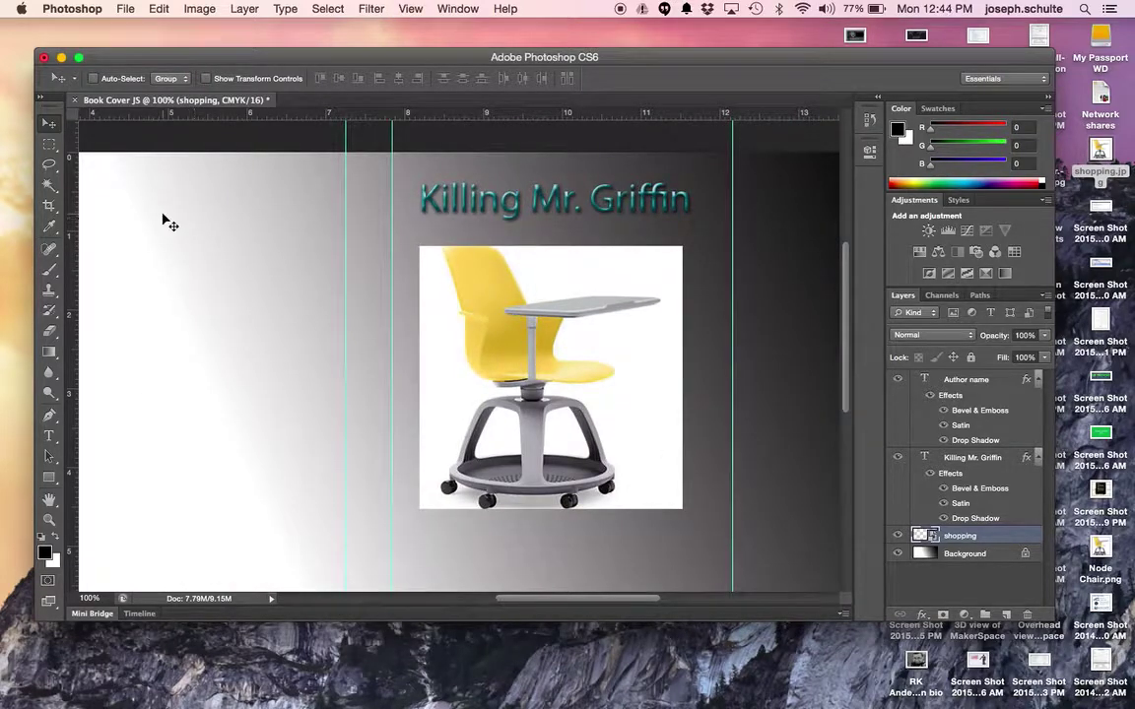
{"action": "left_click", "coordinate": [47, 186]}
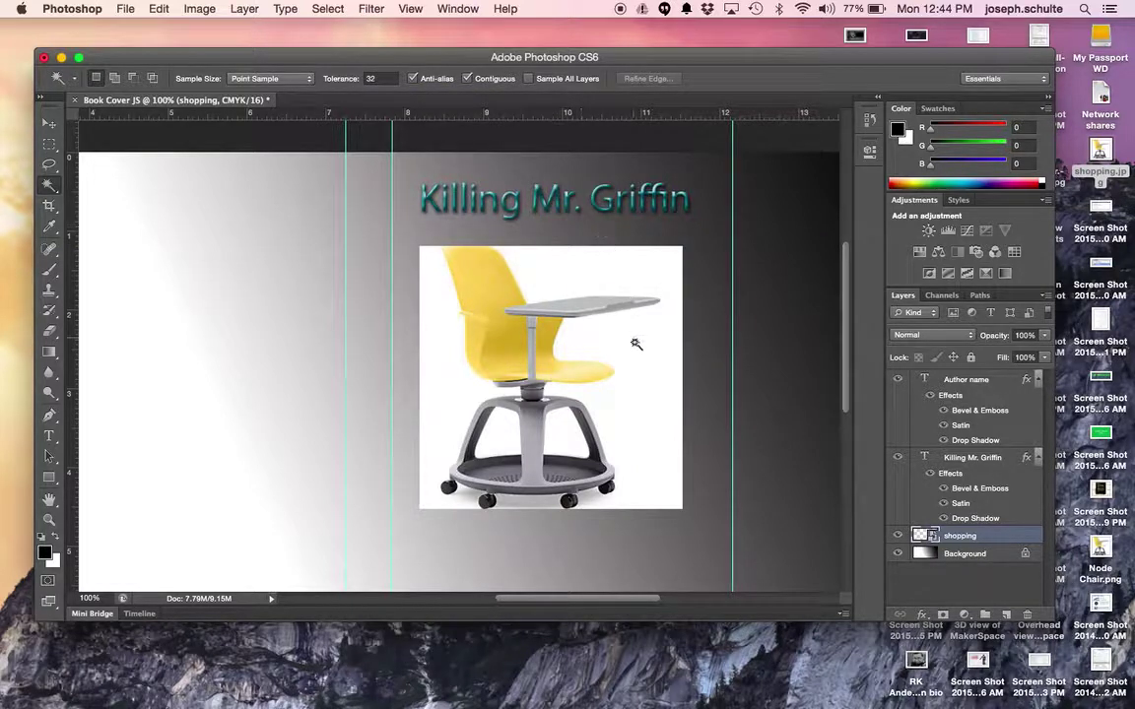
{"action": "left_click", "coordinate": [649, 364]}
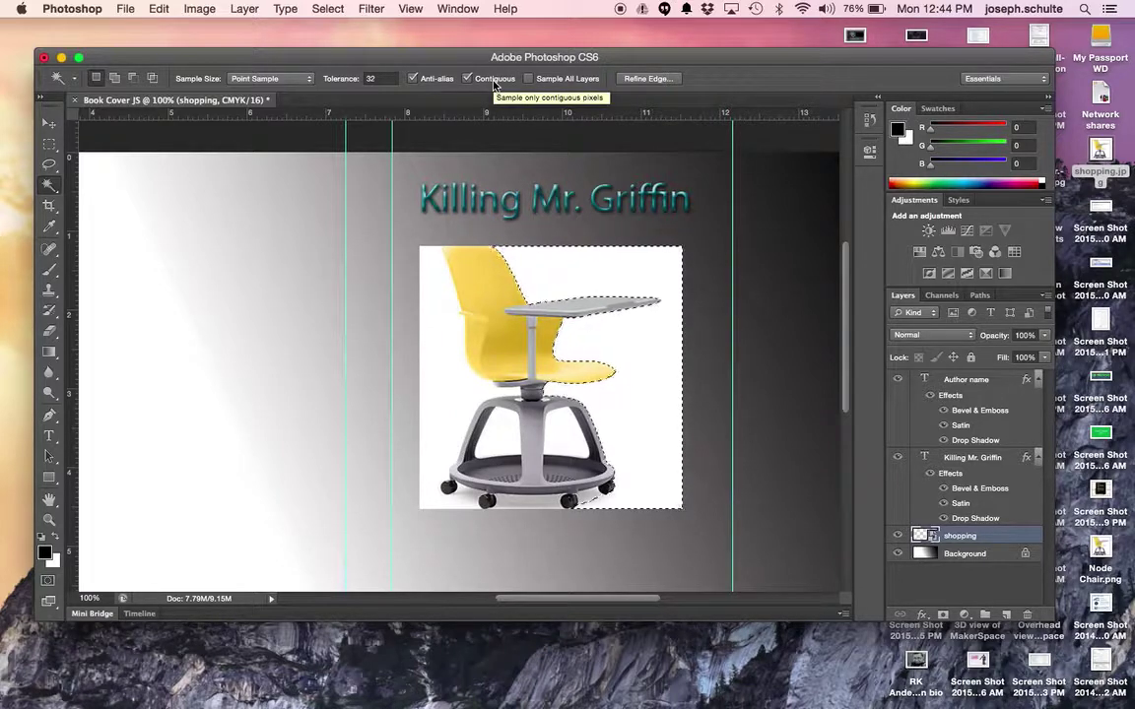
{"action": "key", "text": "Delete"}
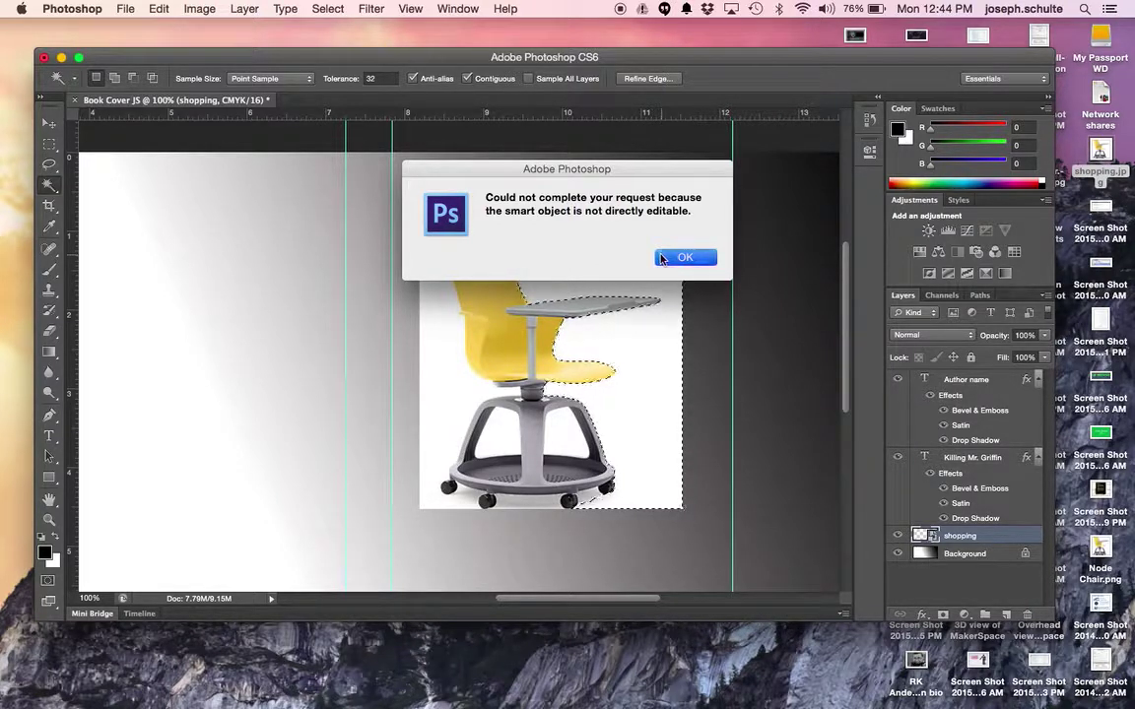
{"action": "left_click", "coordinate": [662, 258]}
{"action": "key", "text": "super+d"}
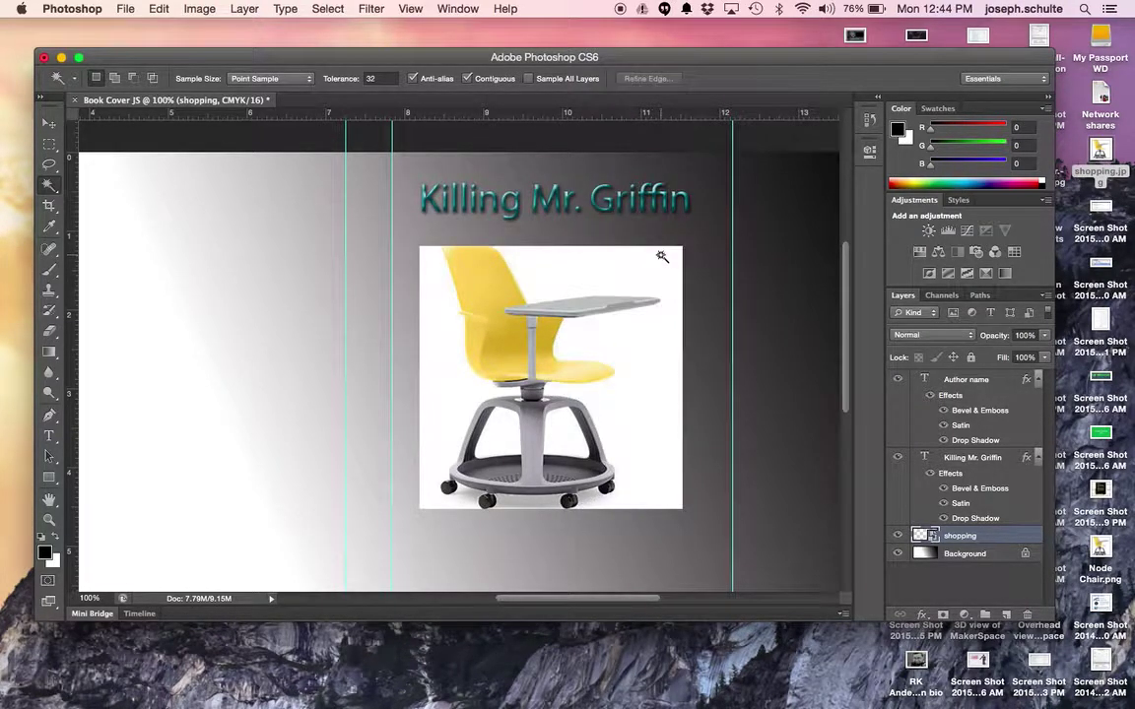
Rasterize the shopping smart object layer
{"action": "left_click", "coordinate": [268, 9]}
{"action": "mouse_move", "coordinate": [244, 8]}
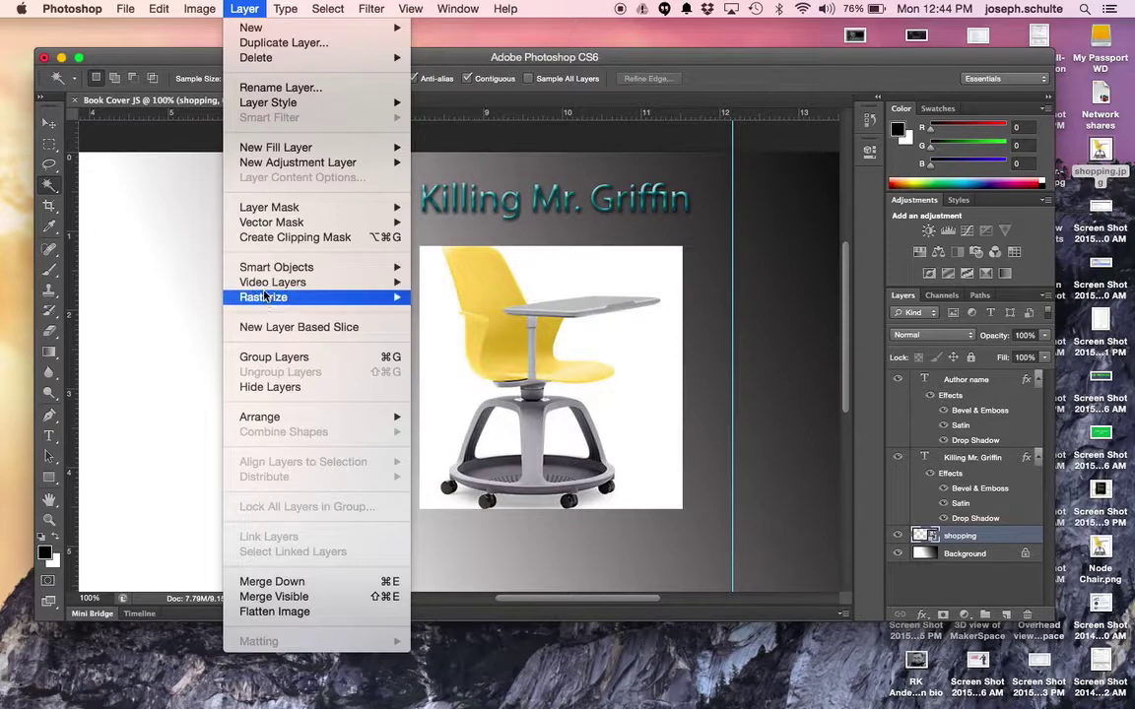
{"action": "mouse_move", "coordinate": [264, 298]}
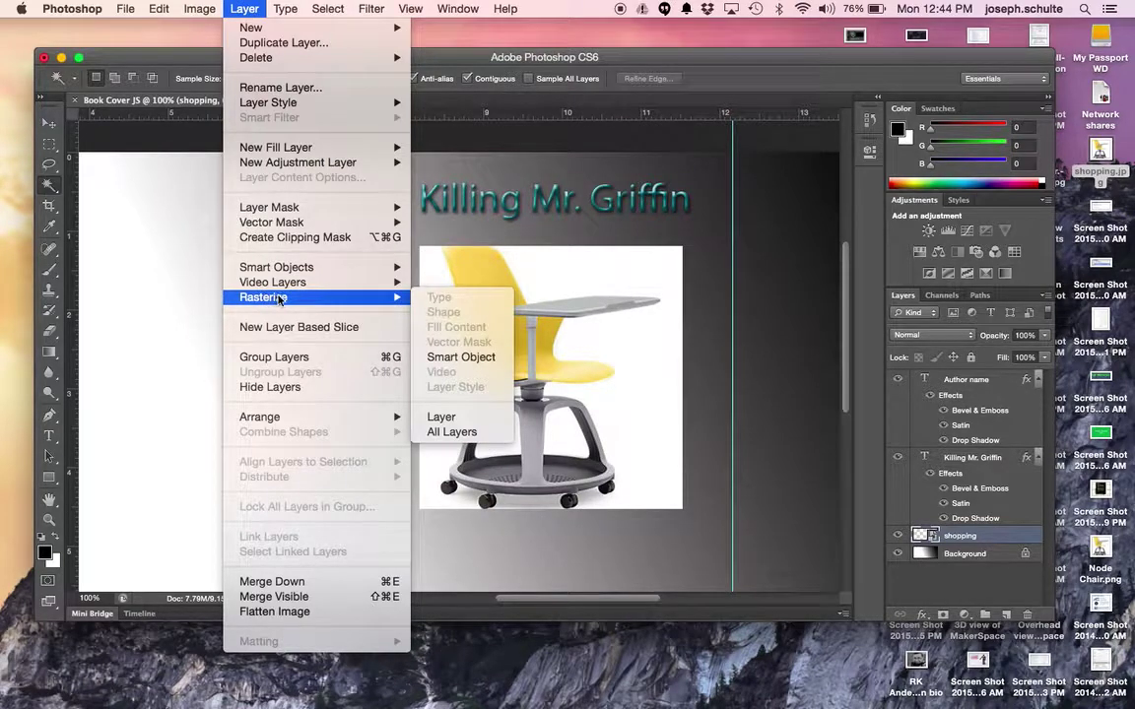
{"action": "left_click", "coordinate": [446, 357]}
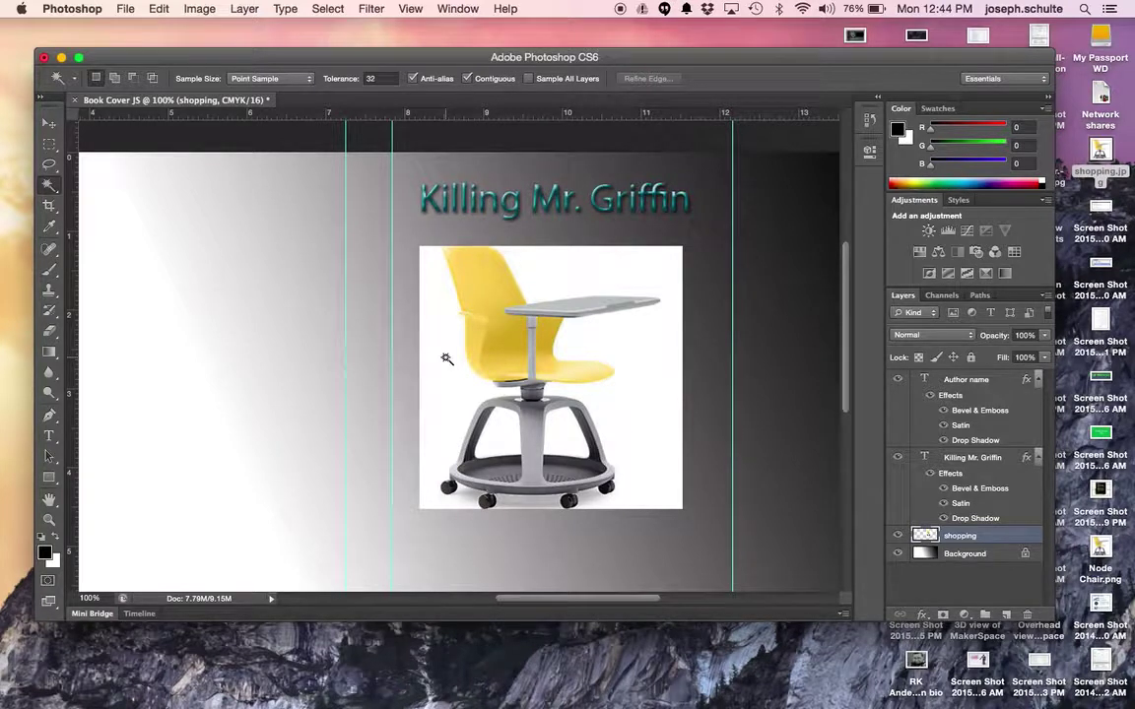
Use Magic Wand selections to delete the white areas on both sides of the chair and inside the two openings of its base
{"action": "left_click", "coordinate": [627, 345]}
{"action": "key", "text": "Delete"}
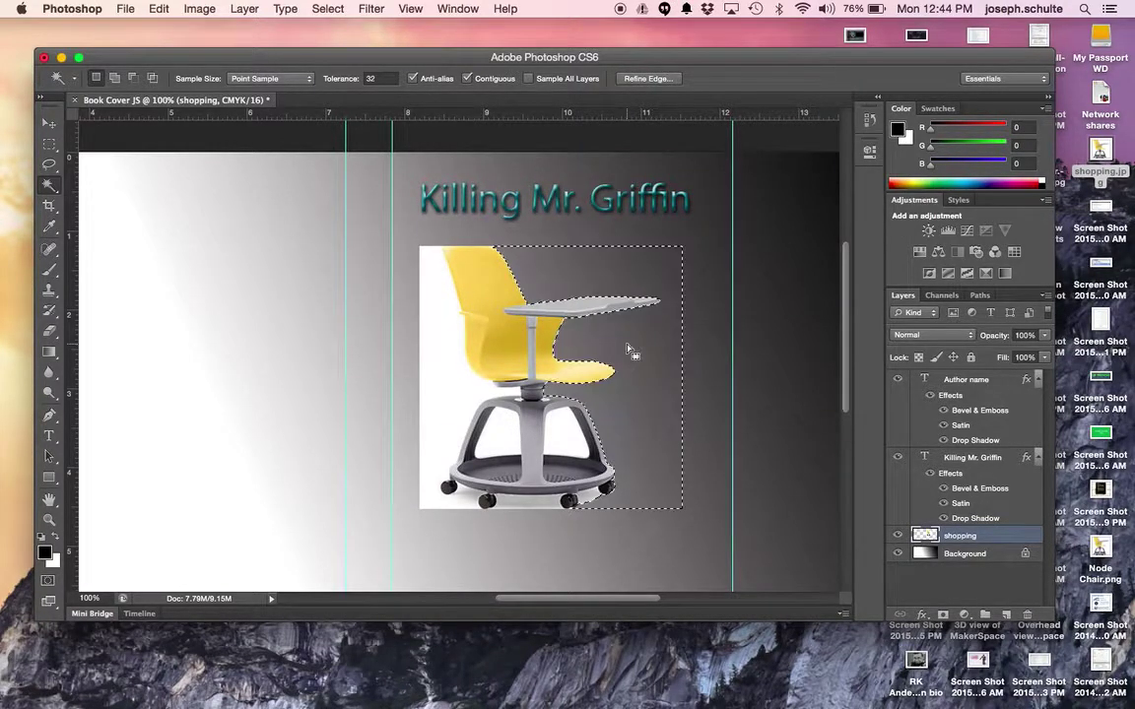
{"action": "left_click", "coordinate": [450, 389]}
{"action": "key", "text": "Delete"}
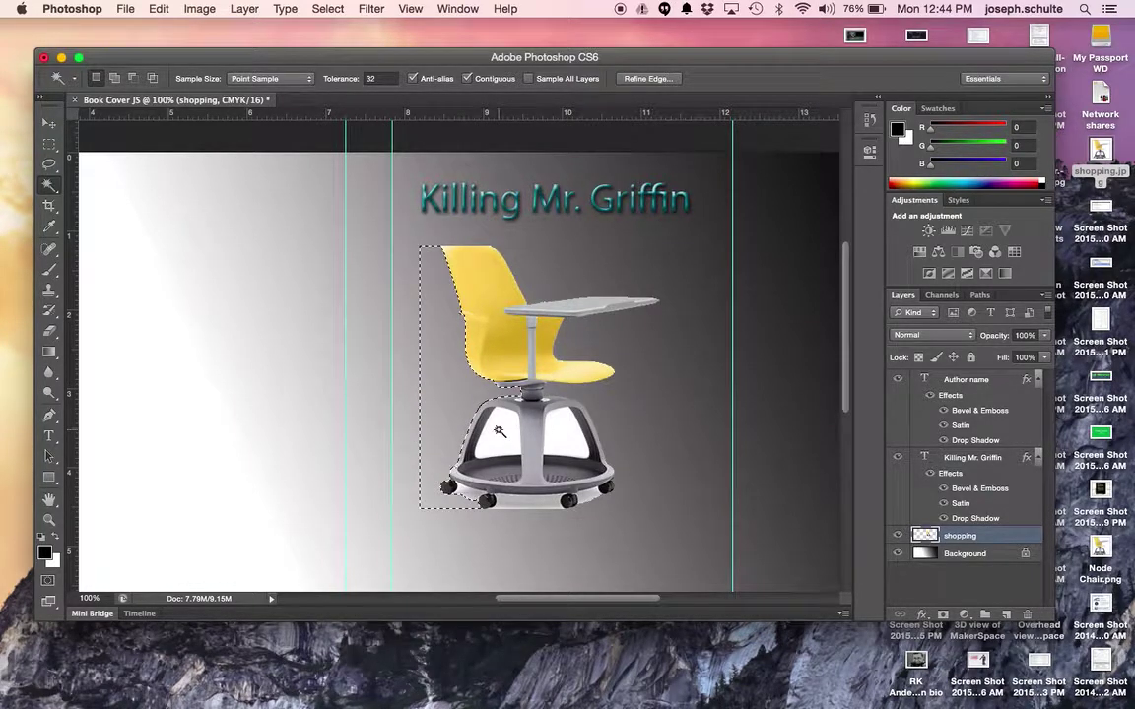
{"action": "left_click", "coordinate": [501, 437]}
{"action": "key", "text": "Delete"}
{"action": "left_click", "coordinate": [566, 433]}
{"action": "key", "text": "Delete"}
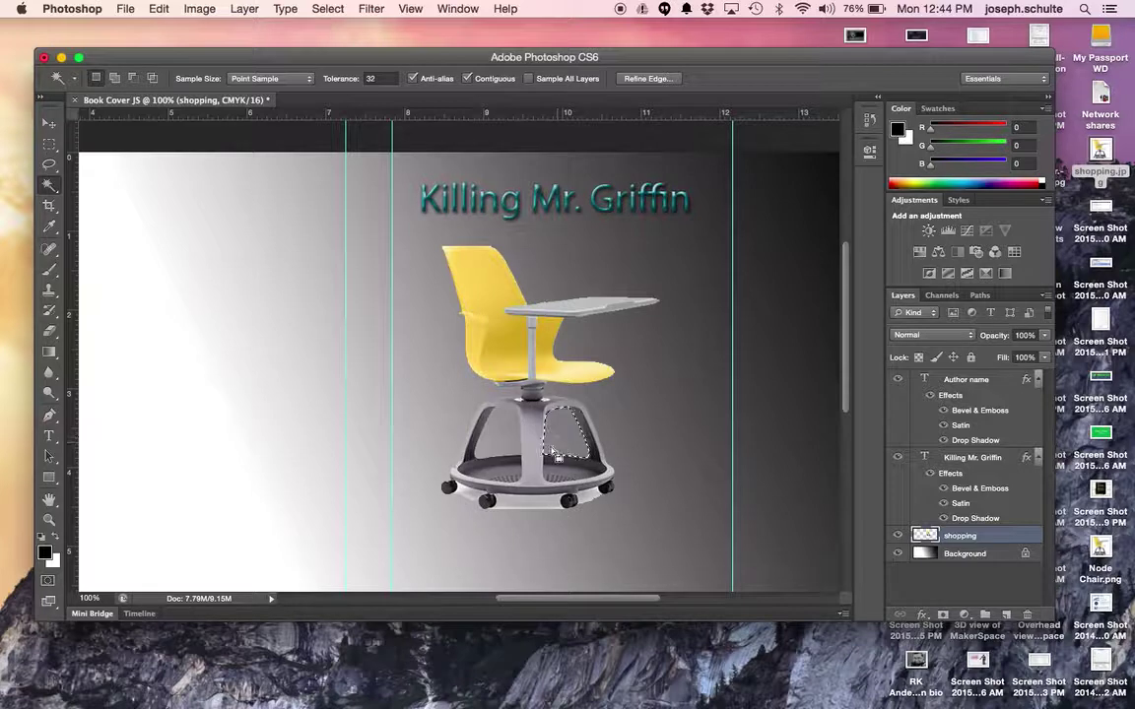
Select and delete the leftover white patches beneath the chair base and between its casters with the Magic Wand, and clear the selection
{"action": "left_click", "coordinate": [538, 506]}
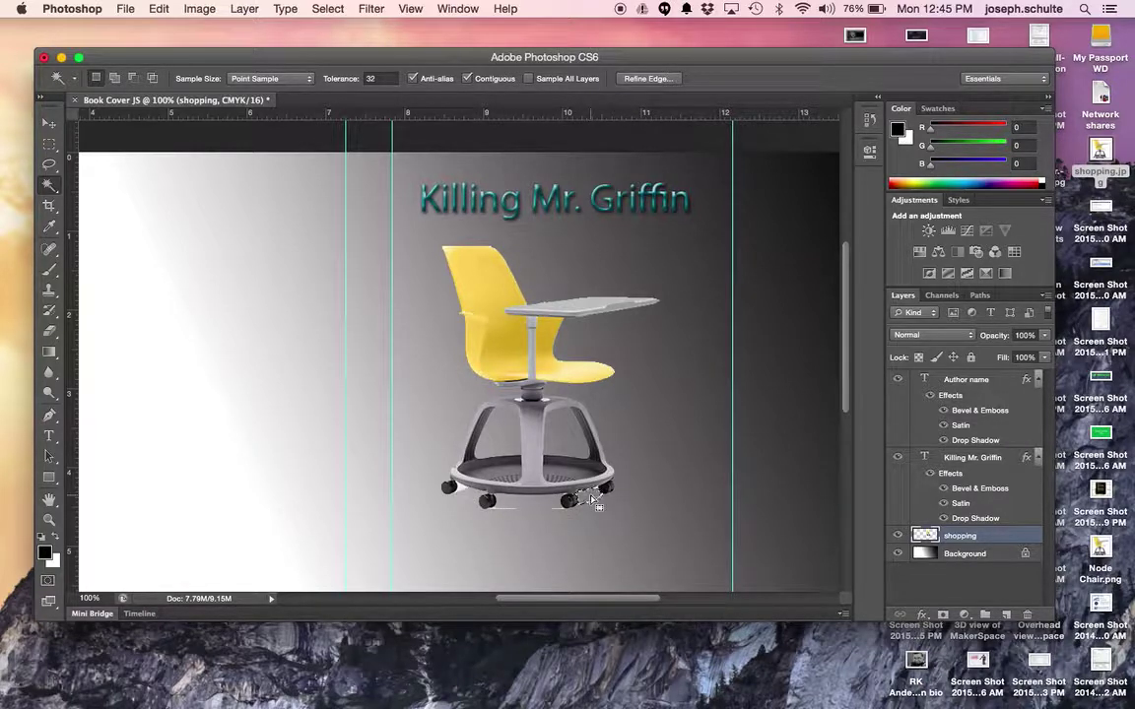
{"action": "key", "text": "super+plus"}
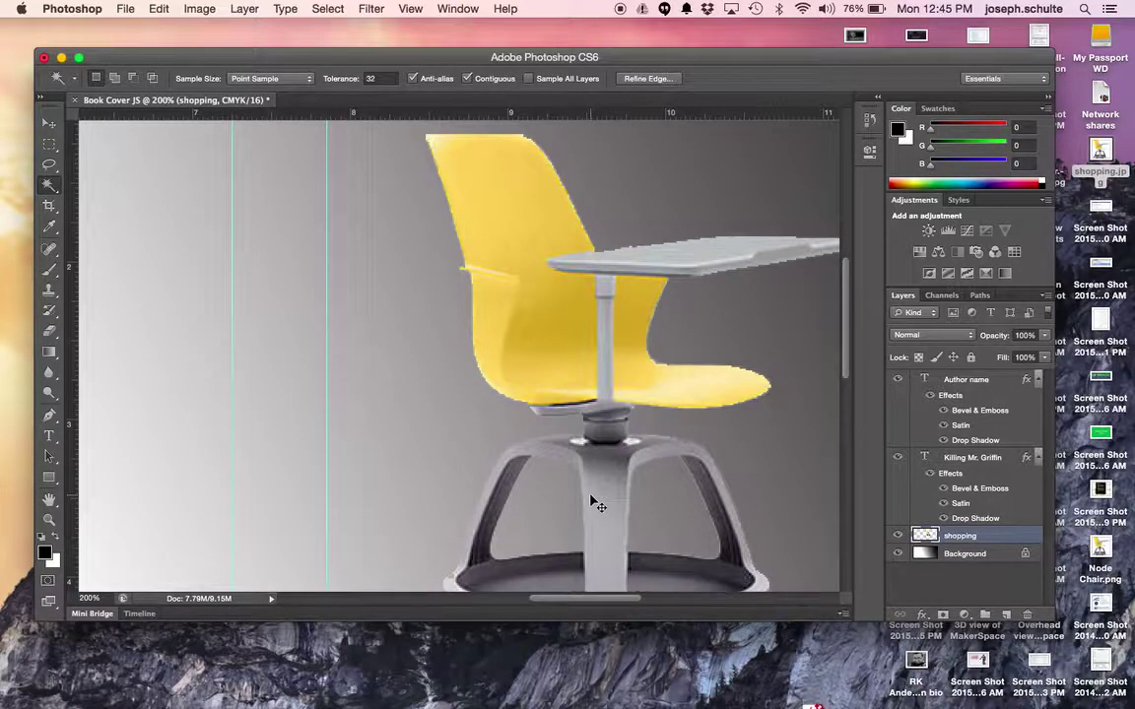
{"action": "key", "text": "super+plus"}
{"action": "scroll", "coordinate": [591, 496], "scroll_direction": "down", "scroll_amount": 5}
{"action": "scroll", "coordinate": [591, 496], "scroll_direction": "right", "scroll_amount": 3}
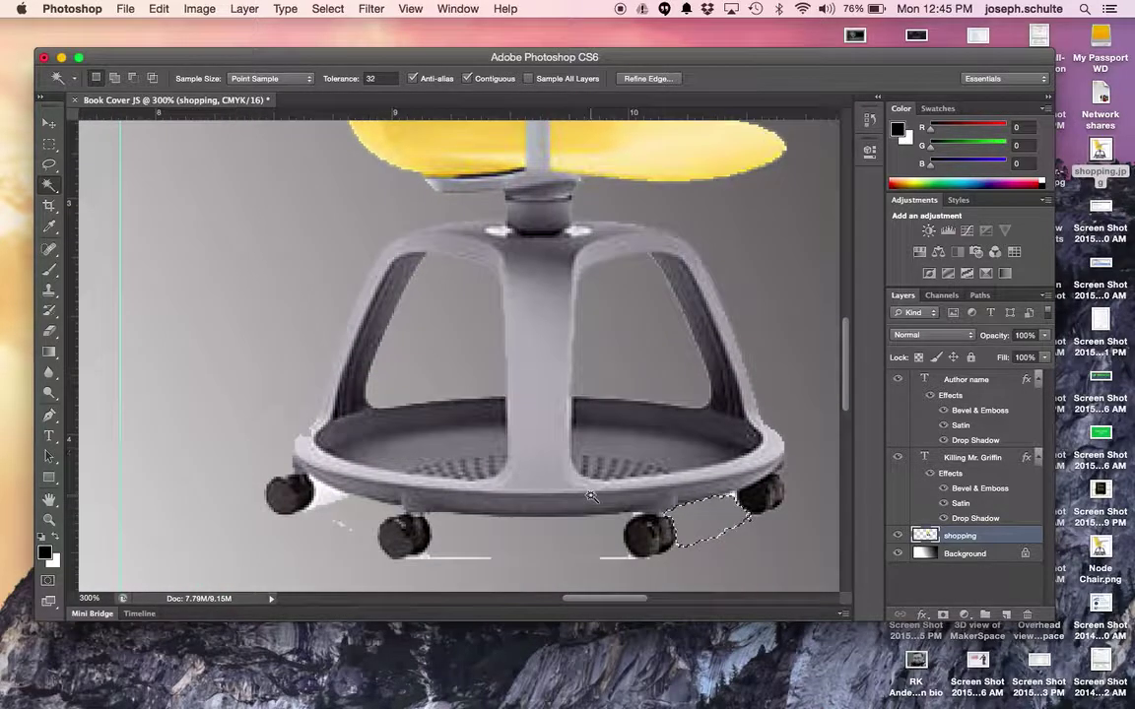
{"action": "left_click", "coordinate": [322, 500]}
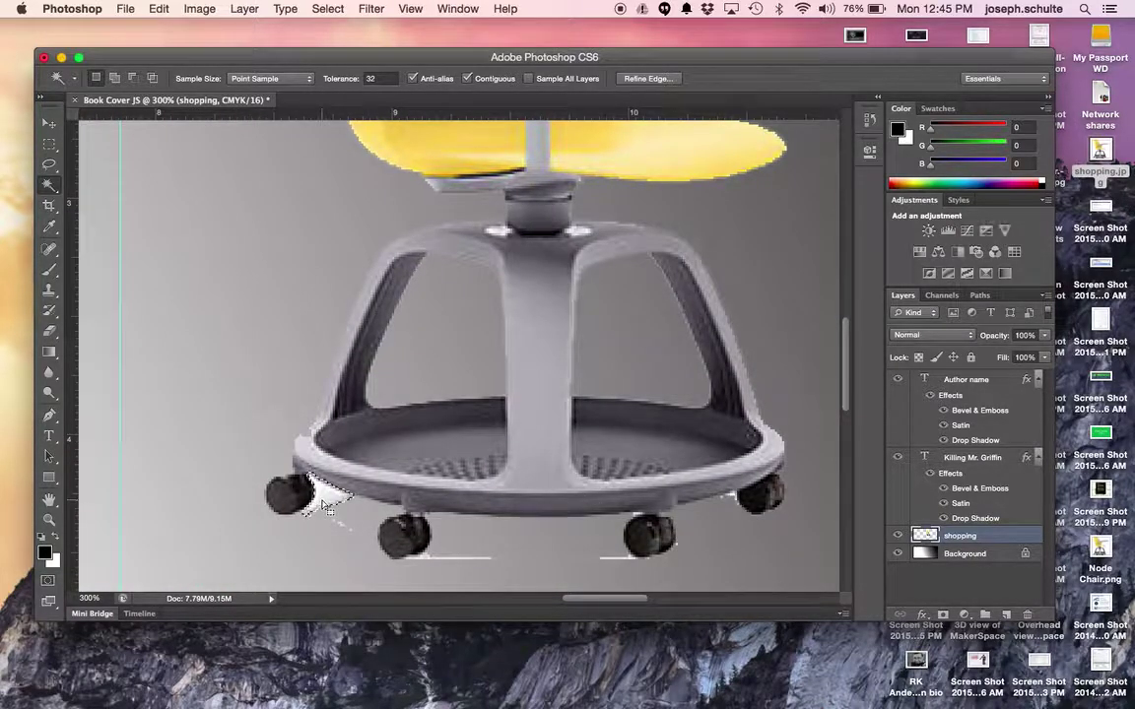
{"action": "left_click", "coordinate": [440, 562]}
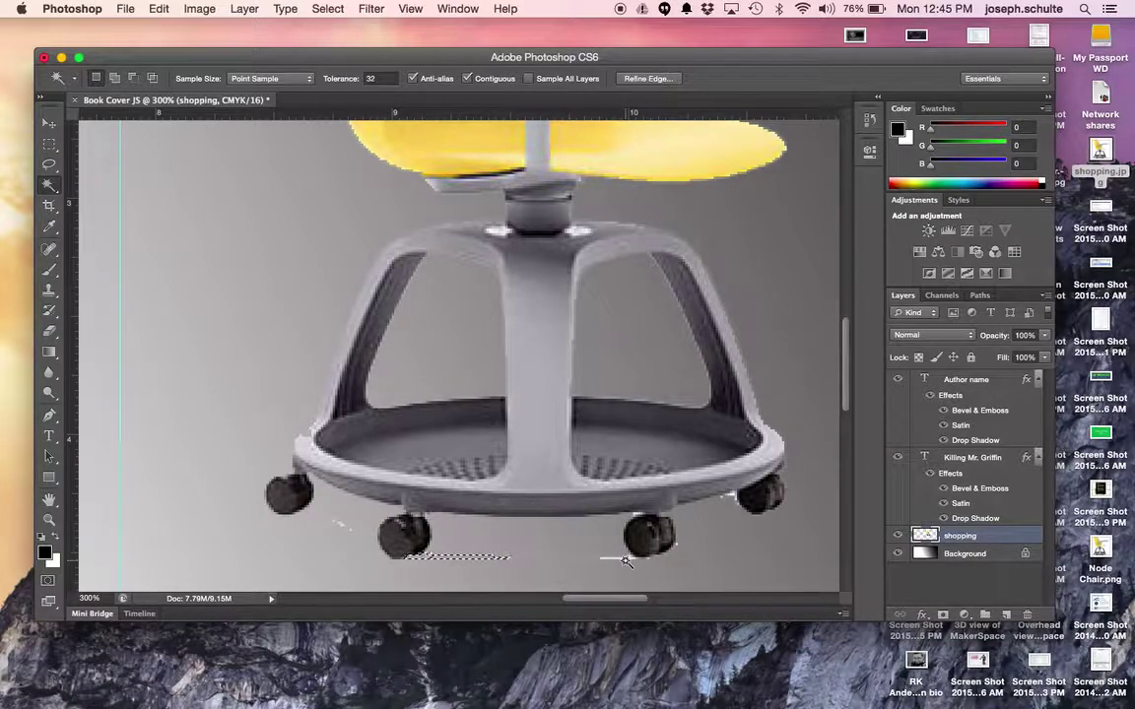
{"action": "left_click", "coordinate": [583, 558]}
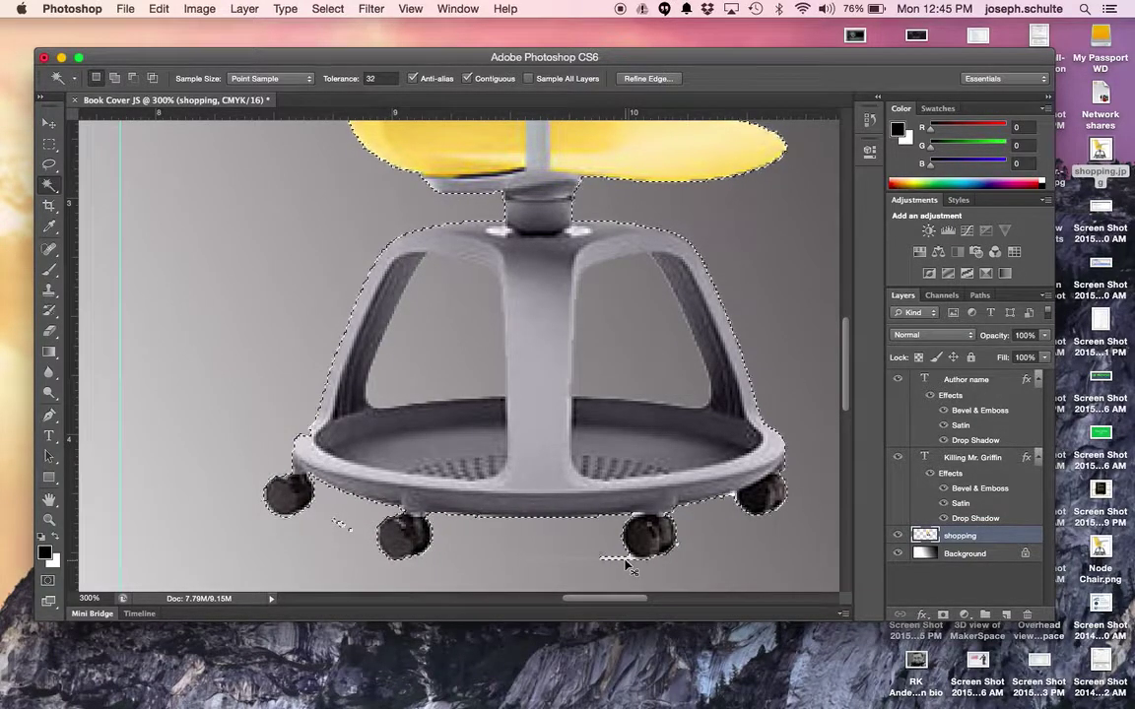
{"action": "key", "text": "super+d"}
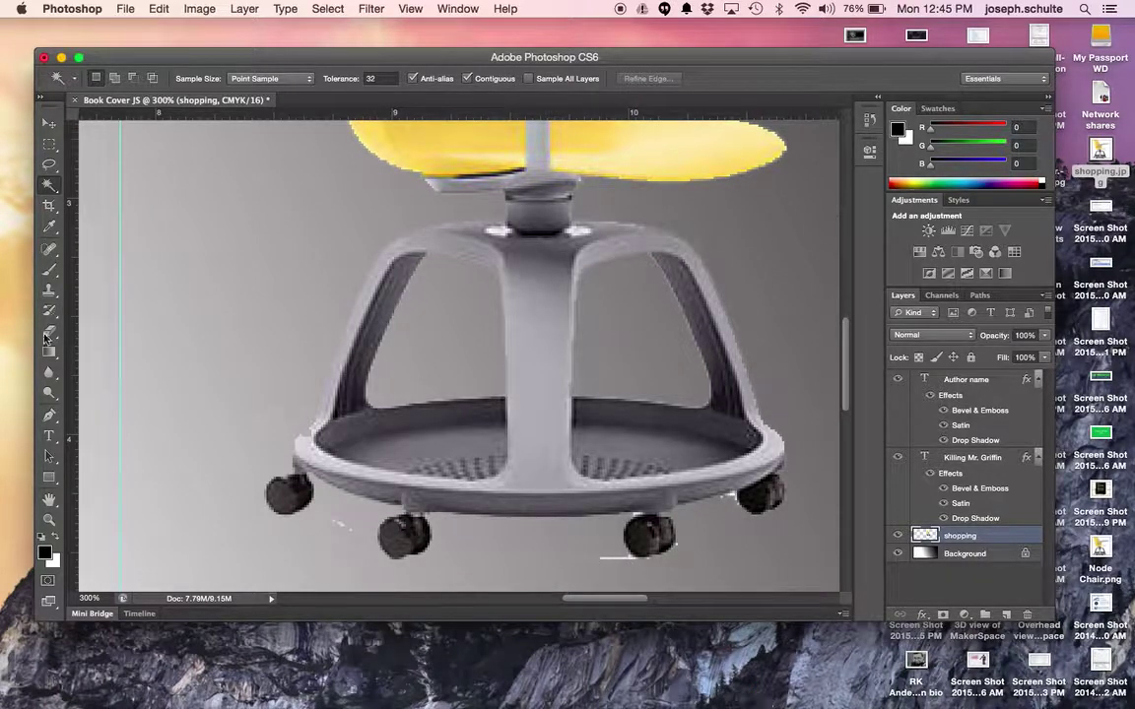
Erase the remaining white line and specks around the chair's casters with a size 13 Eraser brush
{"action": "left_click", "coordinate": [49, 331]}
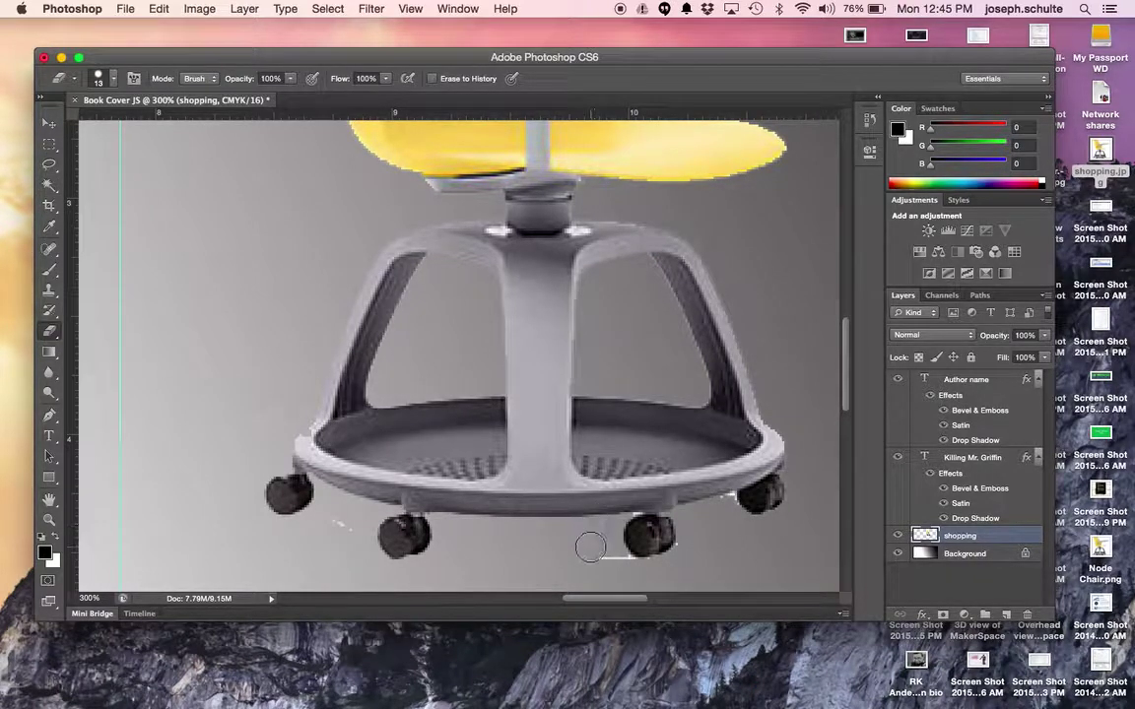
{"action": "left_click_drag", "start_coordinate": [591, 553], "coordinate": [613, 567]}
{"action": "key", "text": "super+minus"}
{"action": "key", "text": "super+minus"}
{"action": "key", "text": "super+minus"}
{"action": "key", "text": "super+minus"}
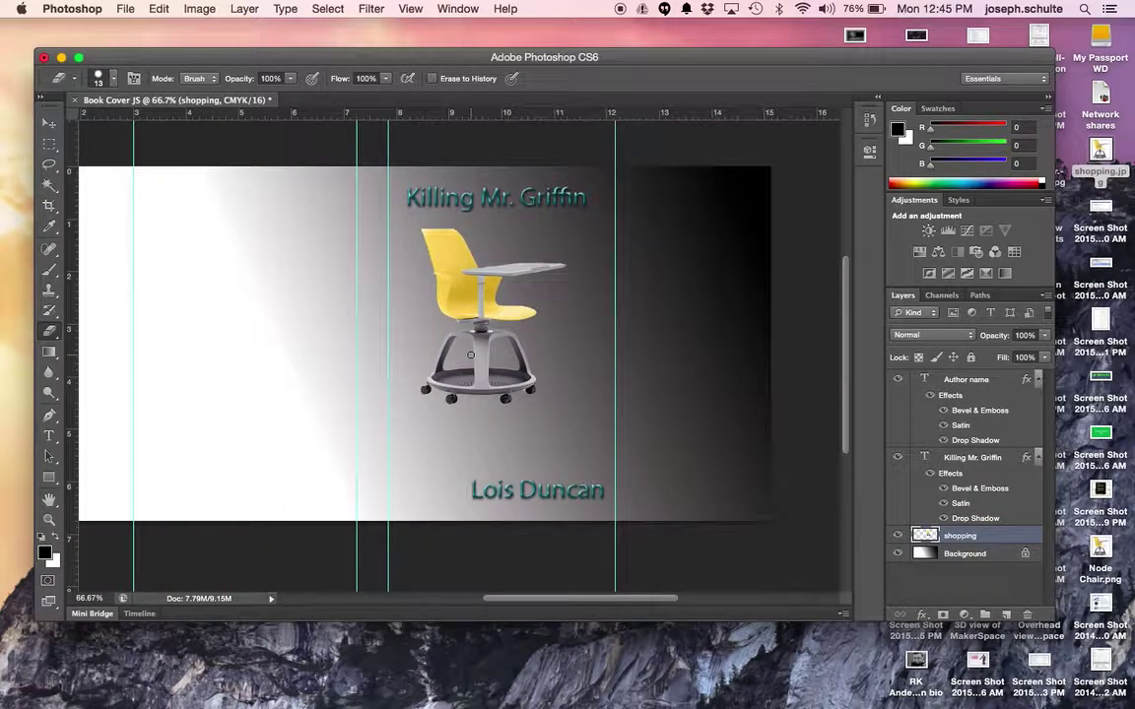
Examine the chair cutout's edges up close from the base to the seat and desk, and its placement on the front cover
{"action": "key", "text": "super+plus"}
{"action": "key", "text": "super+plus"}
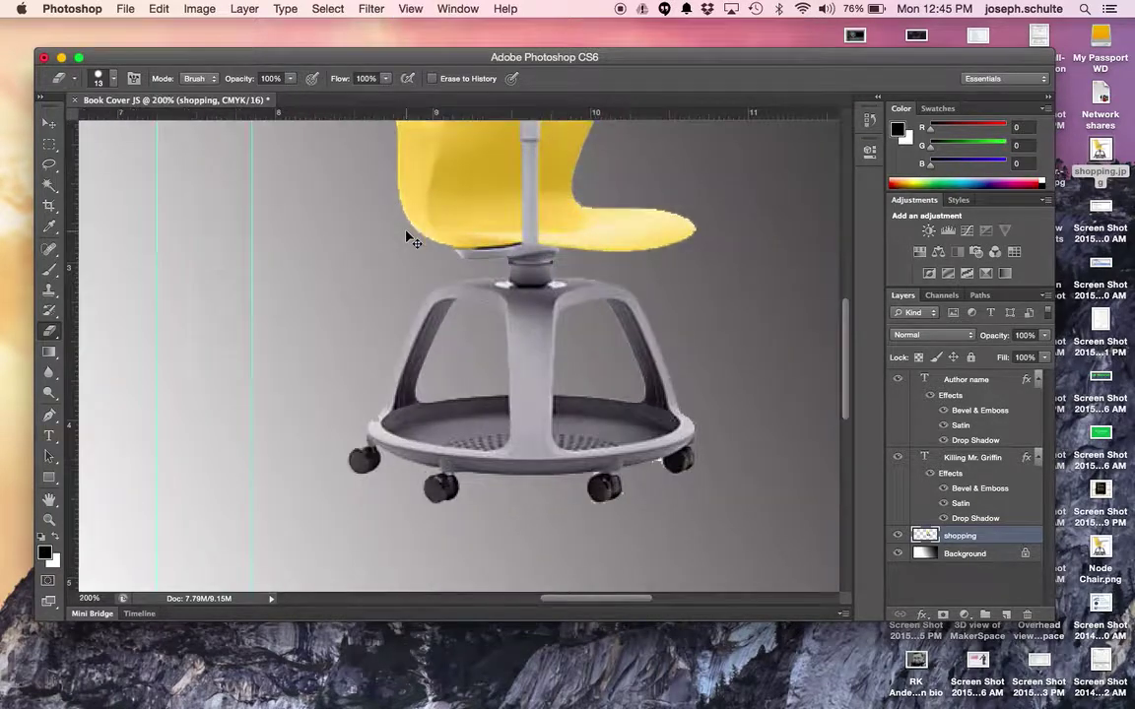
{"action": "scroll", "coordinate": [406, 230], "scroll_direction": "up", "scroll_amount": 10}
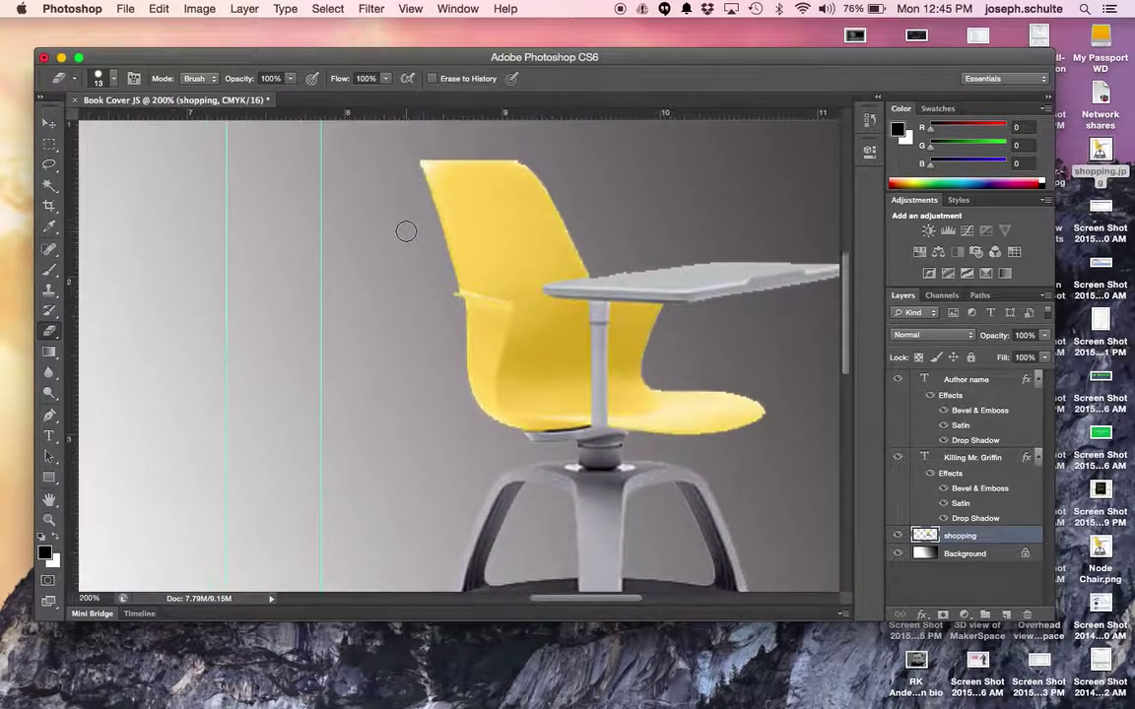
{"action": "scroll", "coordinate": [406, 231], "scroll_direction": "right", "scroll_amount": 3}
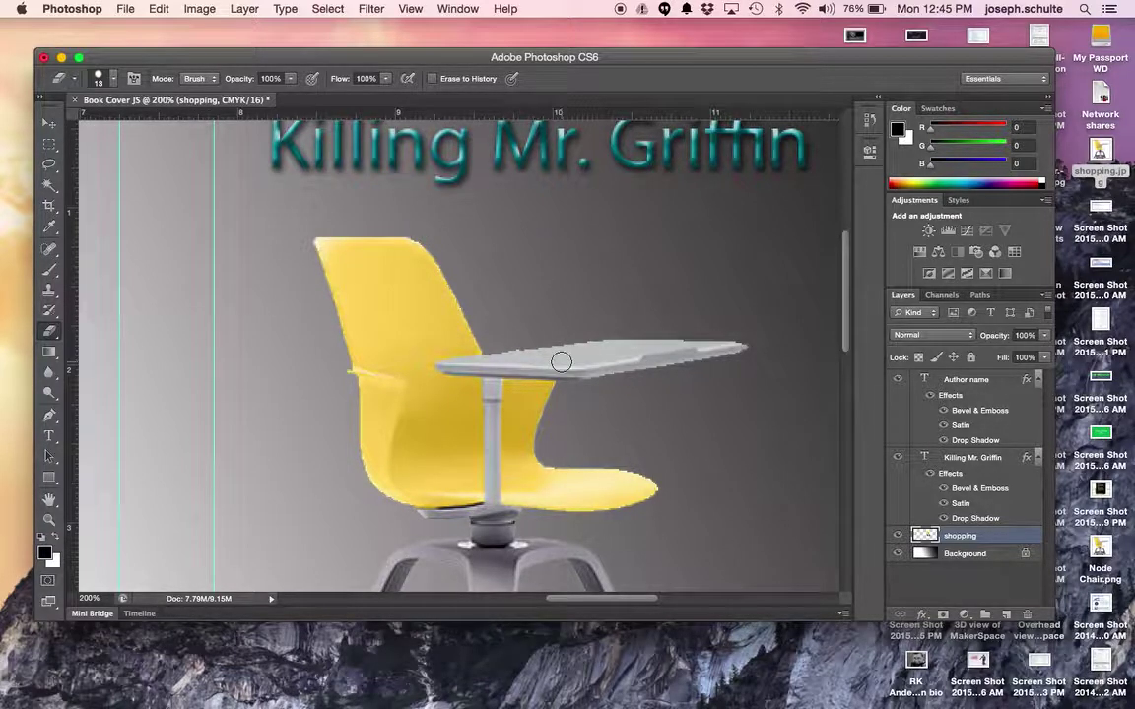
{"action": "key", "text": "super+minus"}
{"action": "key", "text": "super+minus"}
{"action": "key", "text": "super+plus"}
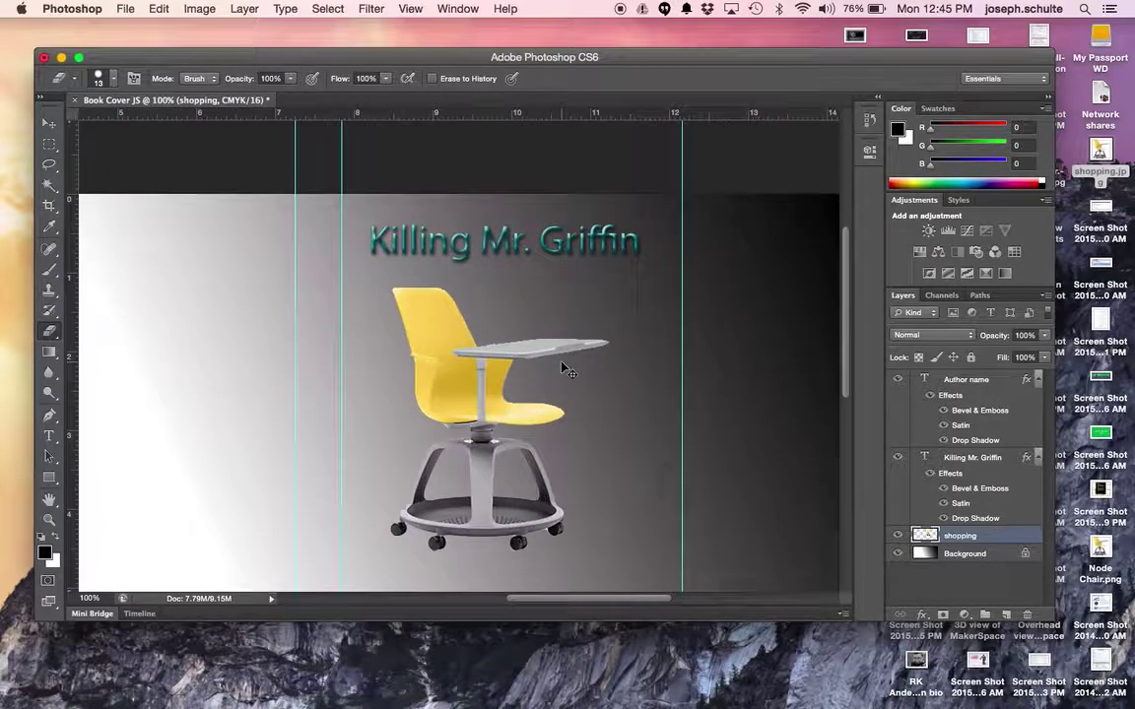
{"action": "scroll", "coordinate": [565, 369], "scroll_direction": "down", "scroll_amount": 5}
{"action": "scroll", "coordinate": [560, 367], "scroll_direction": "left", "scroll_amount": 5}
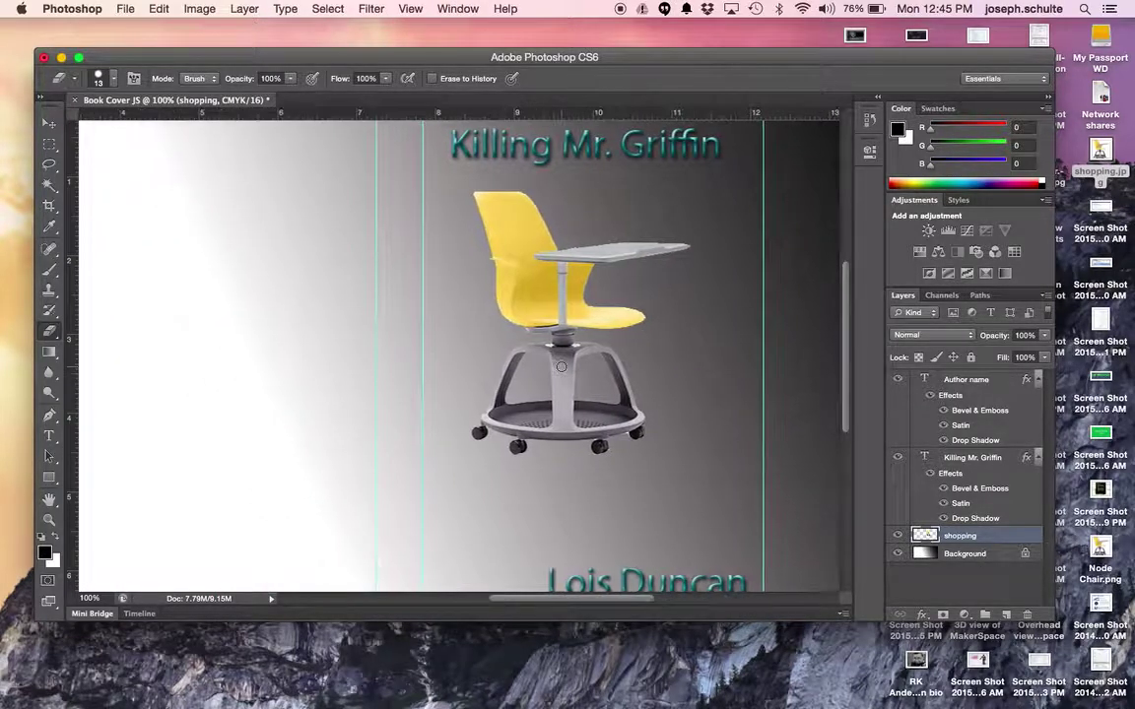